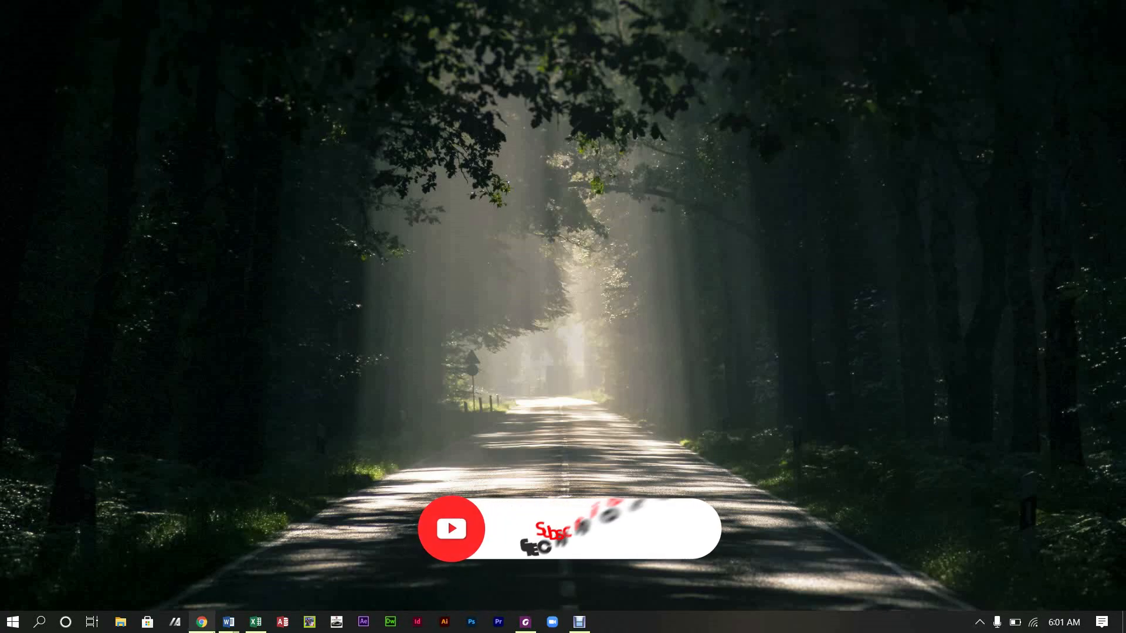
Step: Switch to the 'SBA Question 2020 - 2021 COMPLETE' window from the Word taskbar preview
mouse_move(225, 631)
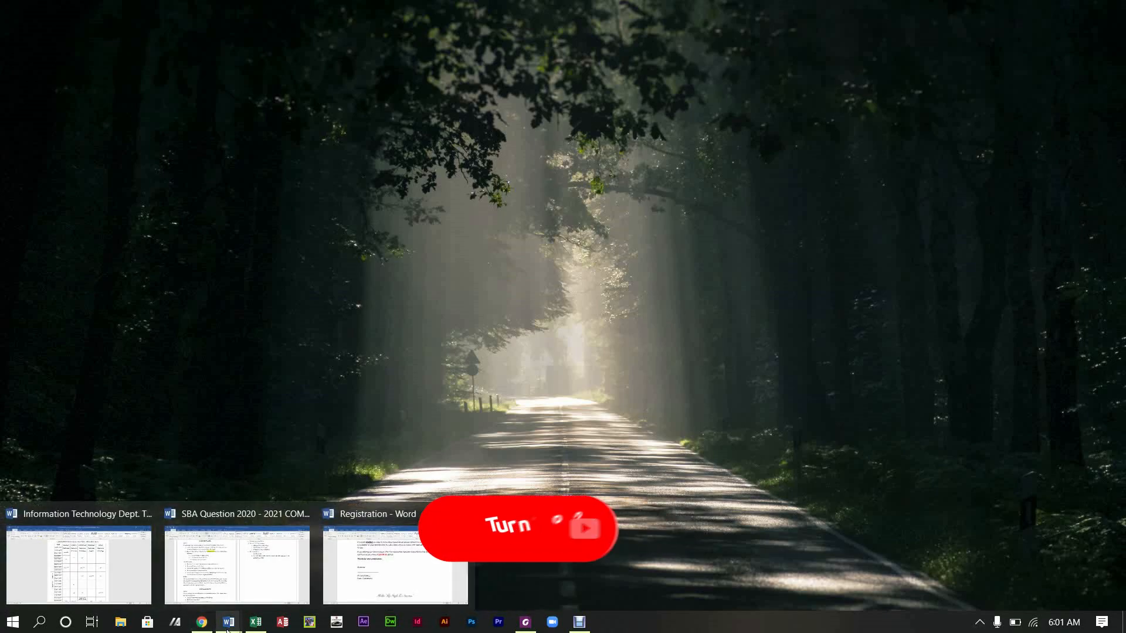
left_click(248, 579)
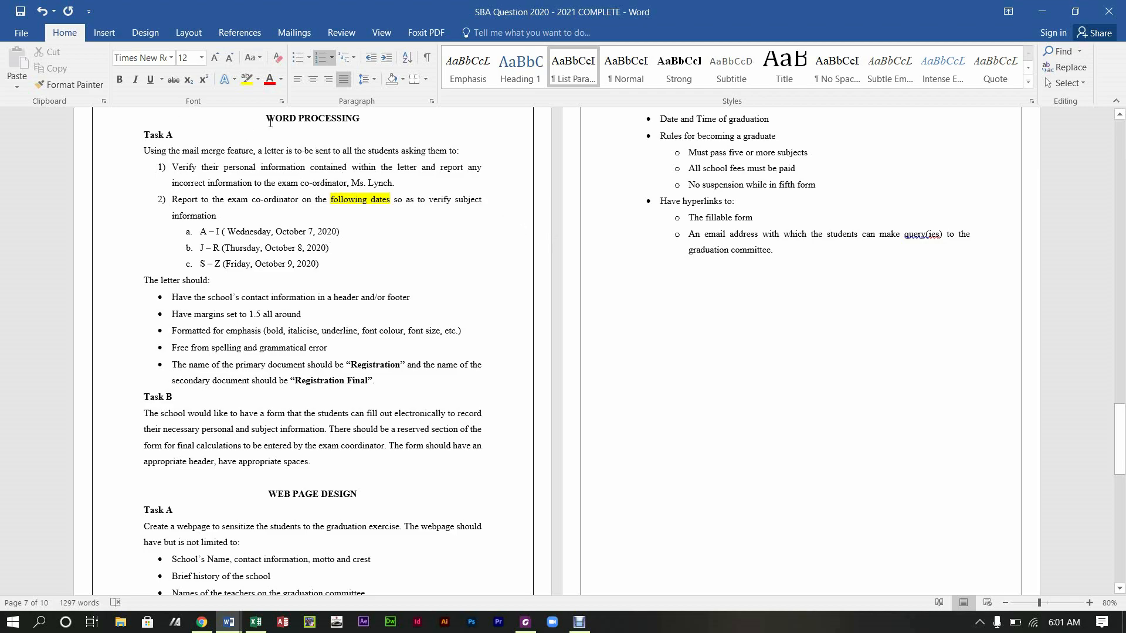
Step: Select the Task A text from WORD PROCESSING to Registration Final, zoom to 170%, and highlight it yellow
left_click_drag(266, 119, 381, 383)
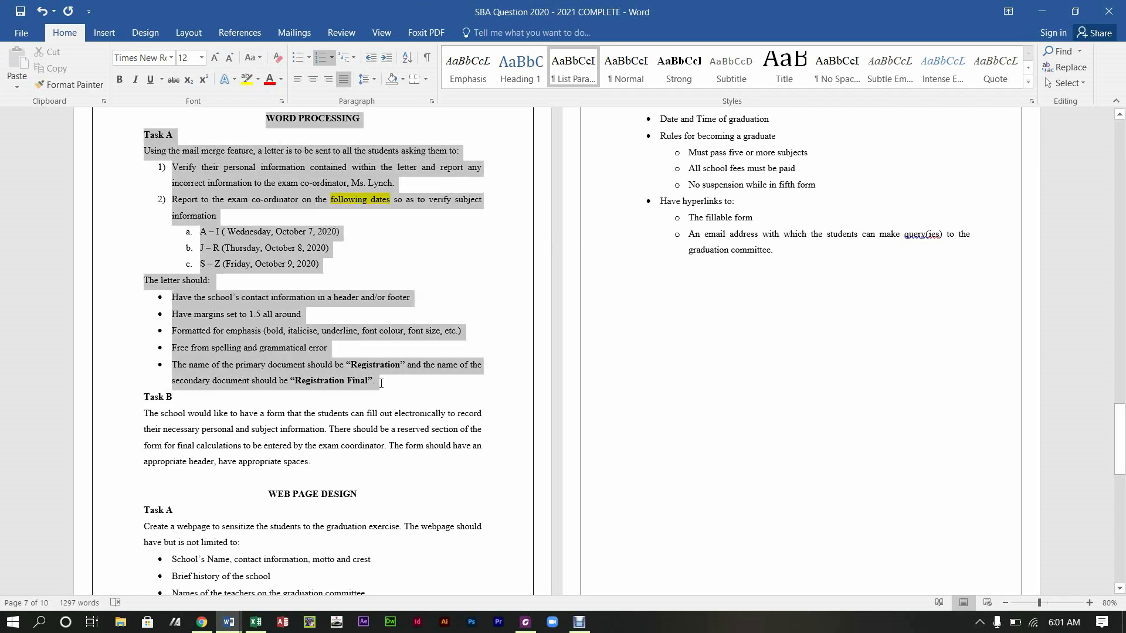
left_click(1090, 603)
left_click(1090, 603)
left_click(1091, 603)
left_click(1091, 603)
left_click(1091, 603)
left_click(1091, 604)
left_click(1091, 603)
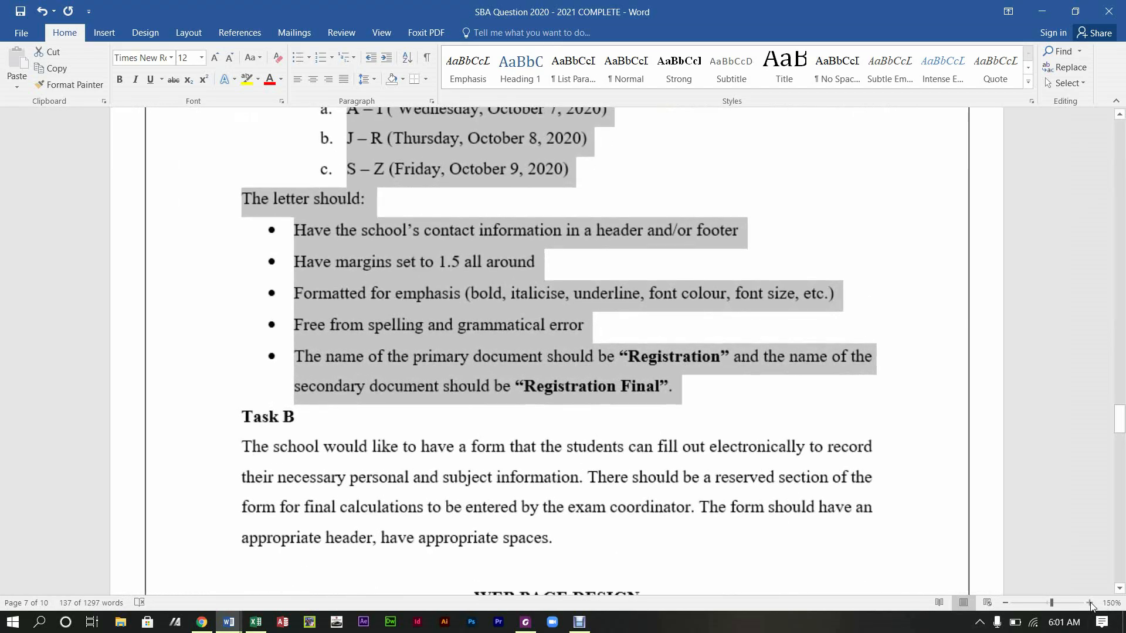
left_click(1091, 603)
left_click(1091, 604)
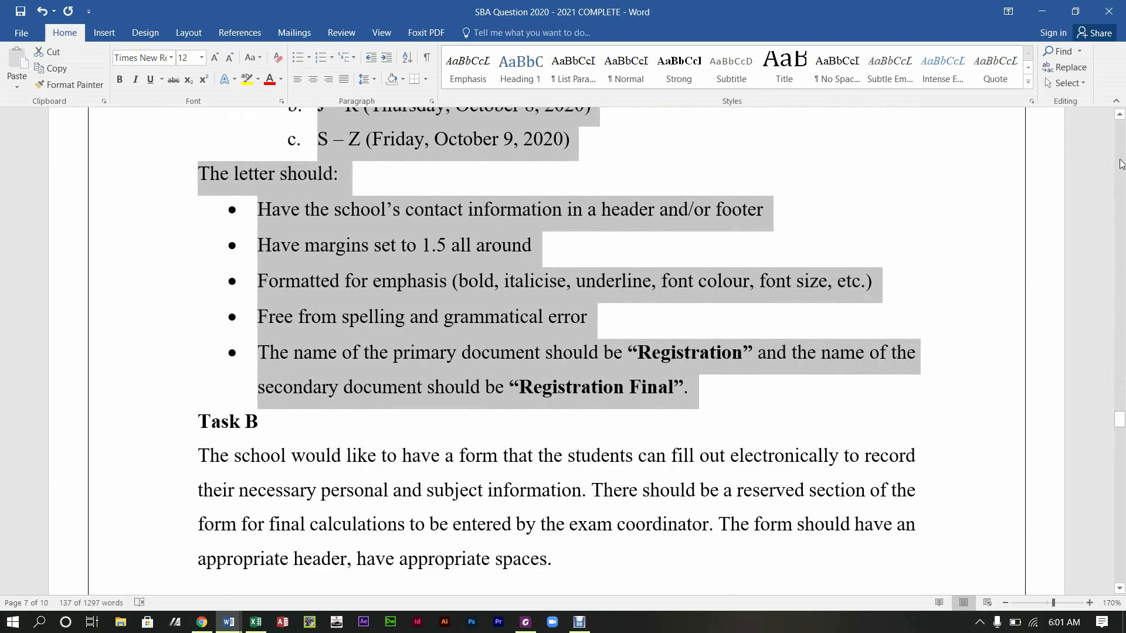
scroll(1120, 122, "up", 4)
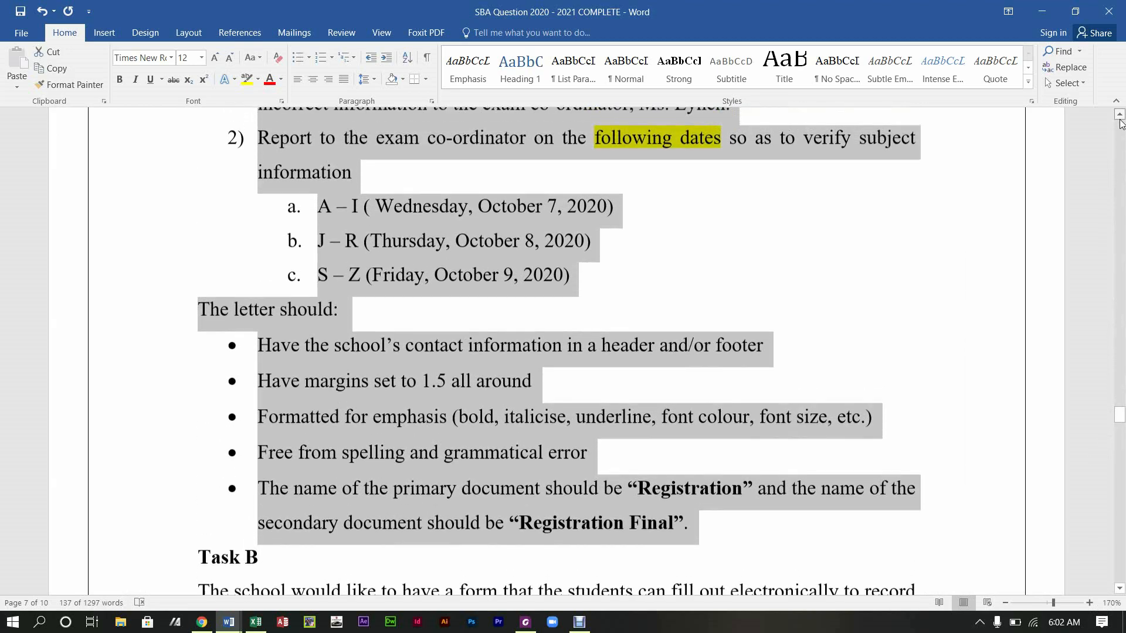
scroll(1120, 122, "up", 2)
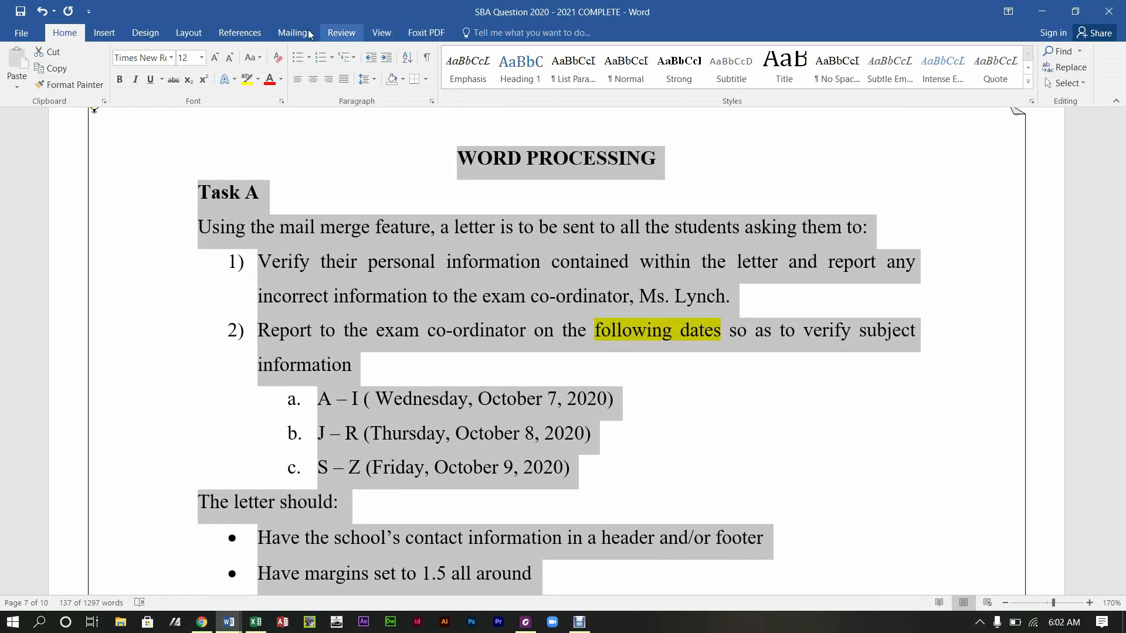
left_click(253, 81)
left_click(782, 409)
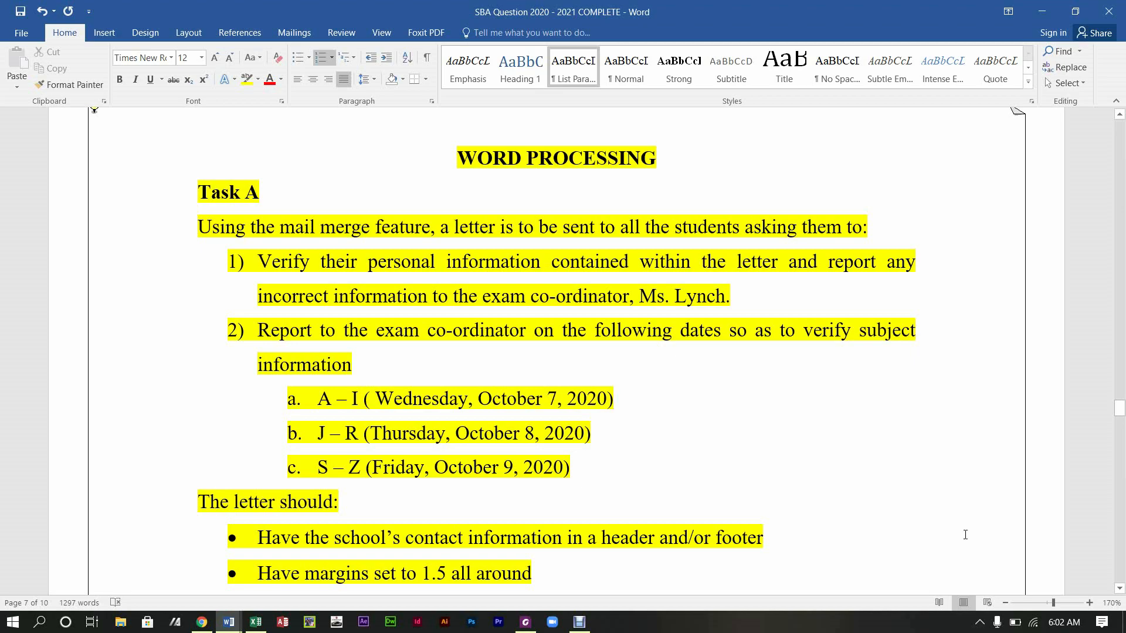
Step: Scroll through the highlighted instructions and zoom the view out to 130%
left_click(1120, 589)
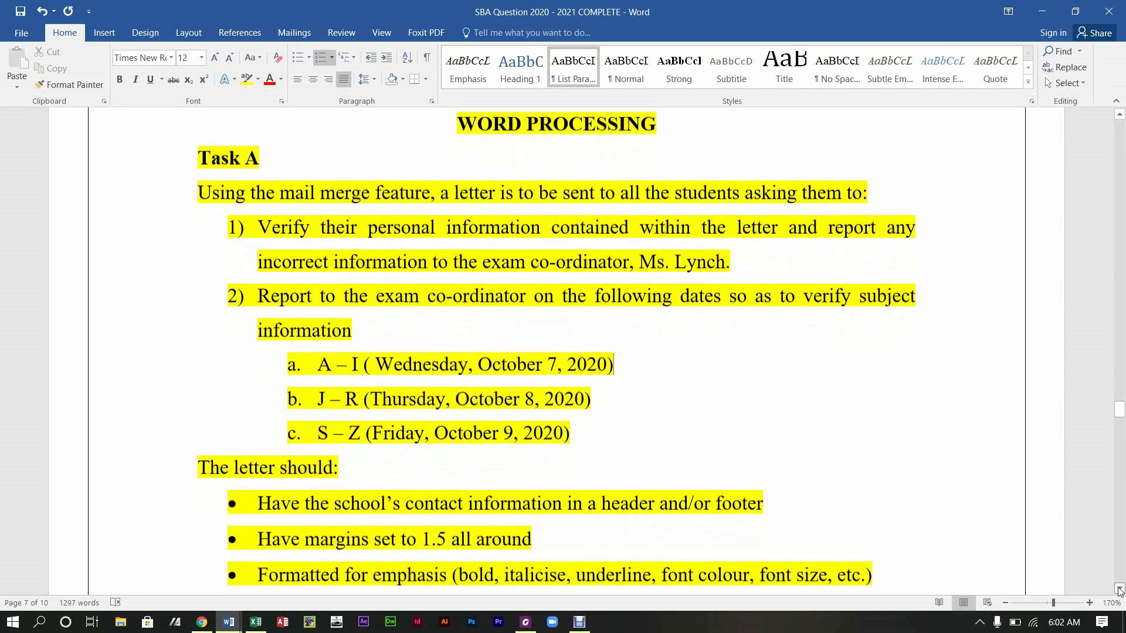
left_click(1120, 591)
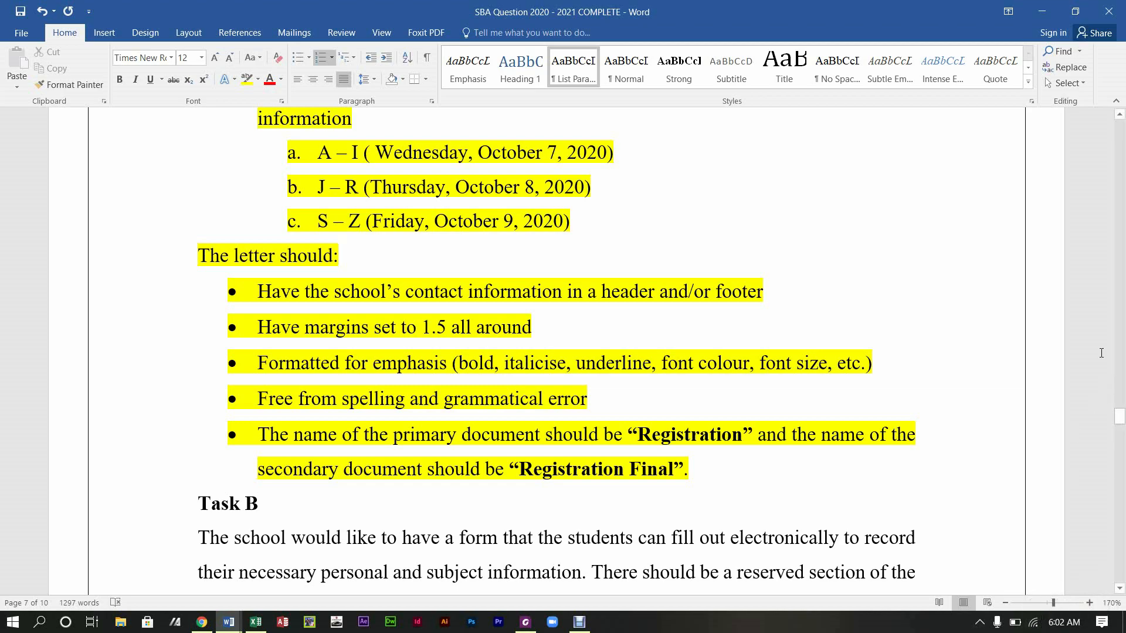
left_click(1007, 604)
left_click(1007, 603)
left_click(1007, 604)
left_click(1006, 603)
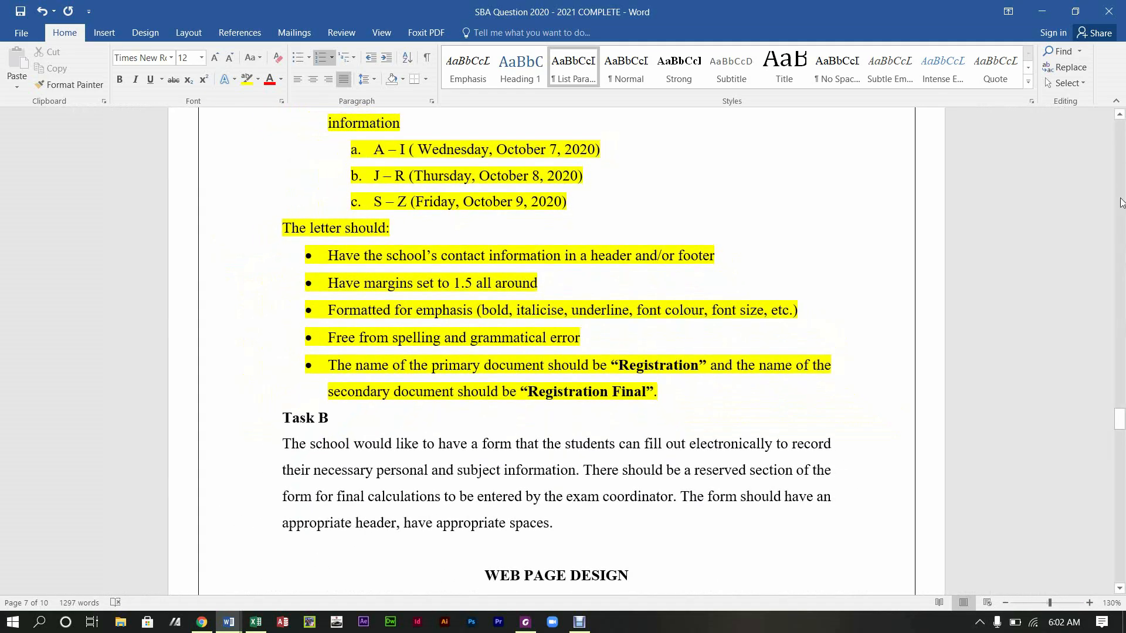
Step: Scroll back up to the mail-merge line, then open the File Info page
left_click(1120, 115)
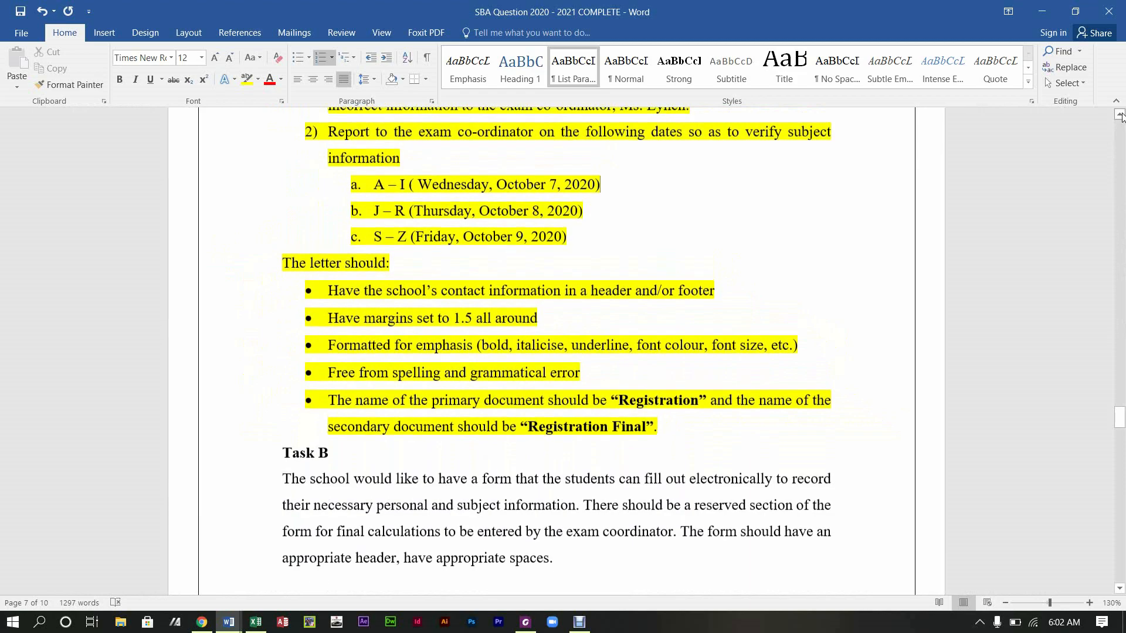
left_click(1120, 115)
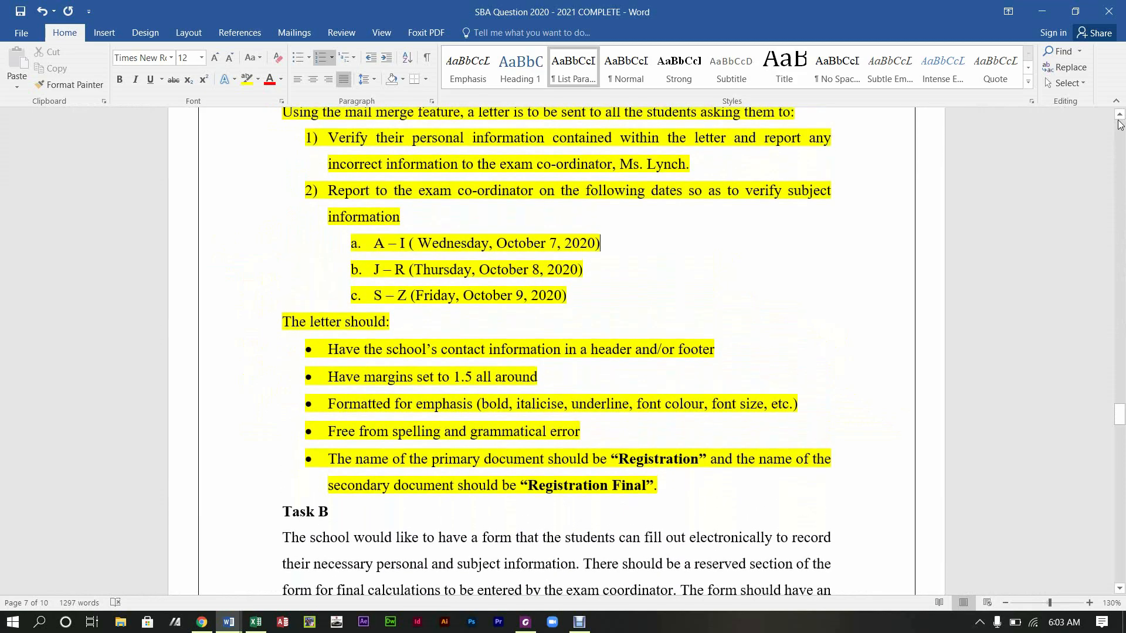
left_click(1120, 115)
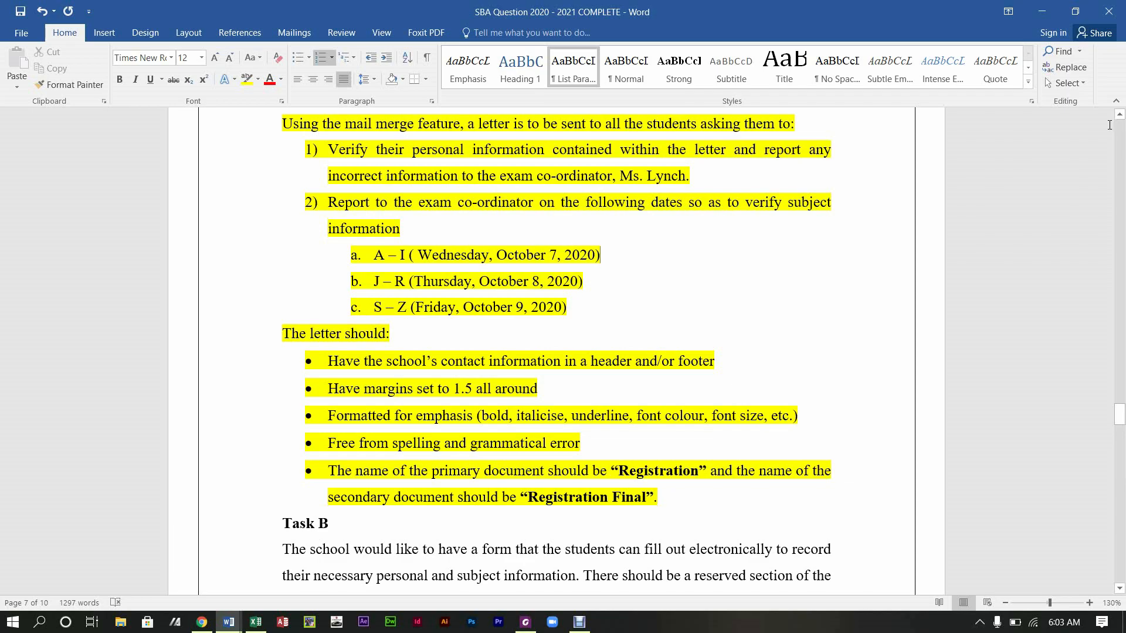
left_click(1109, 125)
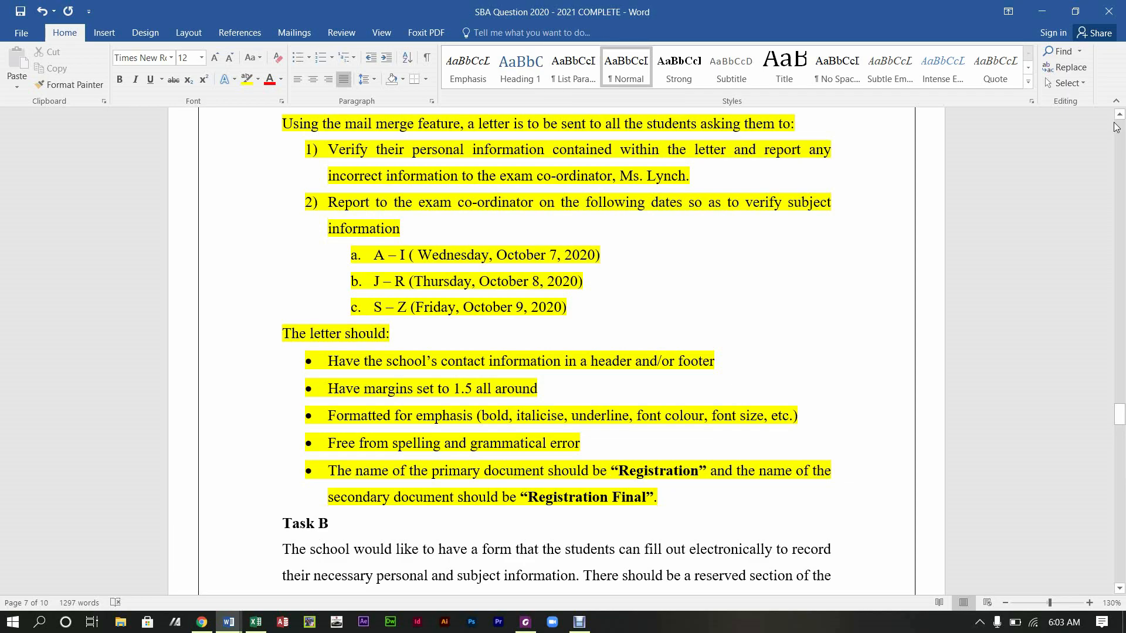
left_click(1120, 115)
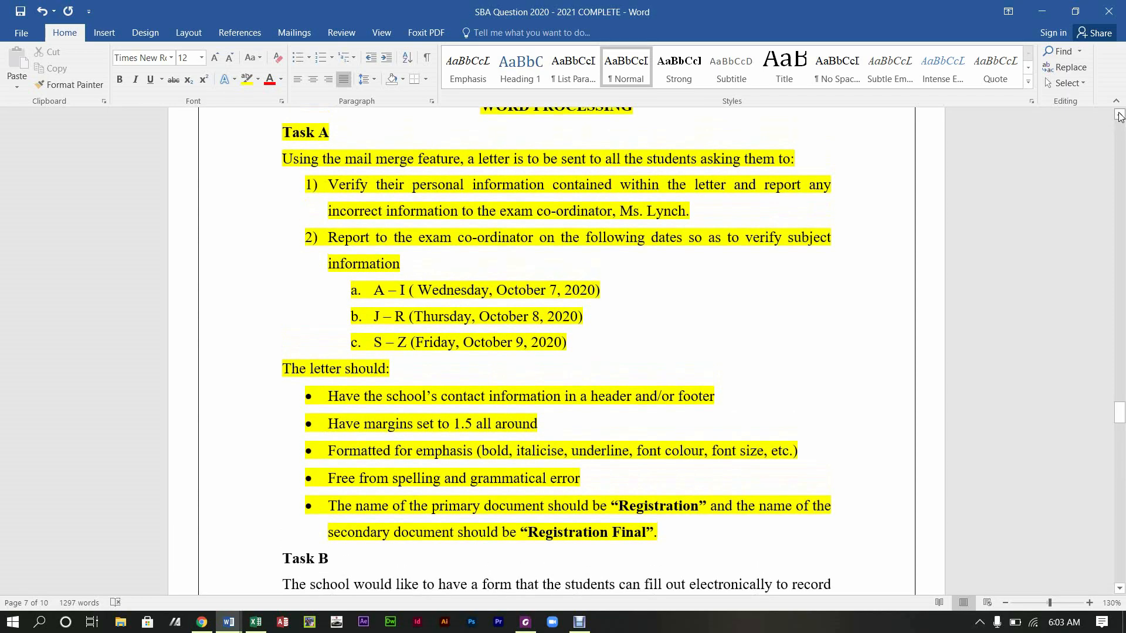
left_click(1120, 115)
left_click(1120, 115)
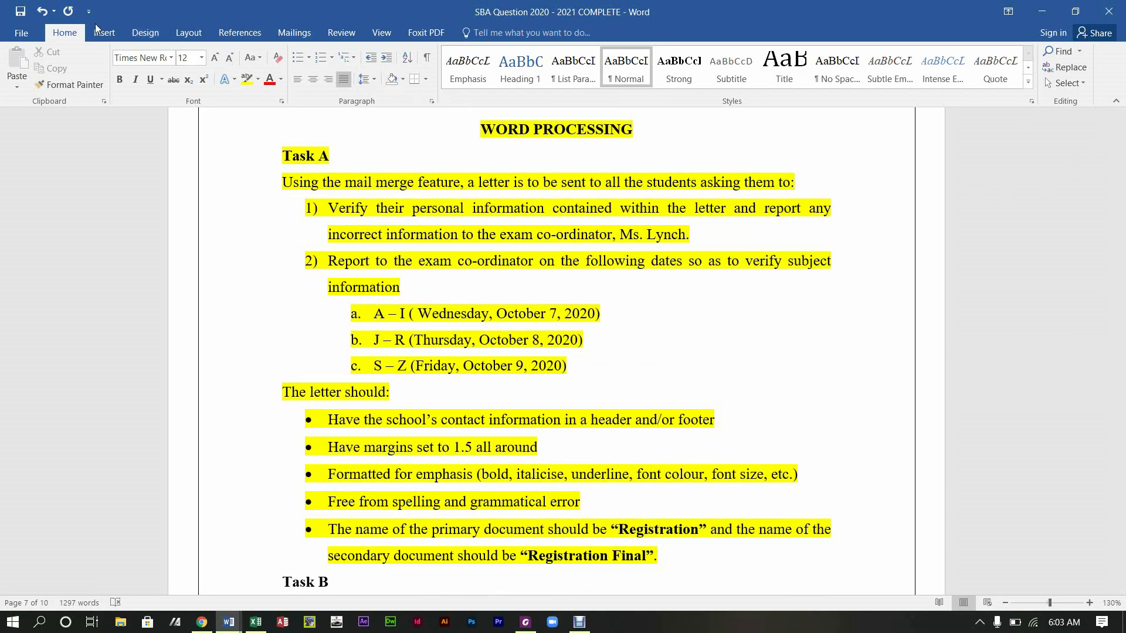
left_click(19, 34)
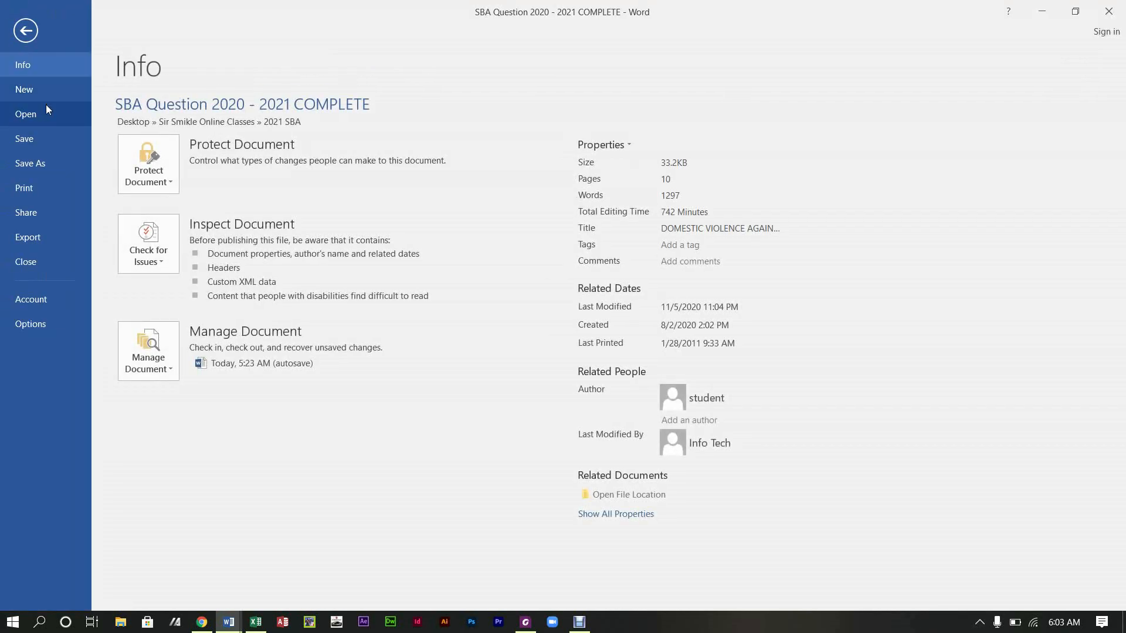
Step: Create a new blank document (Document6) from File > New
left_click(50, 88)
left_click(136, 194)
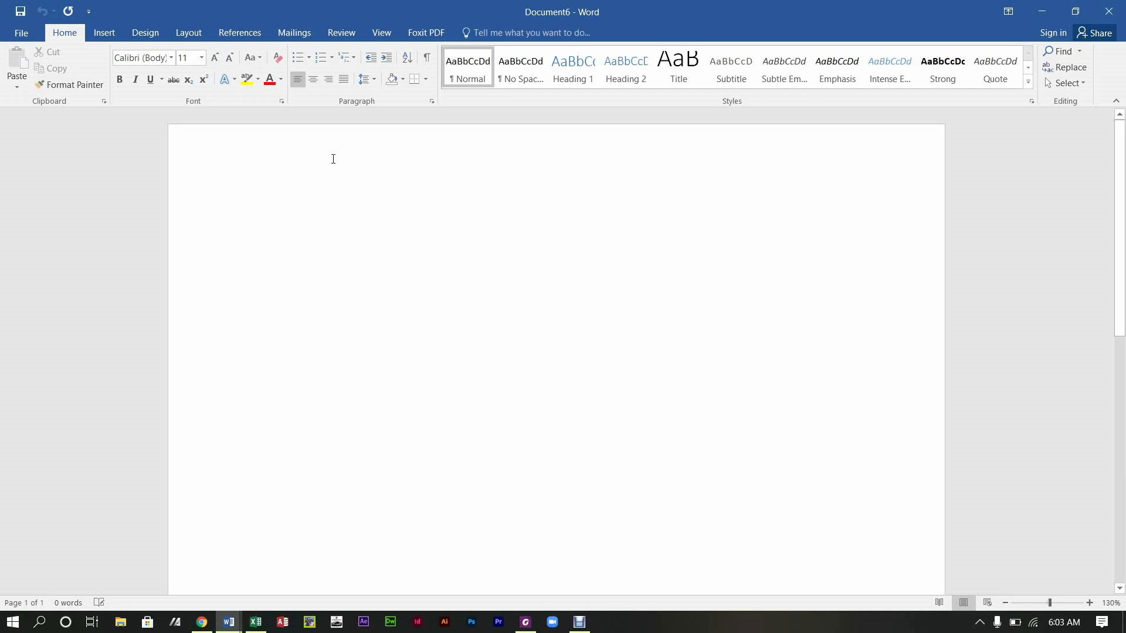
left_click(199, 33)
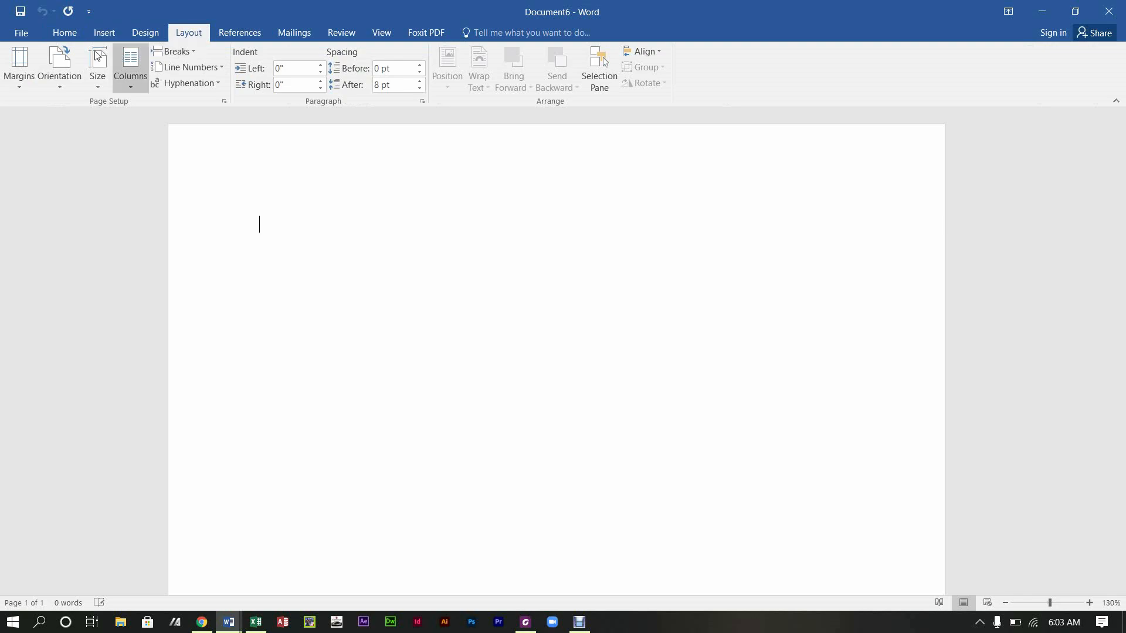
Step: Set the top, left, bottom and right margins all to 1.5 inches through Custom Margins
left_click(10, 88)
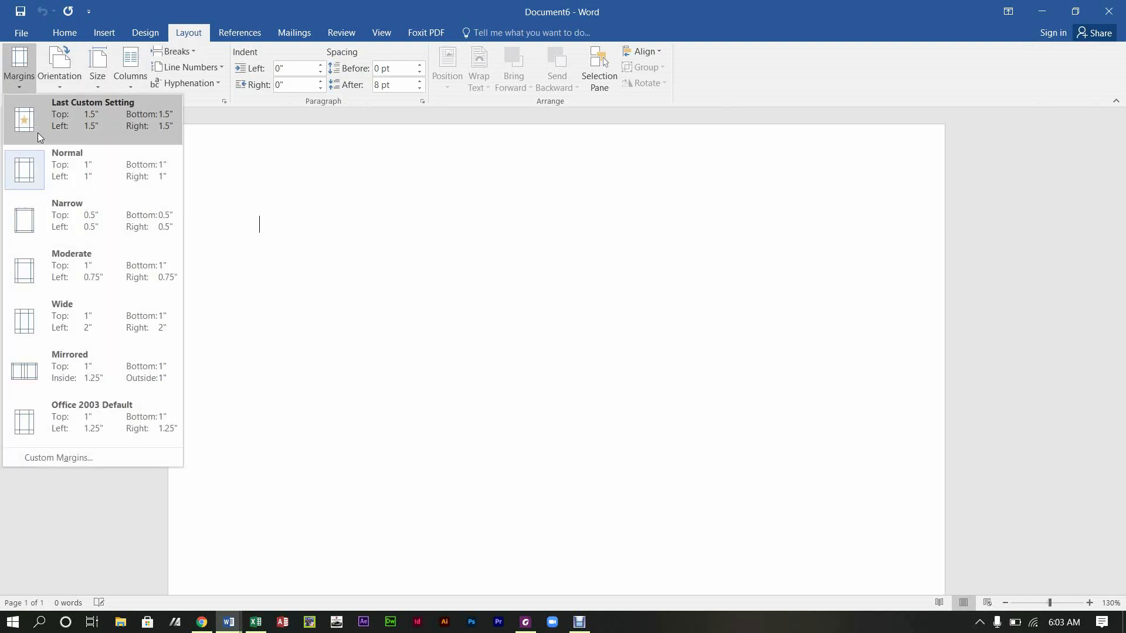
left_click(66, 458)
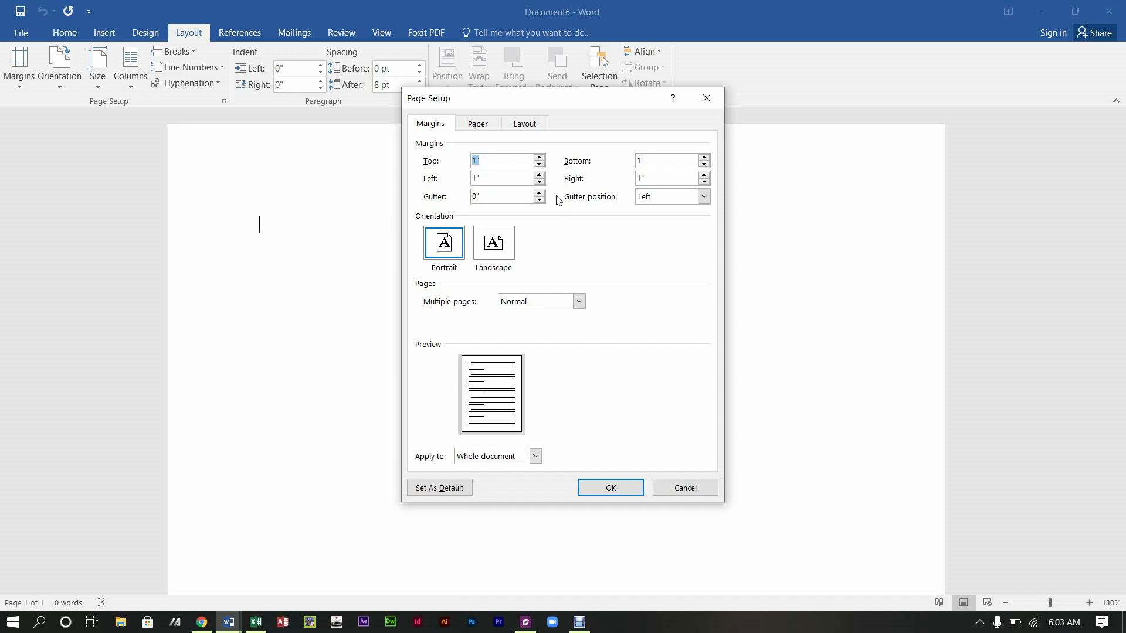
type("1.5")
left_click(521, 179)
key("BackSpace")
type(".5")
left_click(648, 159)
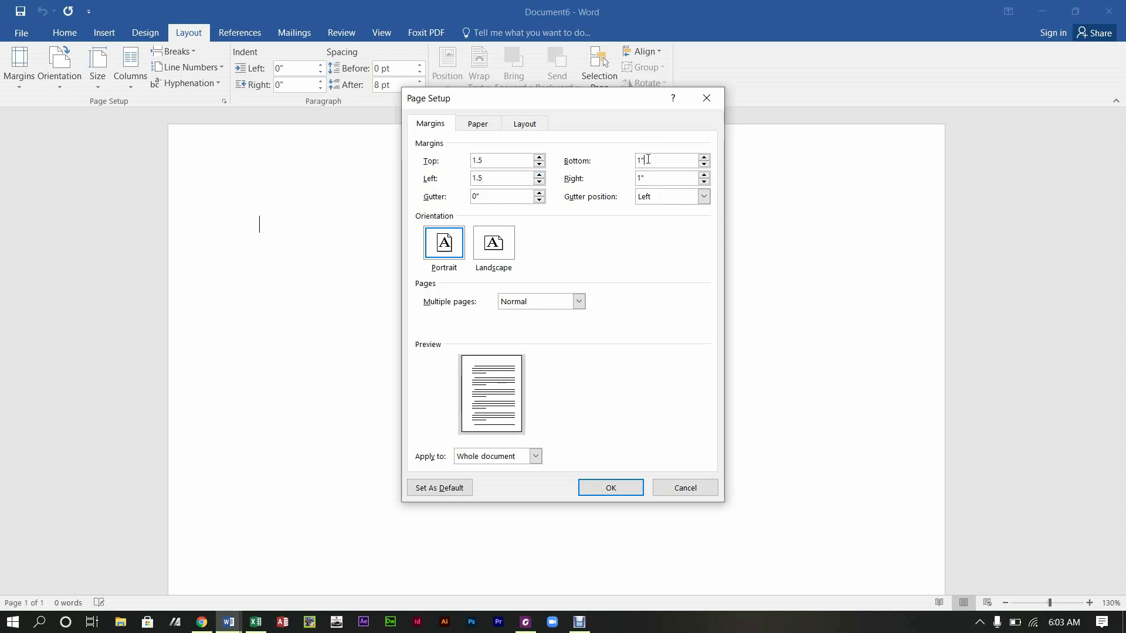
type(".5")
left_click(656, 180)
type(".5")
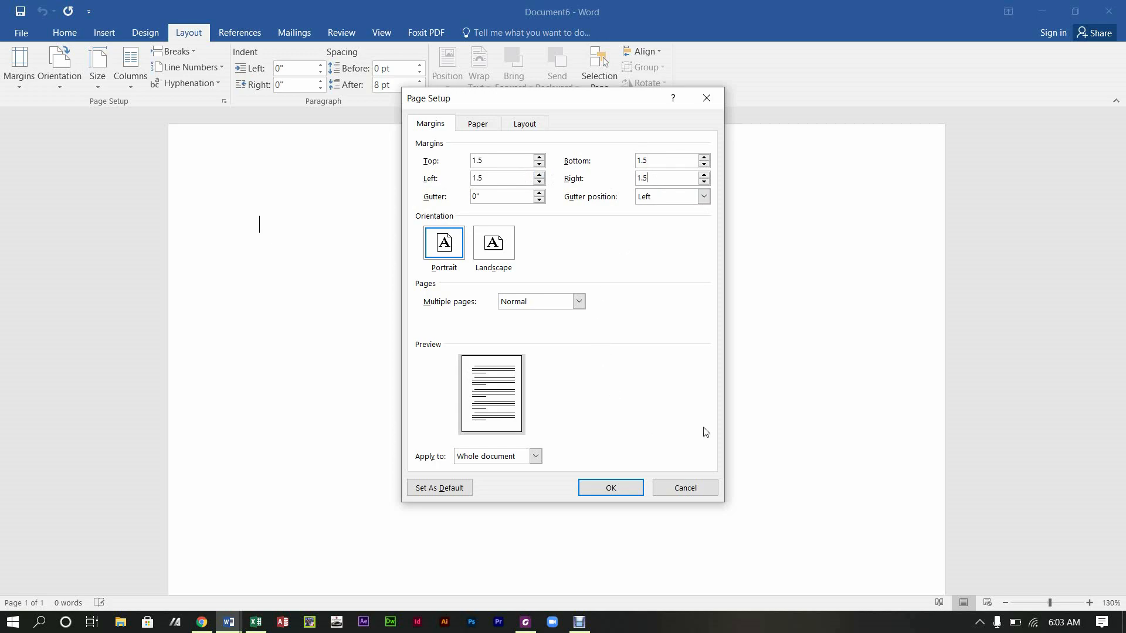
left_click(596, 490)
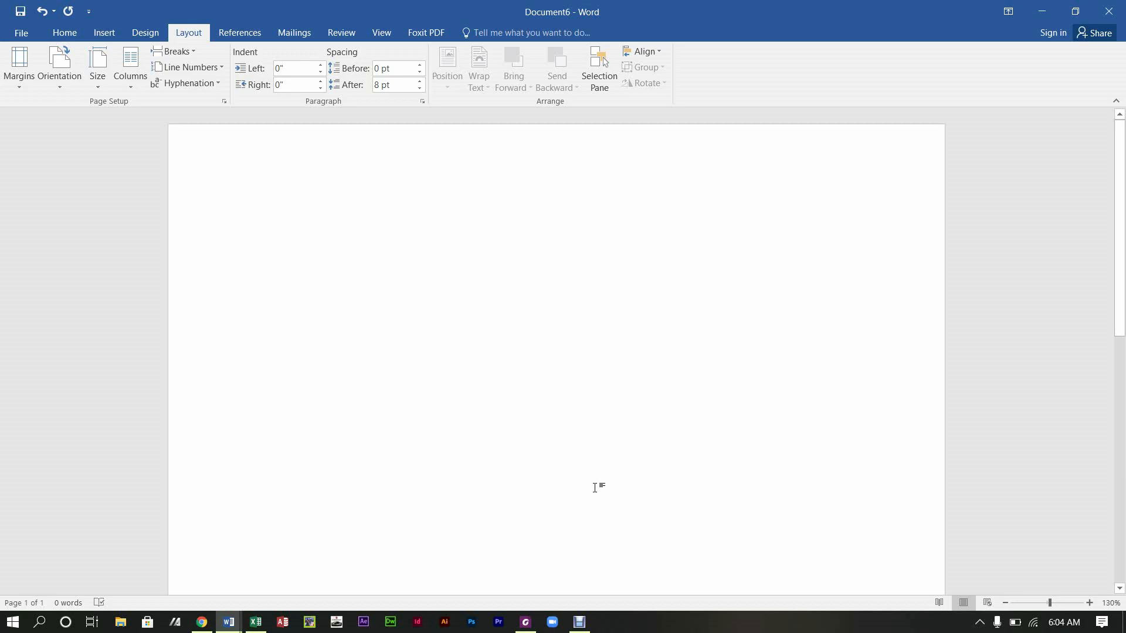
Step: In the header, type 'Future Leaders High School' followed by the school's address, telephone number and e-mail
double_click(530, 184)
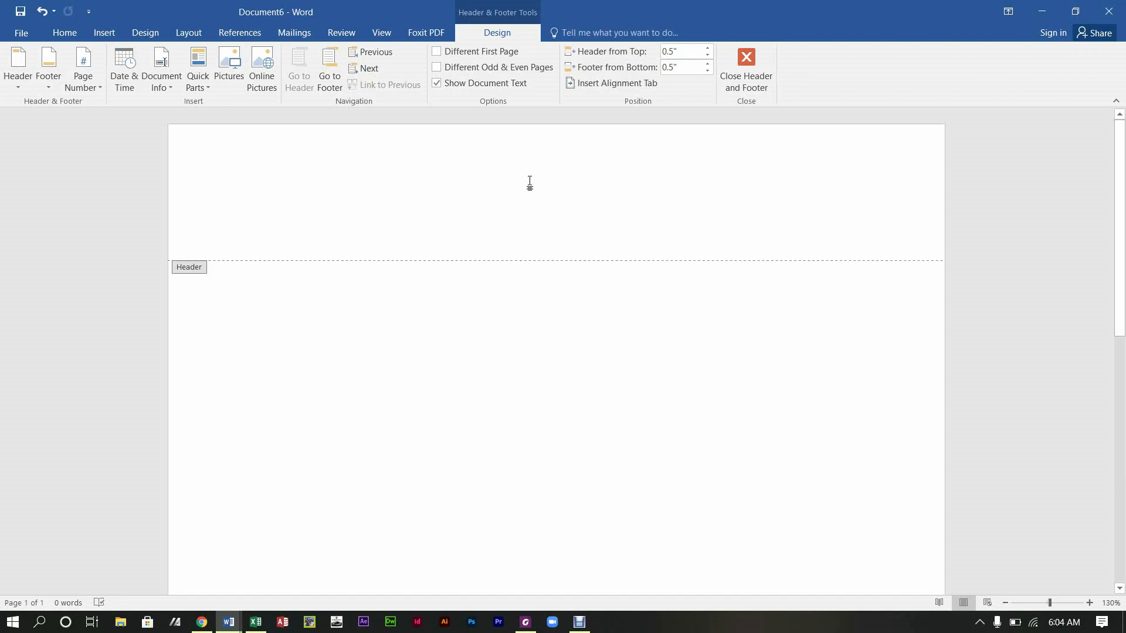
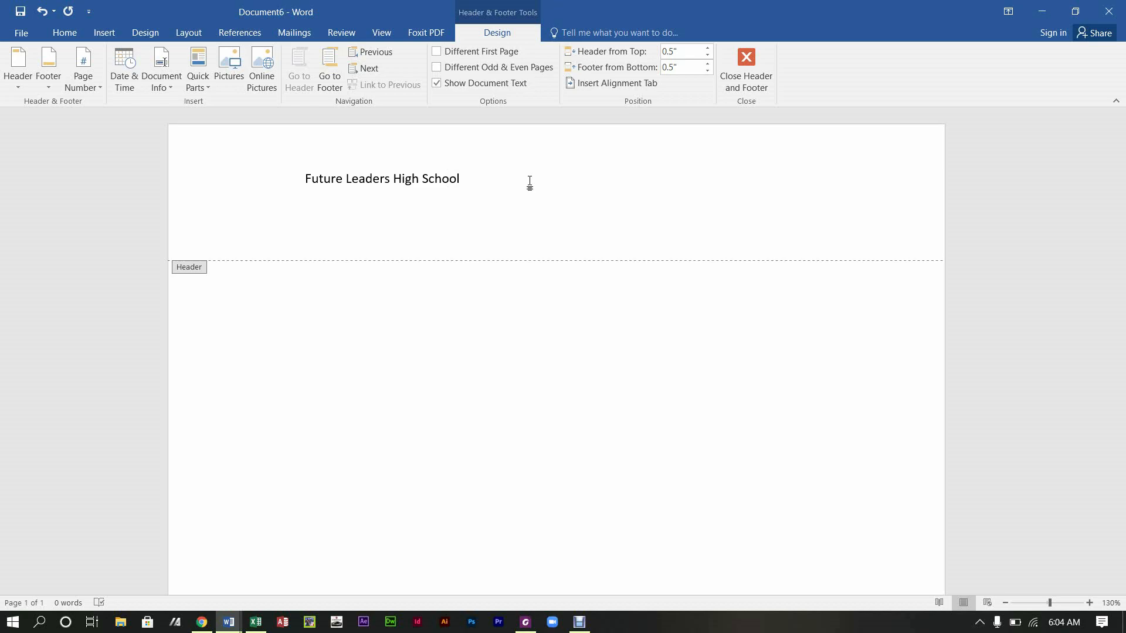
key("Return")
key("BackSpace")
key("BackSpace")
key("BackSpace")
key("BackSpace")
key("BackSpace")
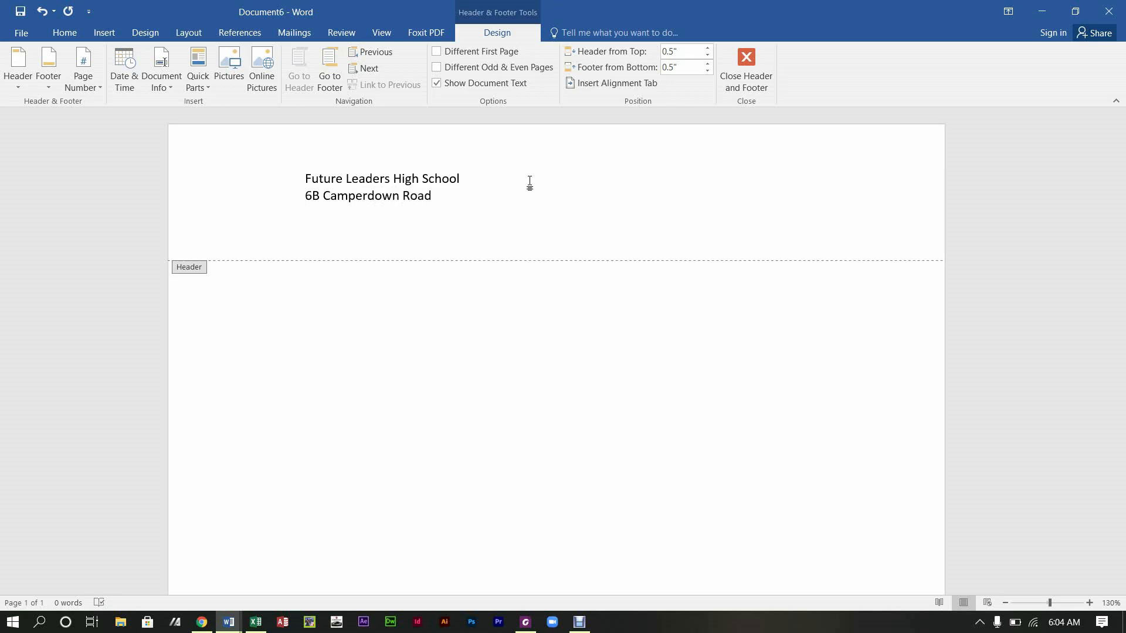
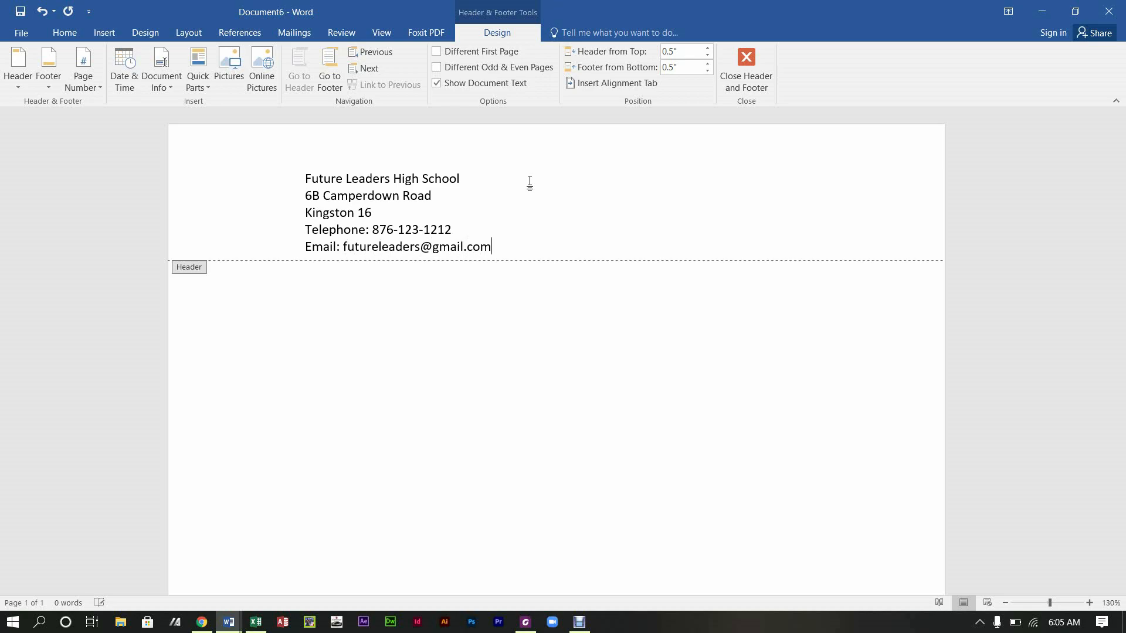
key("Return")
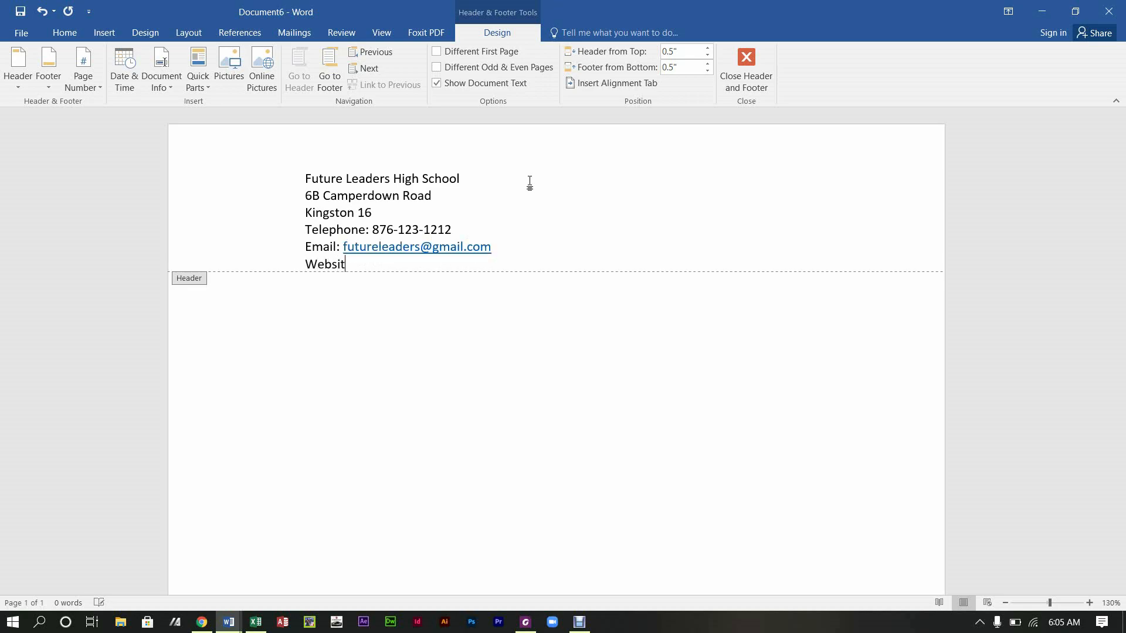
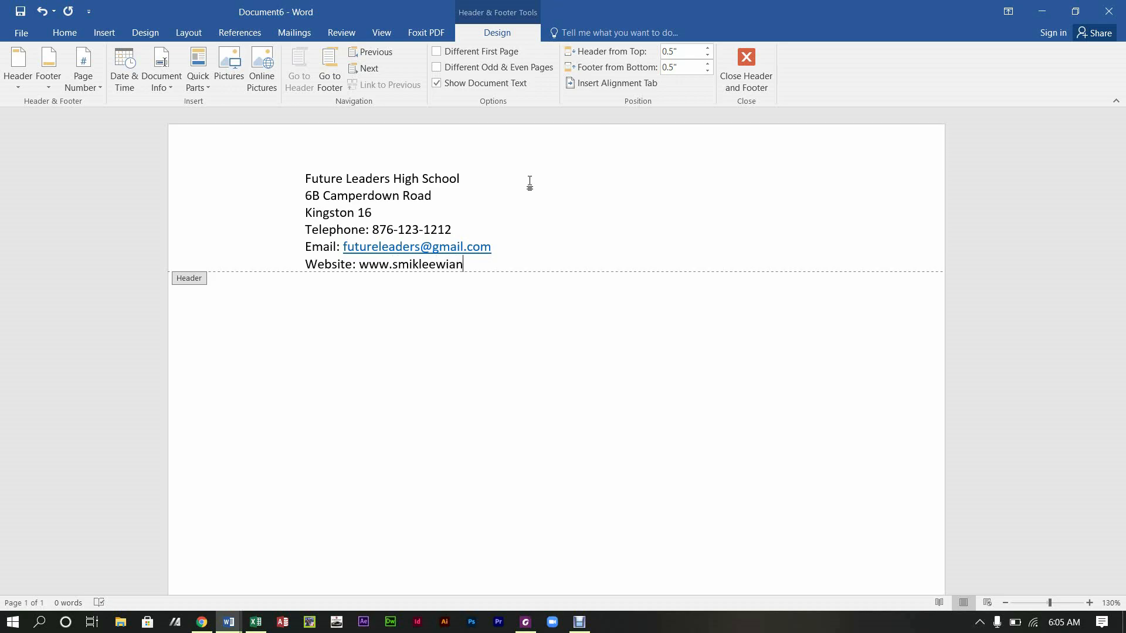
key("Return")
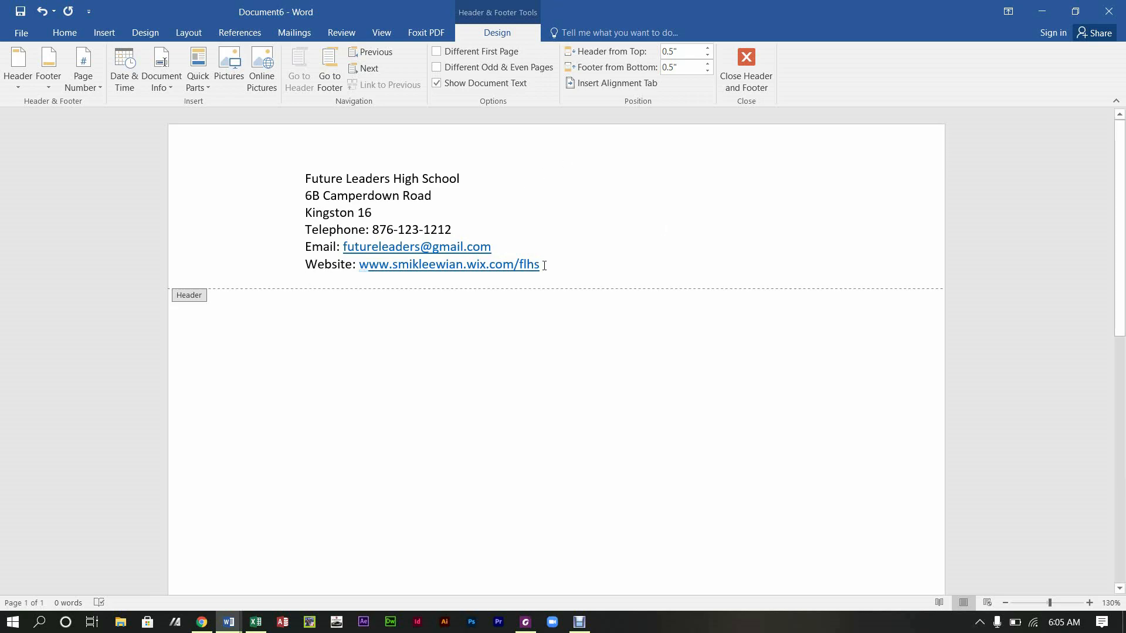
Step: Centre all six header lines and enlarge them to 12 pt
left_click_drag(546, 270, 302, 177)
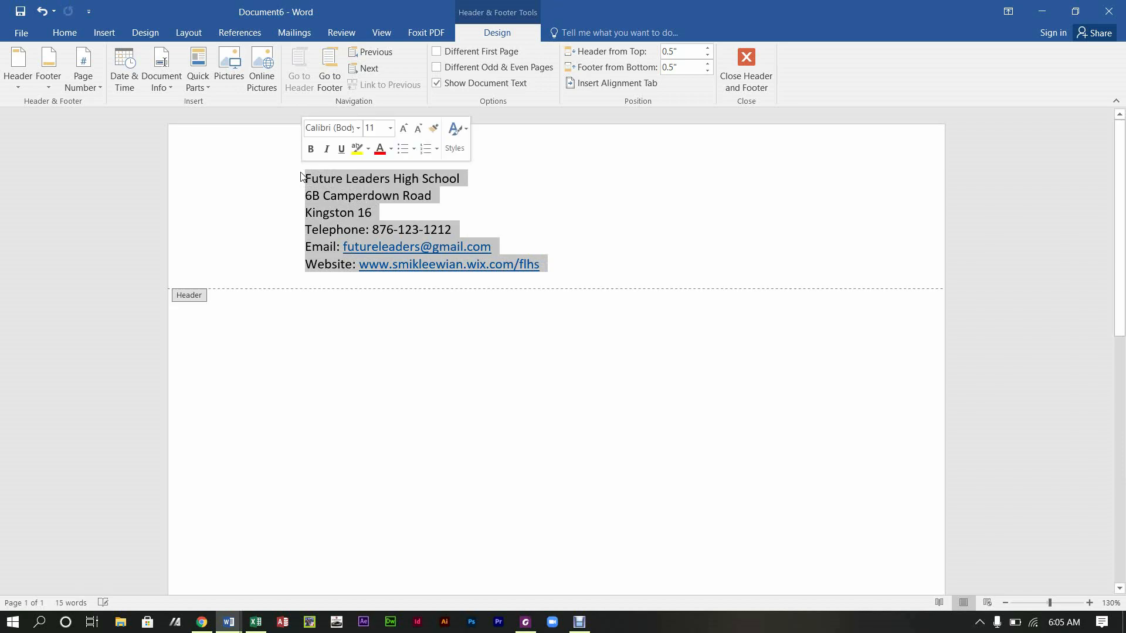
left_click(66, 33)
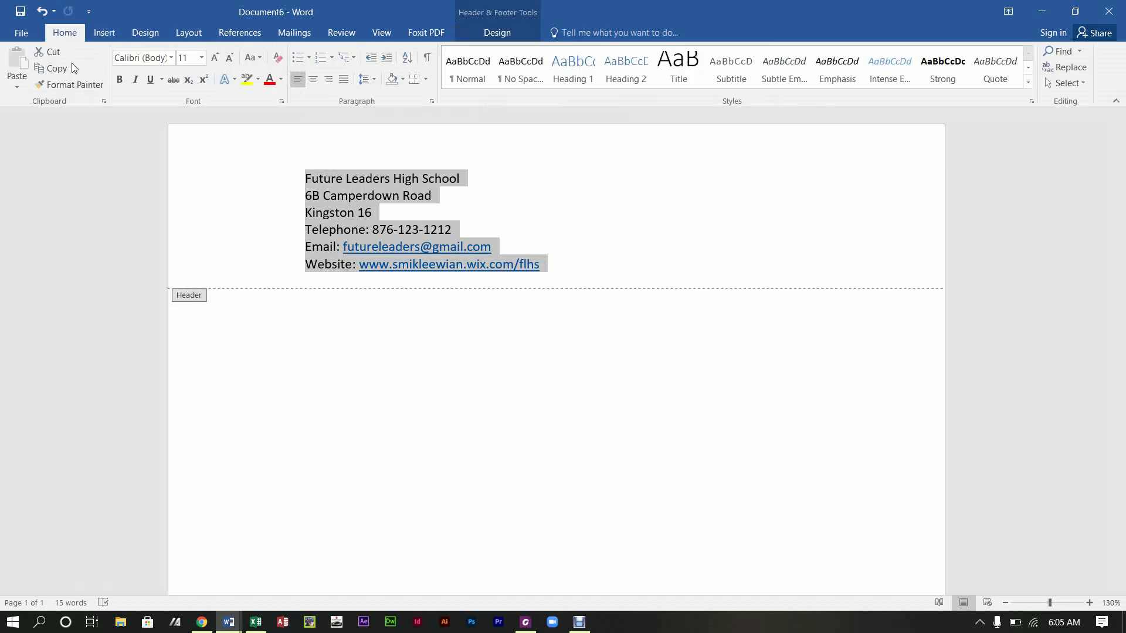
left_click(314, 80)
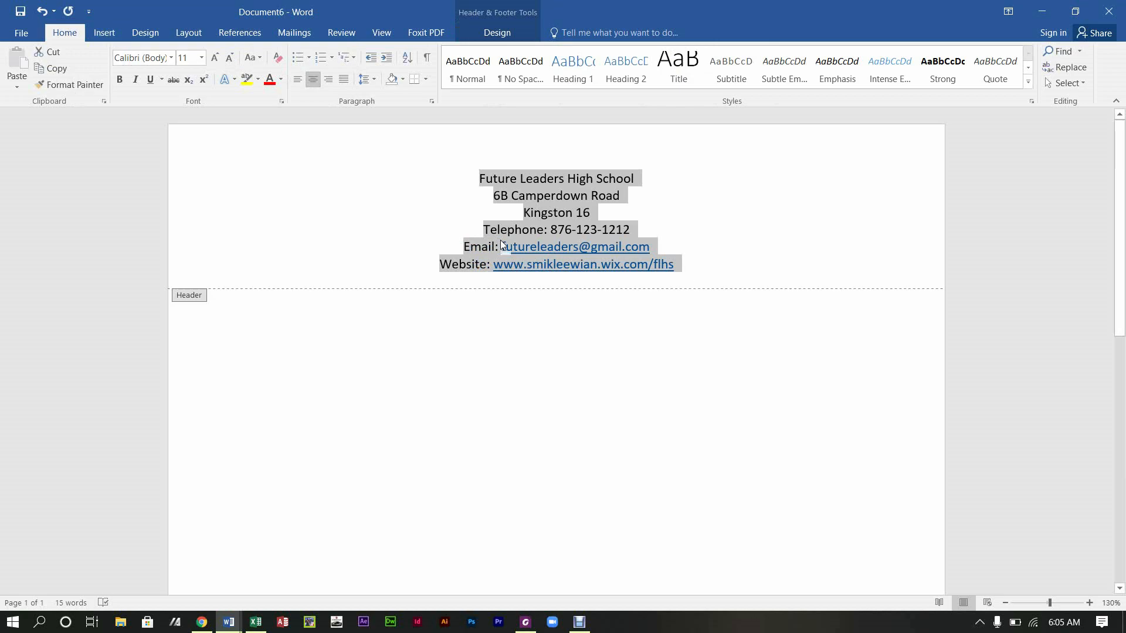
left_click(216, 58)
Step: Make the school name line 14 pt bold, then return to the letter body
triple_click(569, 180)
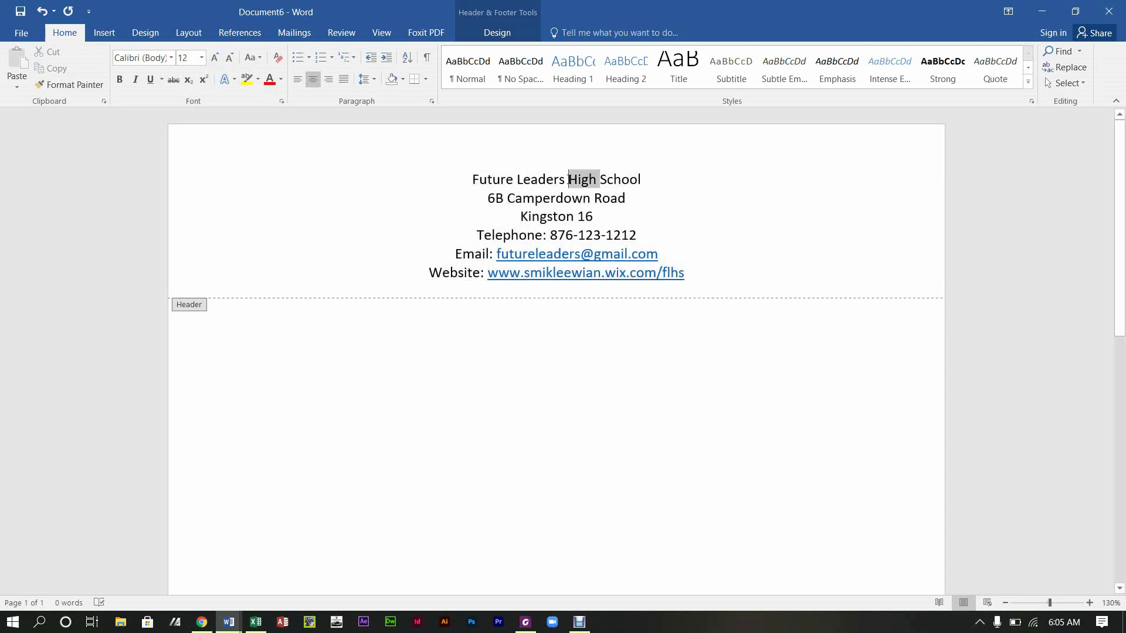
left_click(216, 57)
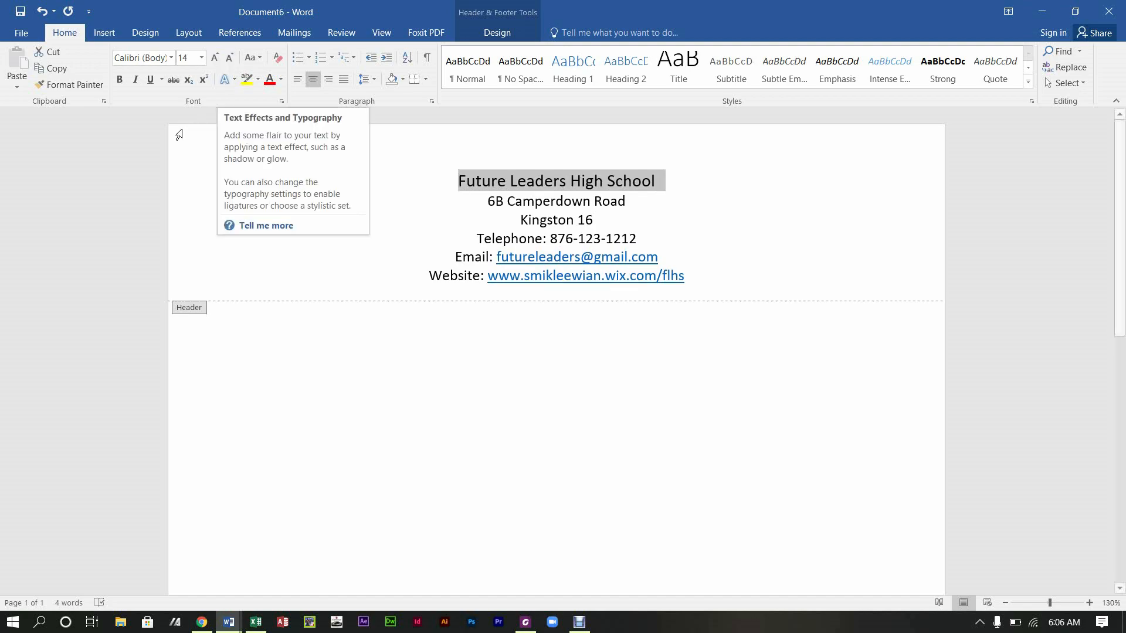
left_click(120, 79)
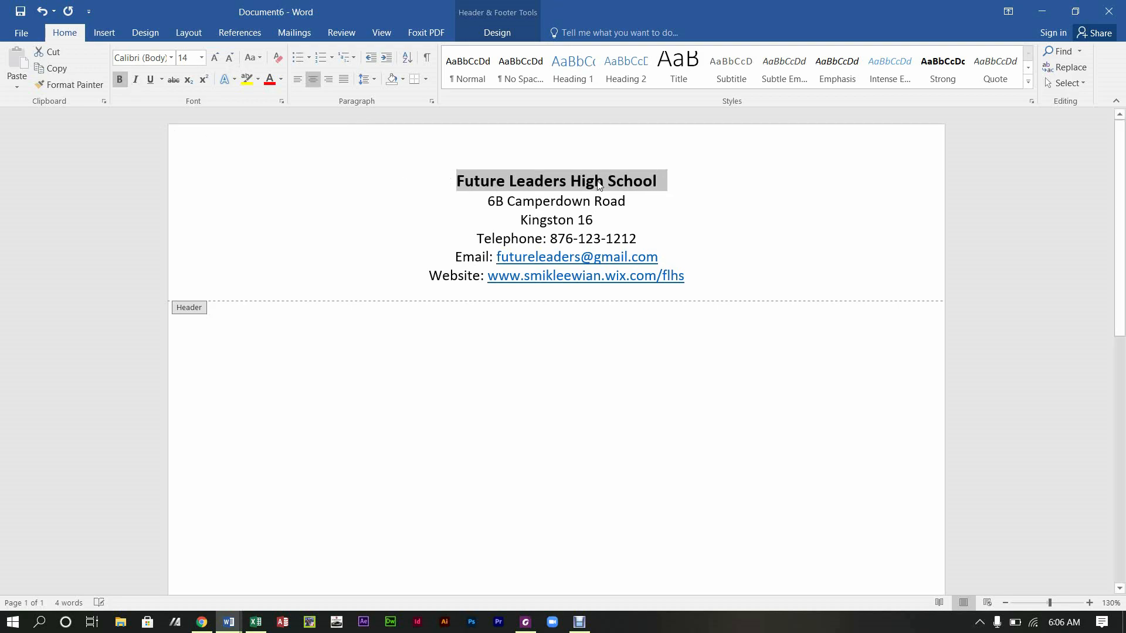
left_click(685, 203)
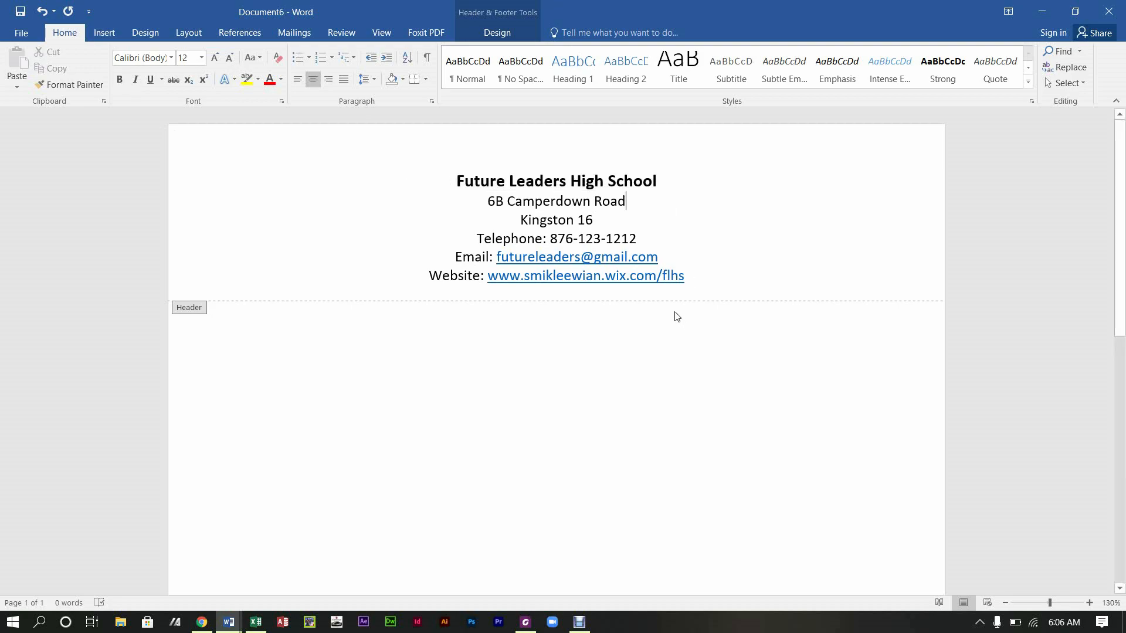
double_click(658, 399)
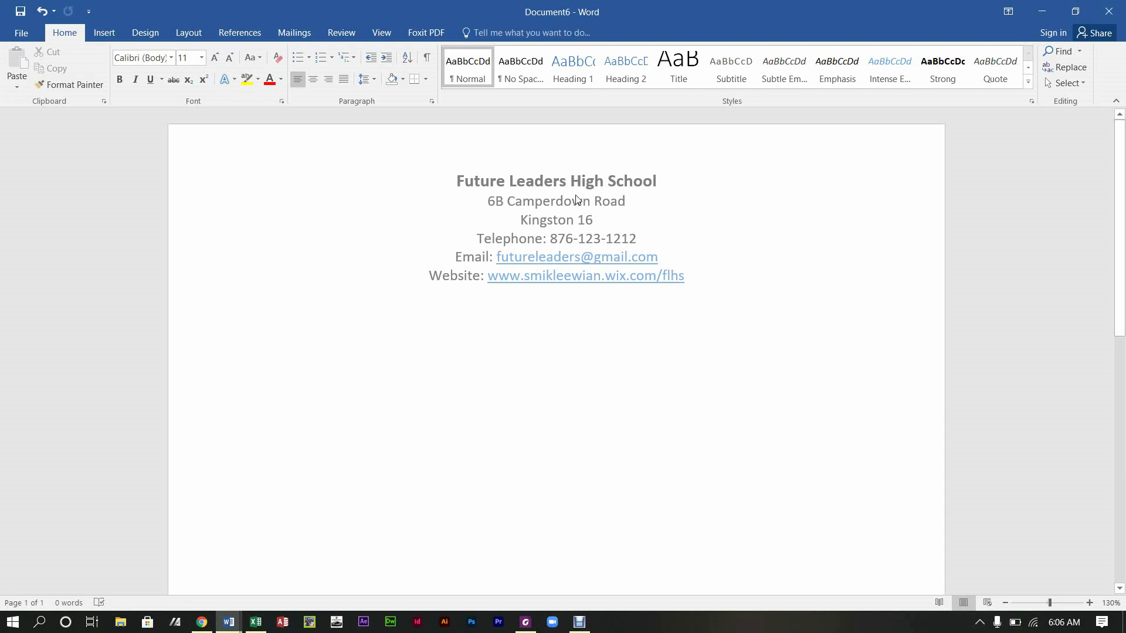
Step: Bring up the Insert ribbon commands, after briefly going back to Home
left_click(103, 32)
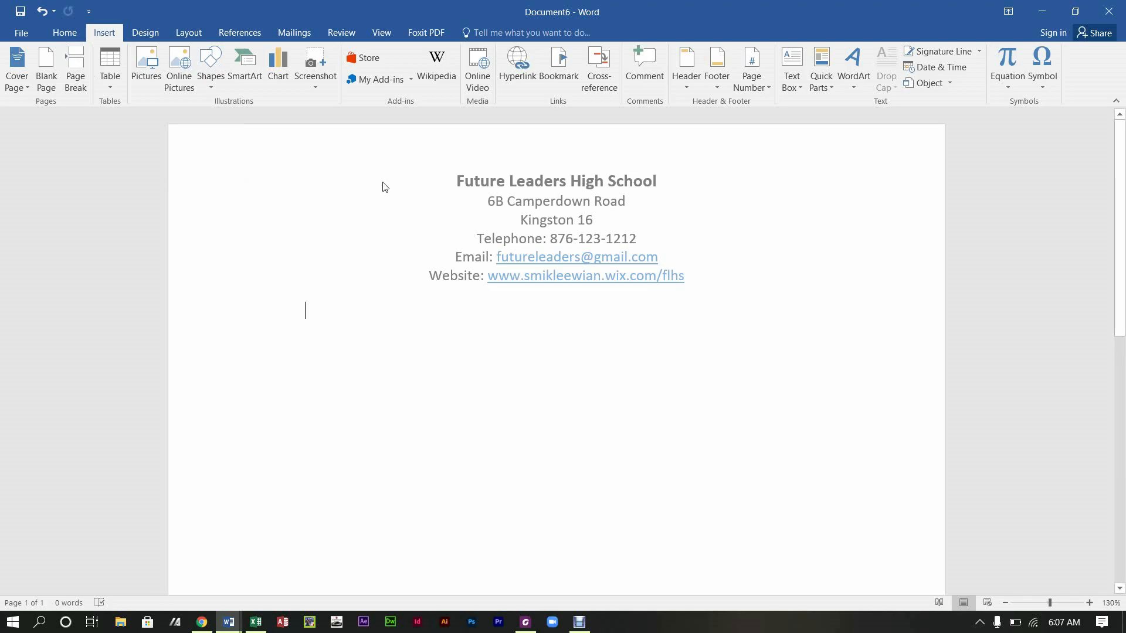
left_click(65, 32)
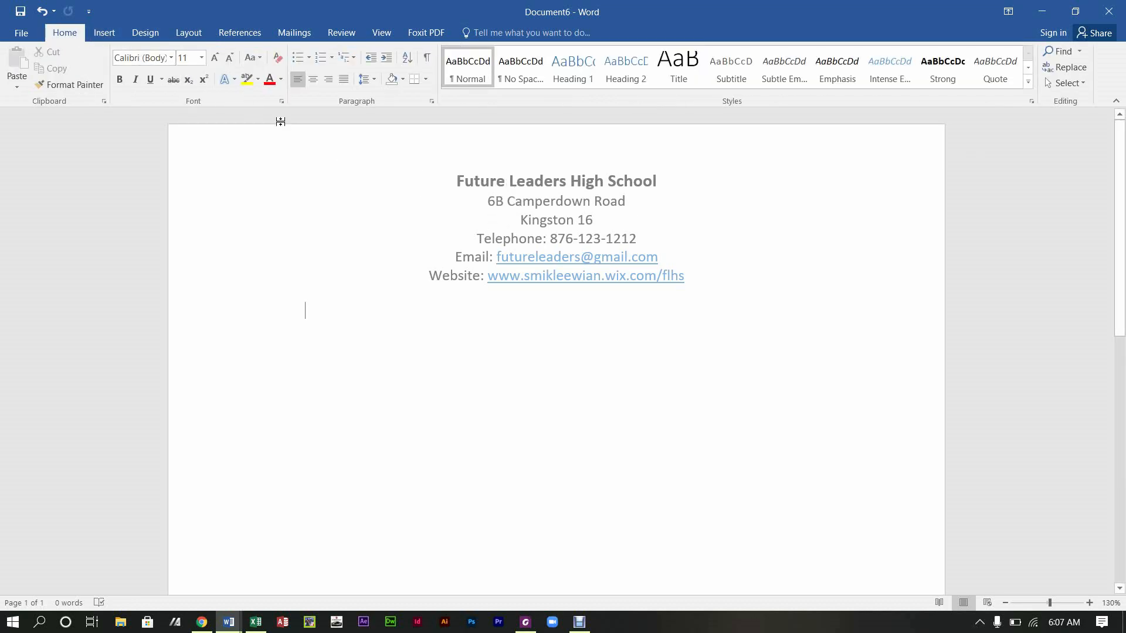
left_click(102, 35)
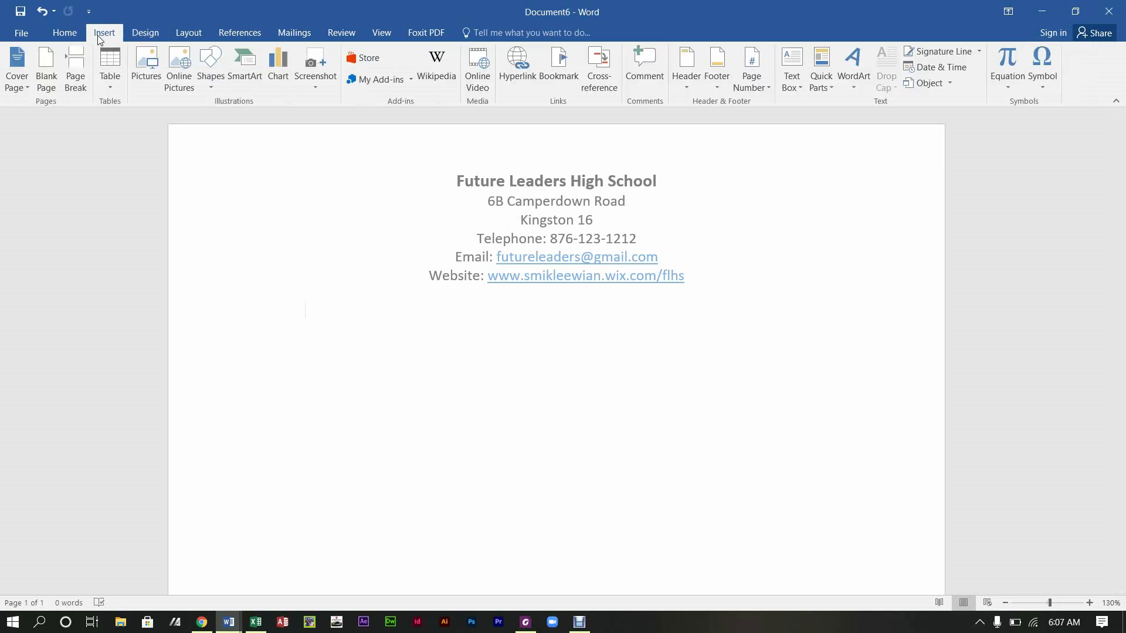
Step: Insert the 'mail merge pic' FLHS logo from the Pictures folder into the letter
left_click(139, 59)
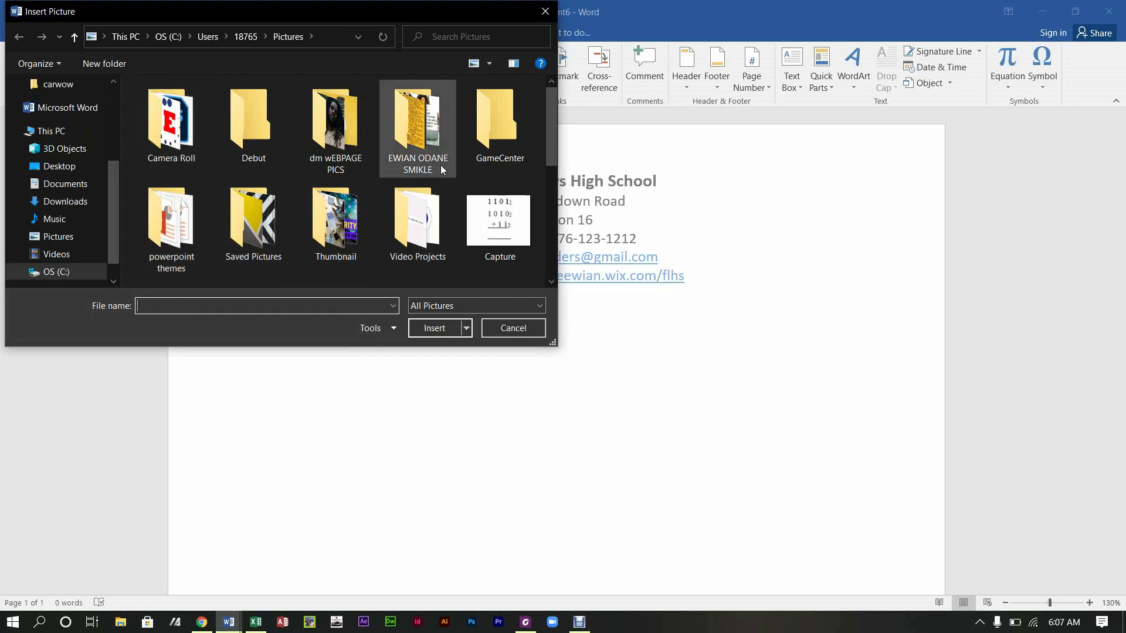
left_click_drag(552, 135, 551, 153)
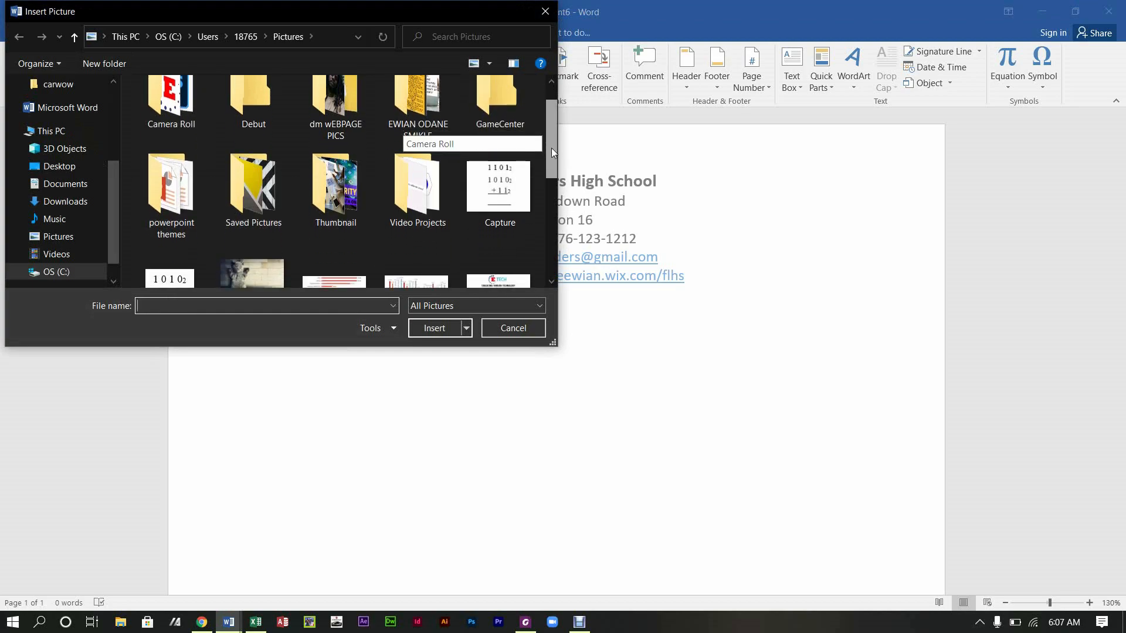
left_click_drag(551, 153, 495, 237)
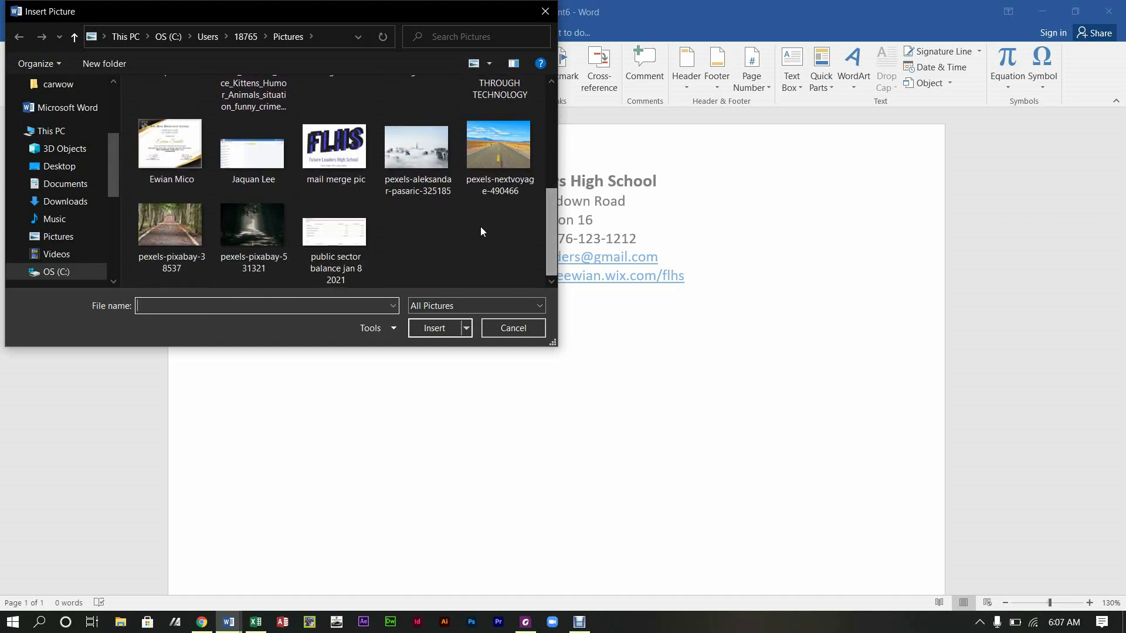
left_click(335, 150)
left_click(437, 328)
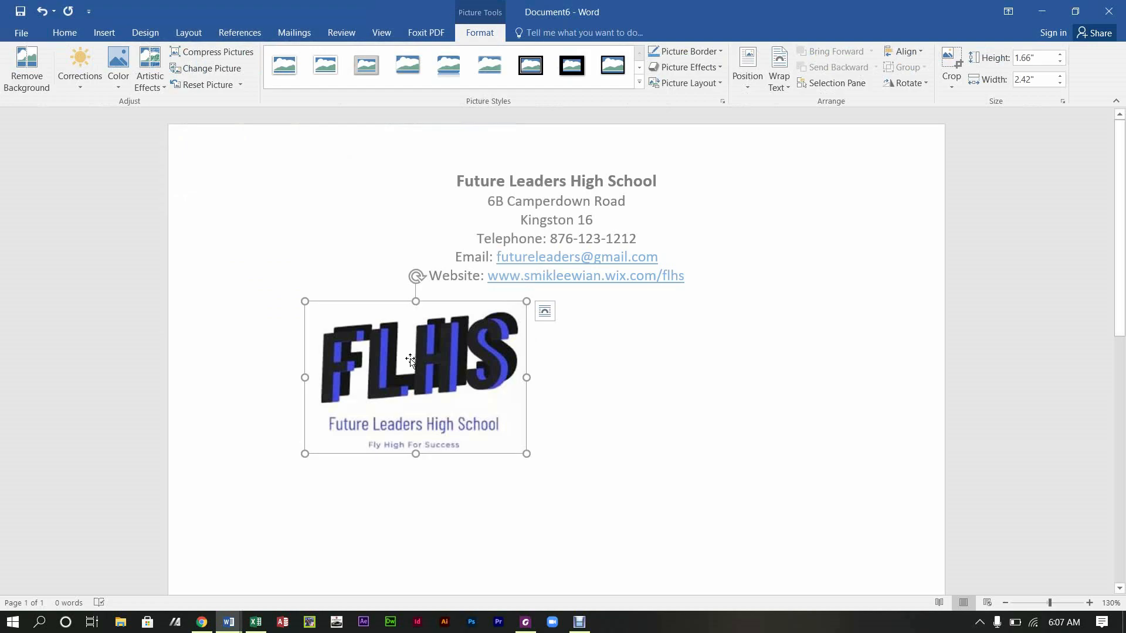
Step: Set the logo's layout option to In Front of Text
left_click_drag(411, 360, 513, 410)
left_click(749, 448)
left_click(439, 358)
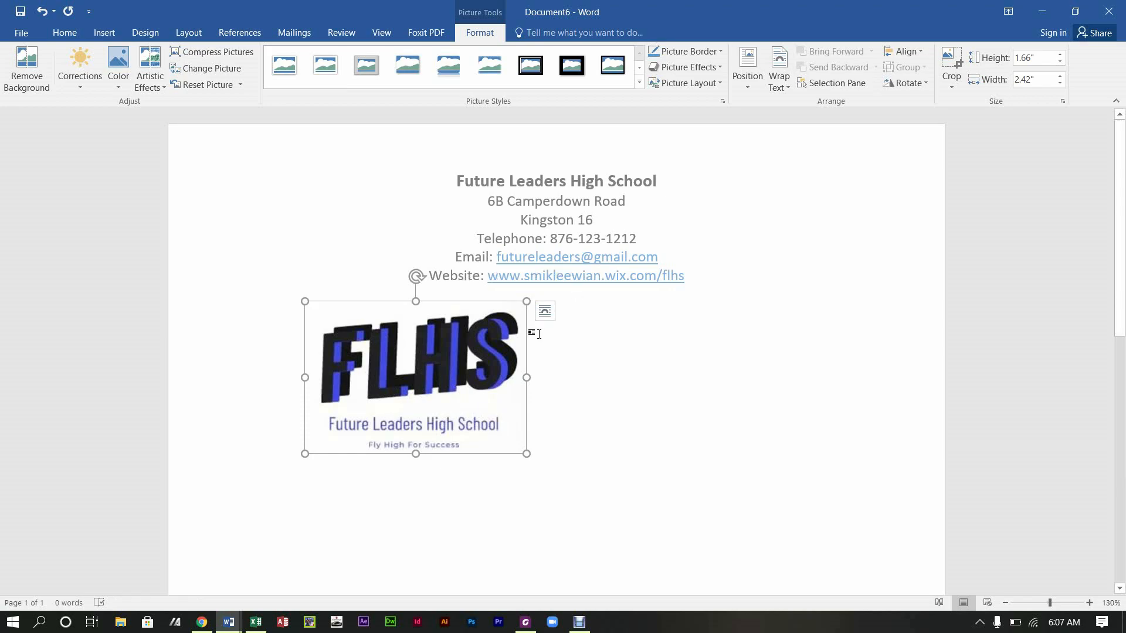
left_click(777, 83)
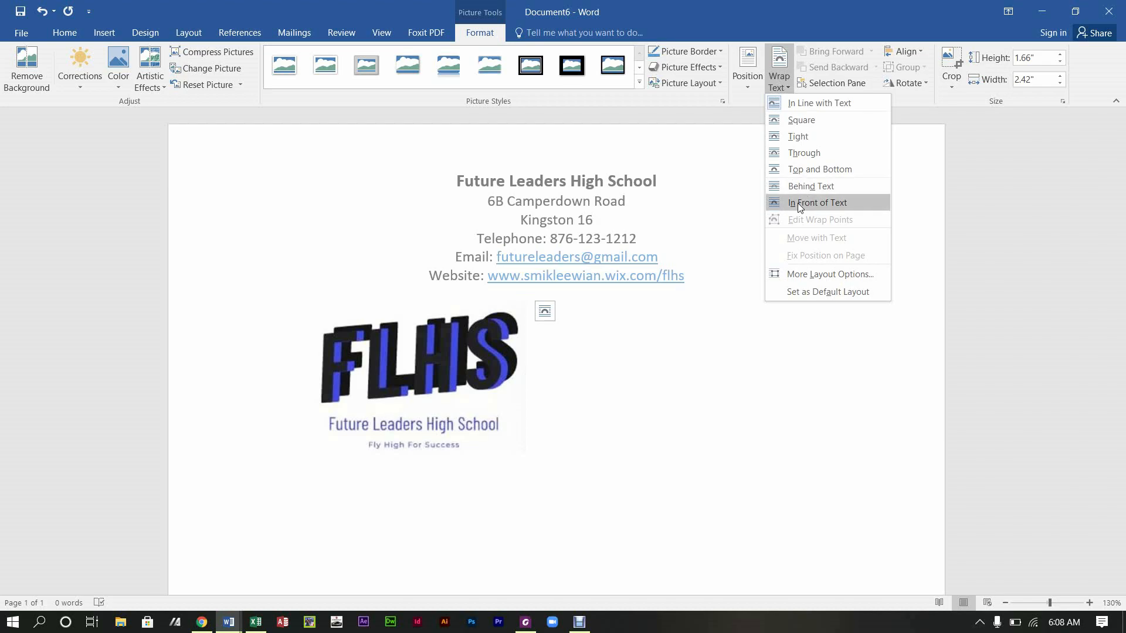
left_click(613, 330)
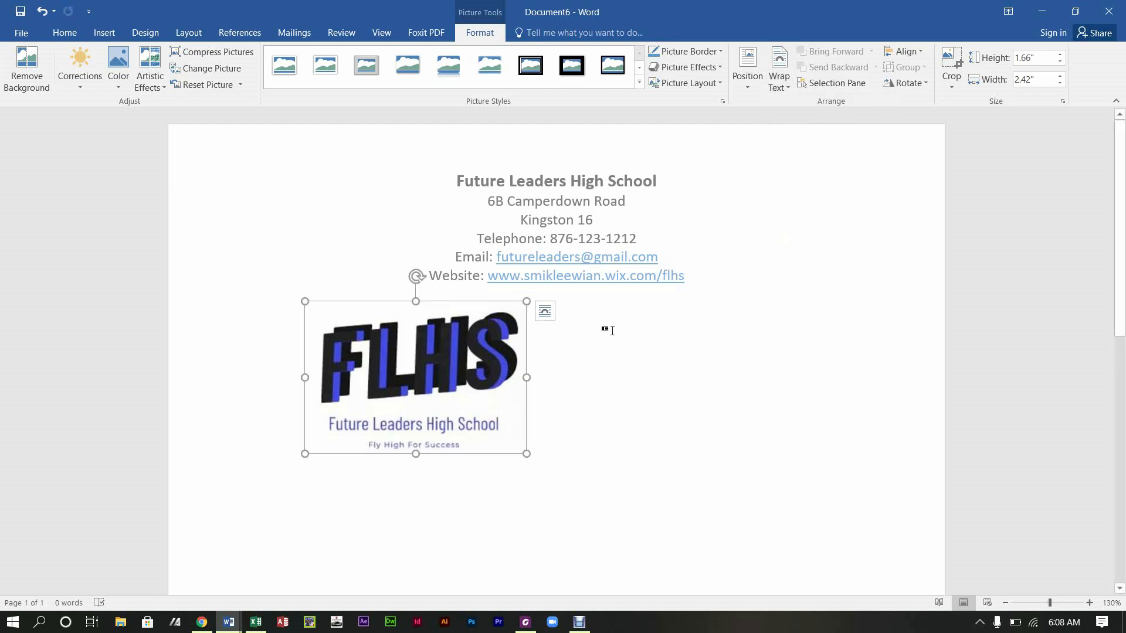
left_click(550, 313)
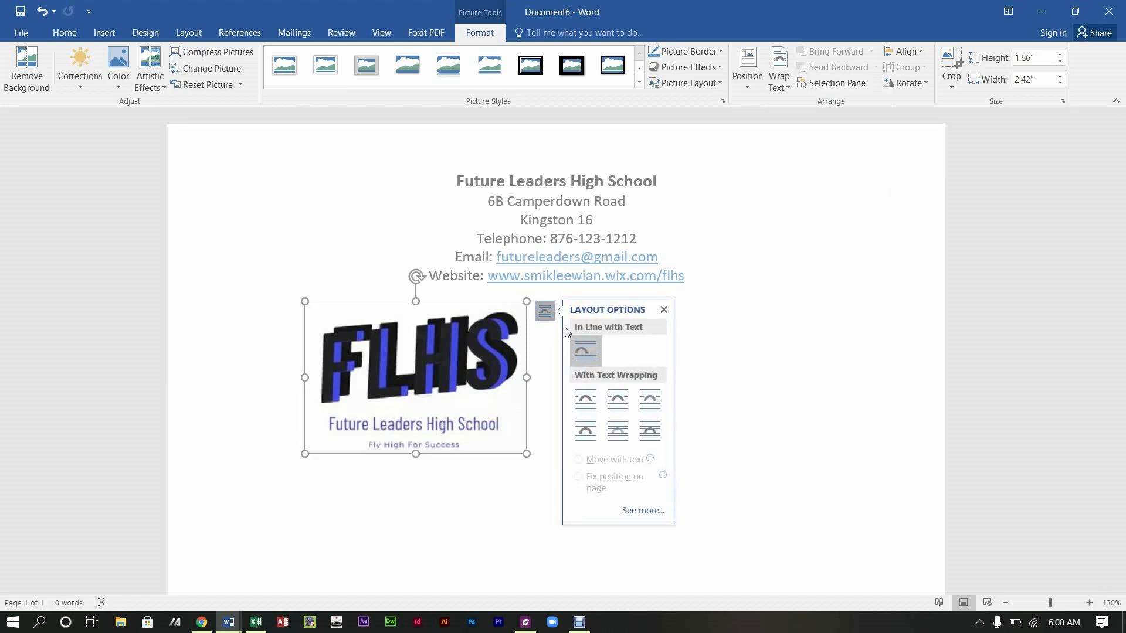
left_click(658, 431)
left_click(596, 369)
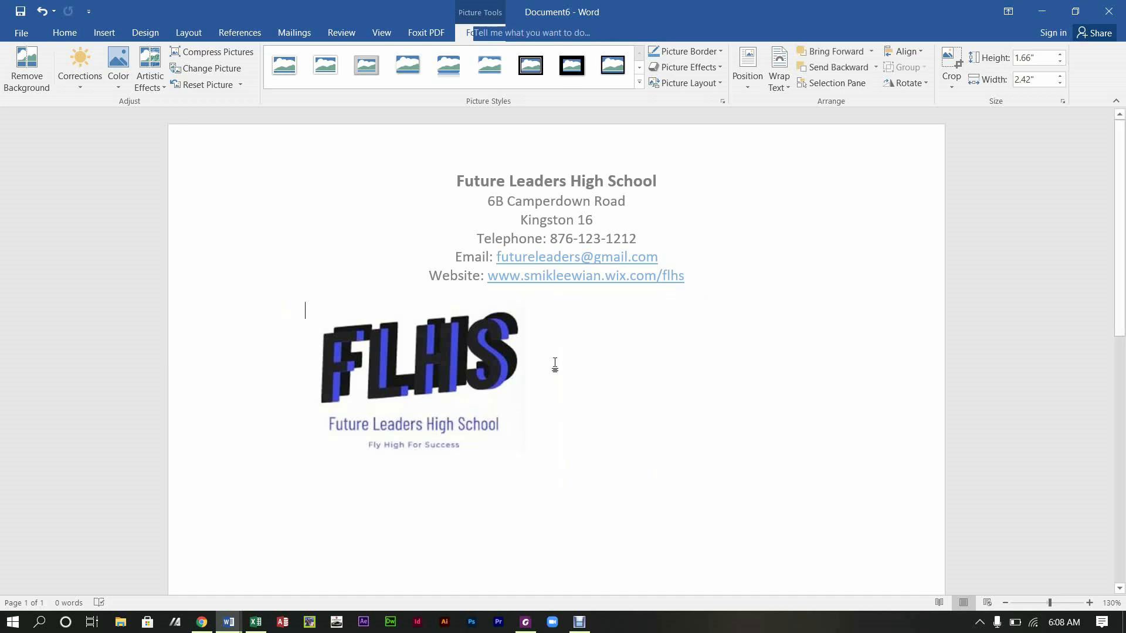
left_click(408, 362)
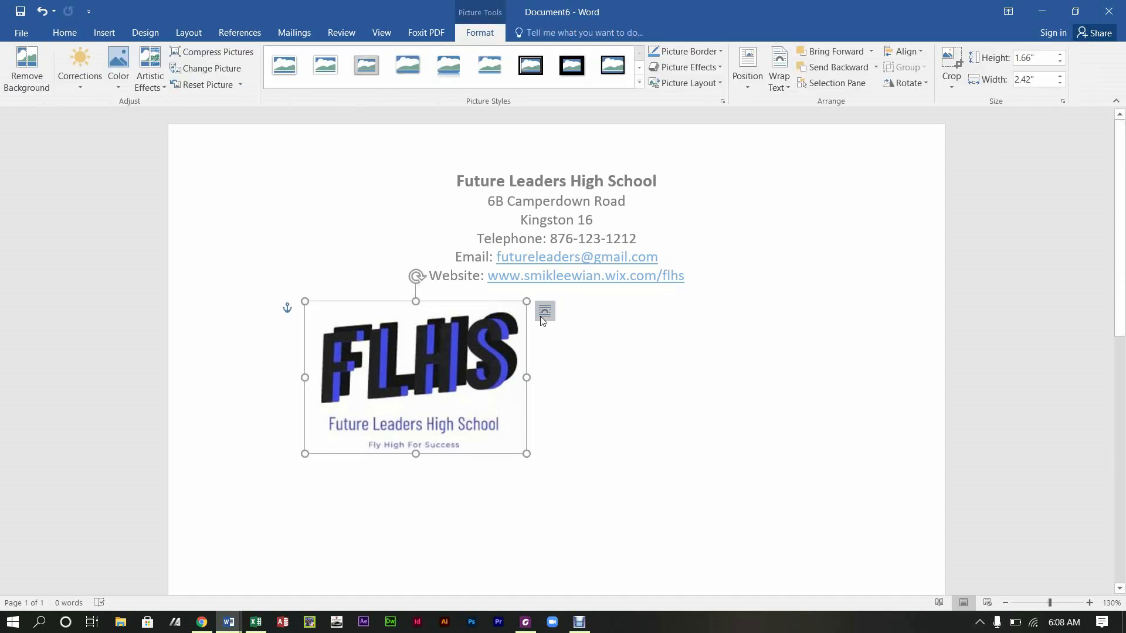
left_click(545, 312)
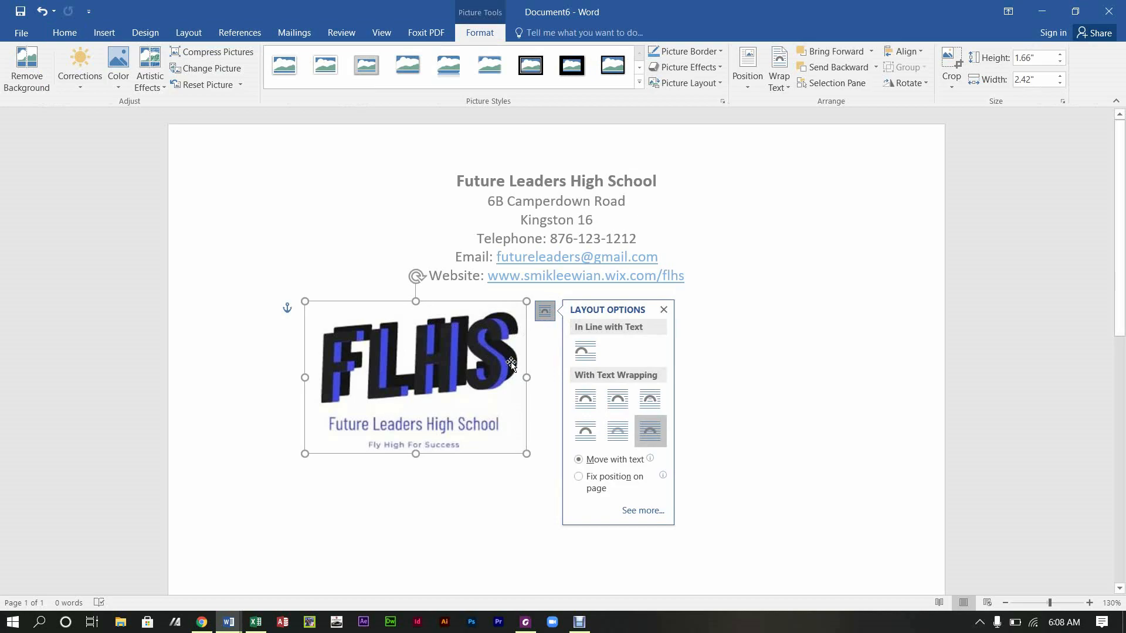
left_click(940, 448)
Step: Move the logo to the top right beside the header and shrink it to 1.36" by 1.99"
left_click(434, 437)
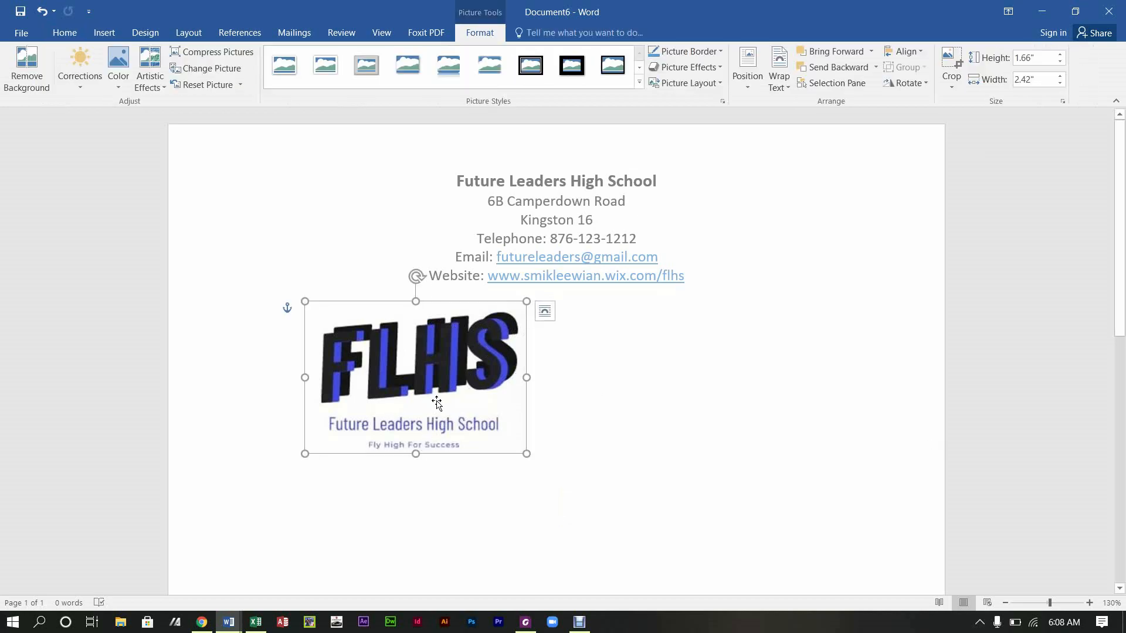
left_click_drag(473, 392, 840, 242)
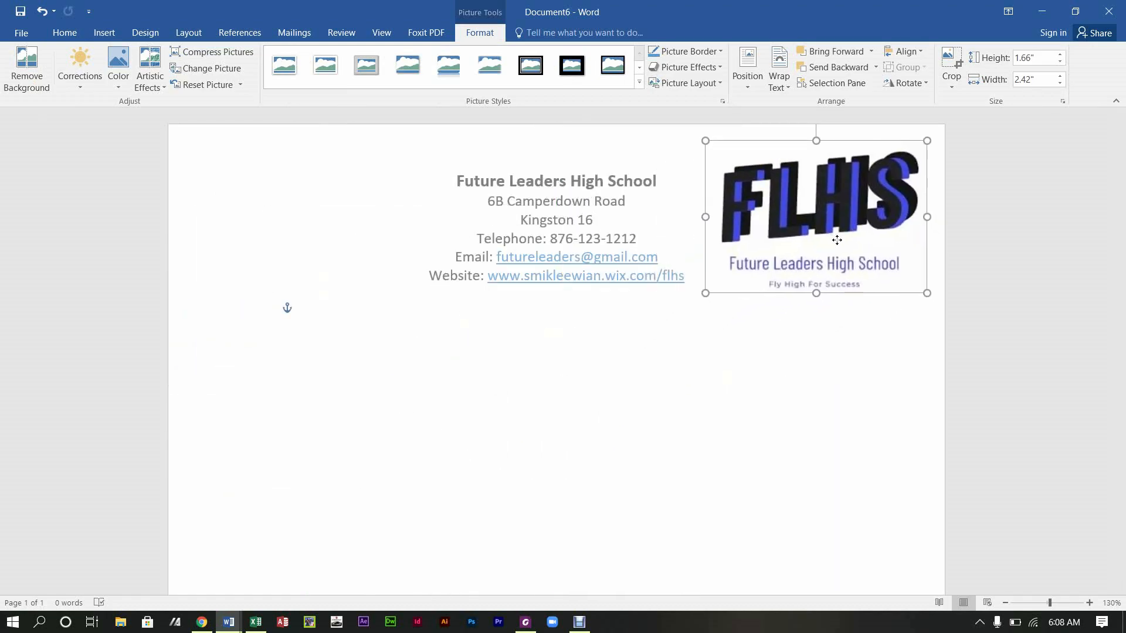
left_click(786, 399)
left_click(820, 254)
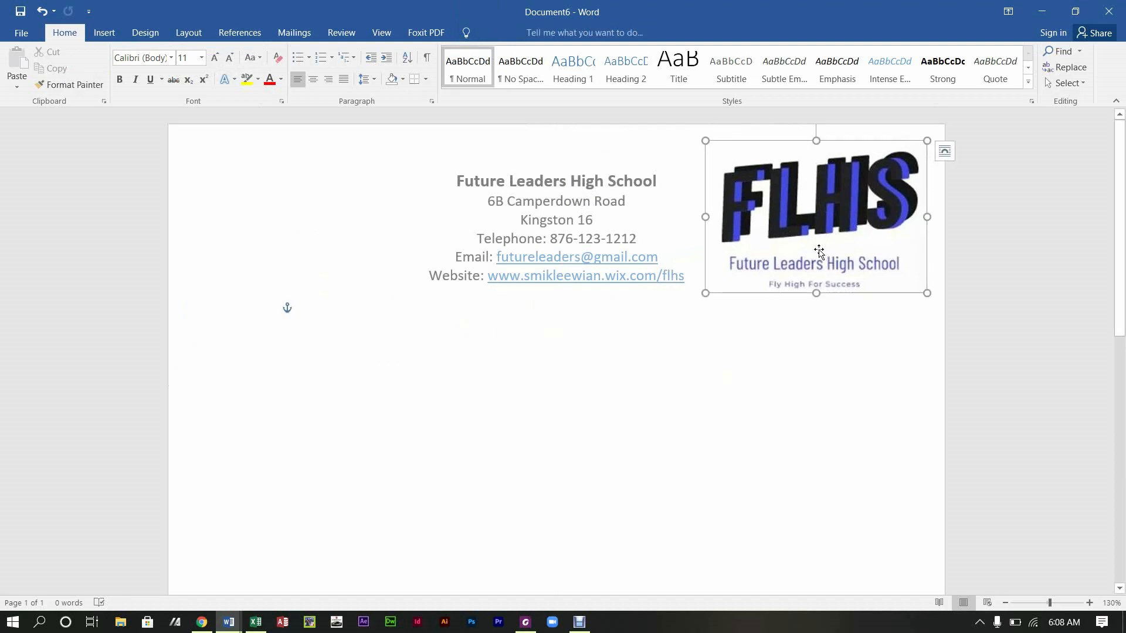
left_click_drag(925, 141, 886, 167)
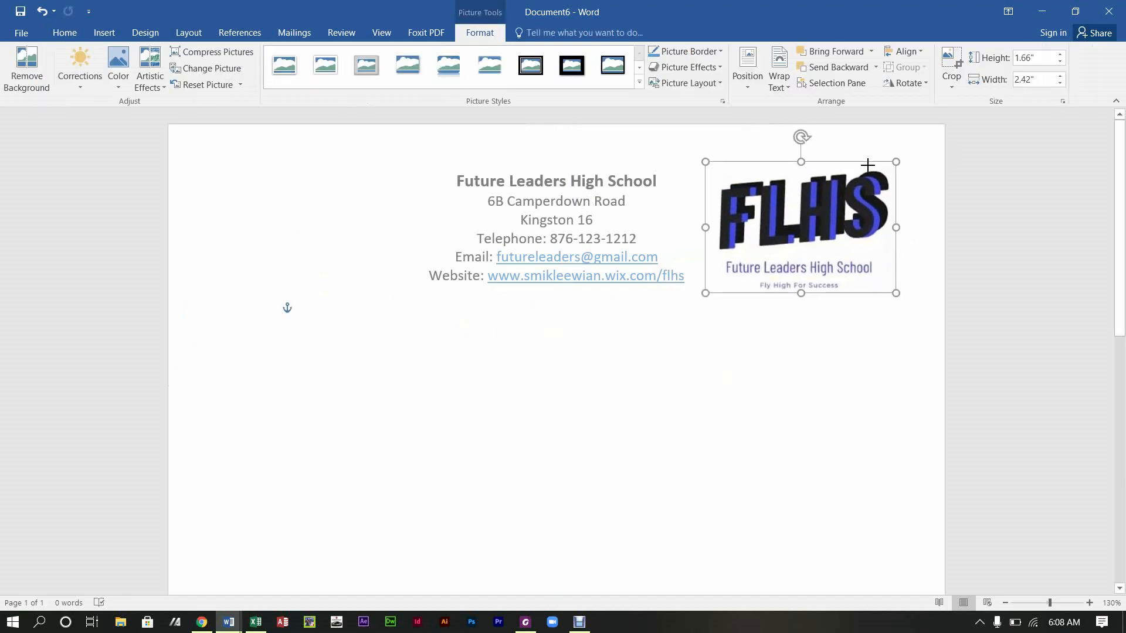
left_click_drag(830, 196, 829, 186)
left_click(751, 398)
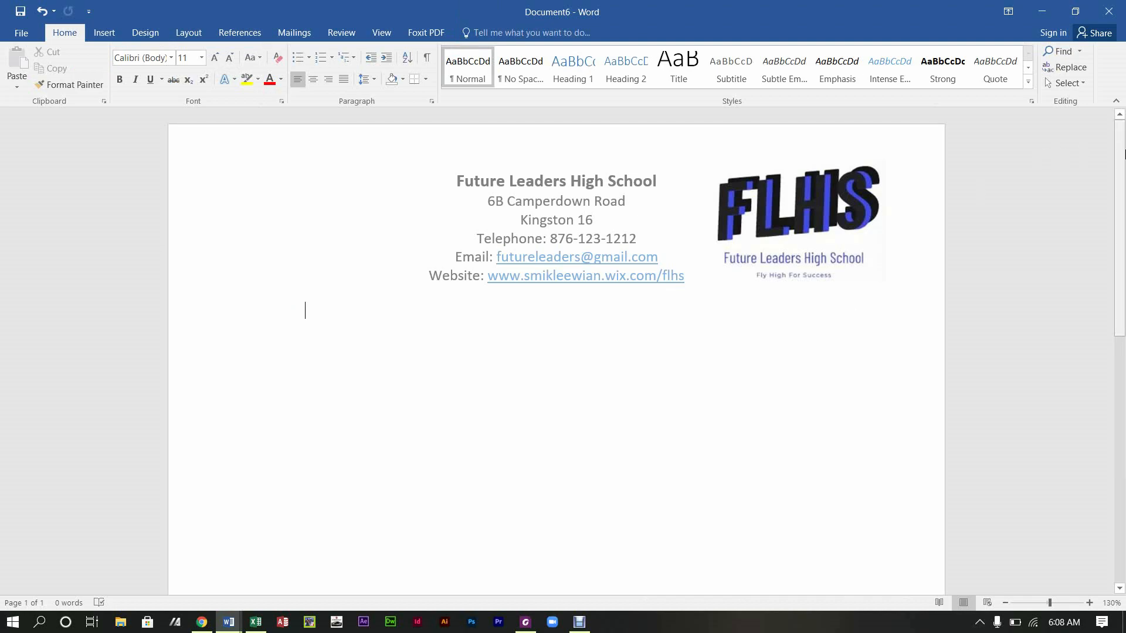
Step: Type 'Motto: Fly High For Success' into the page footer
scroll(303, 312, "down", 10)
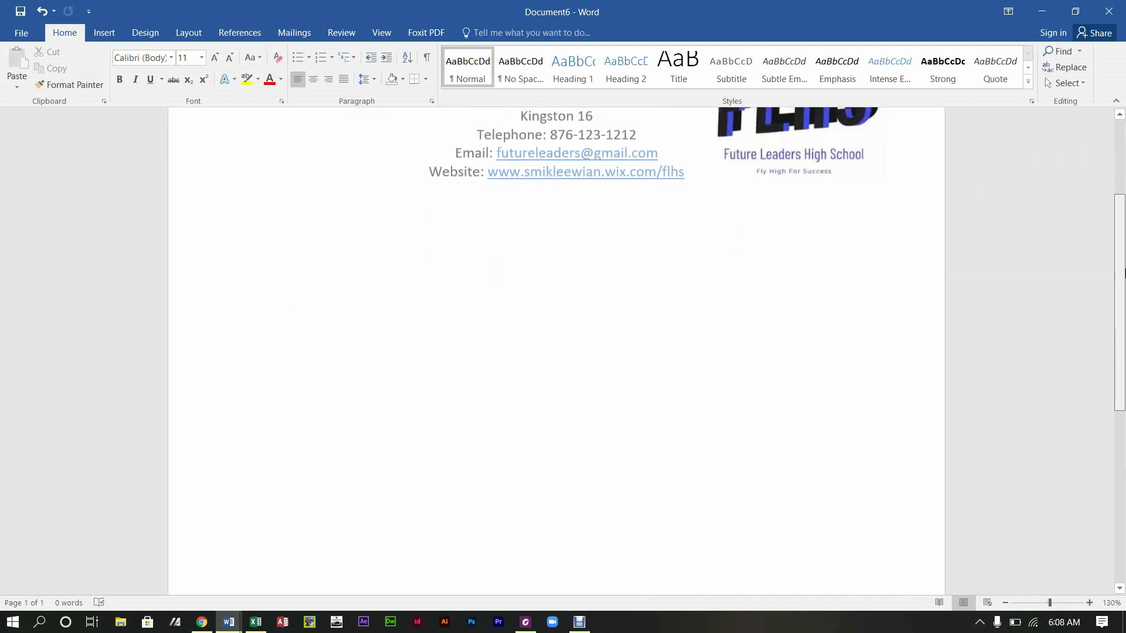
double_click(493, 541)
type("Motto:")
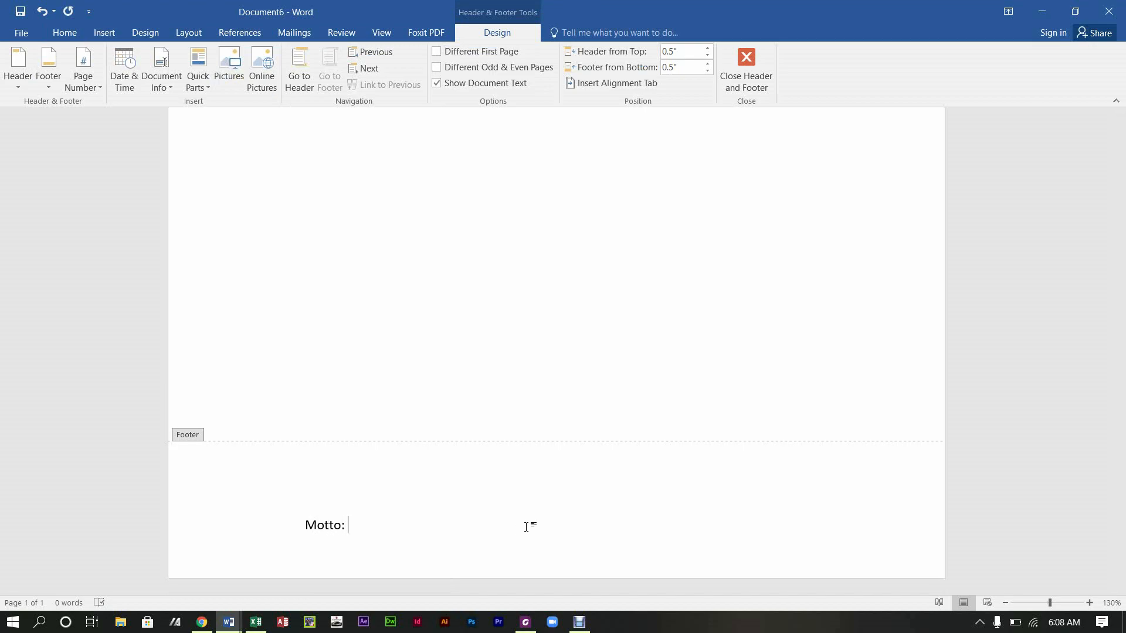
type(" Fly High For Success")
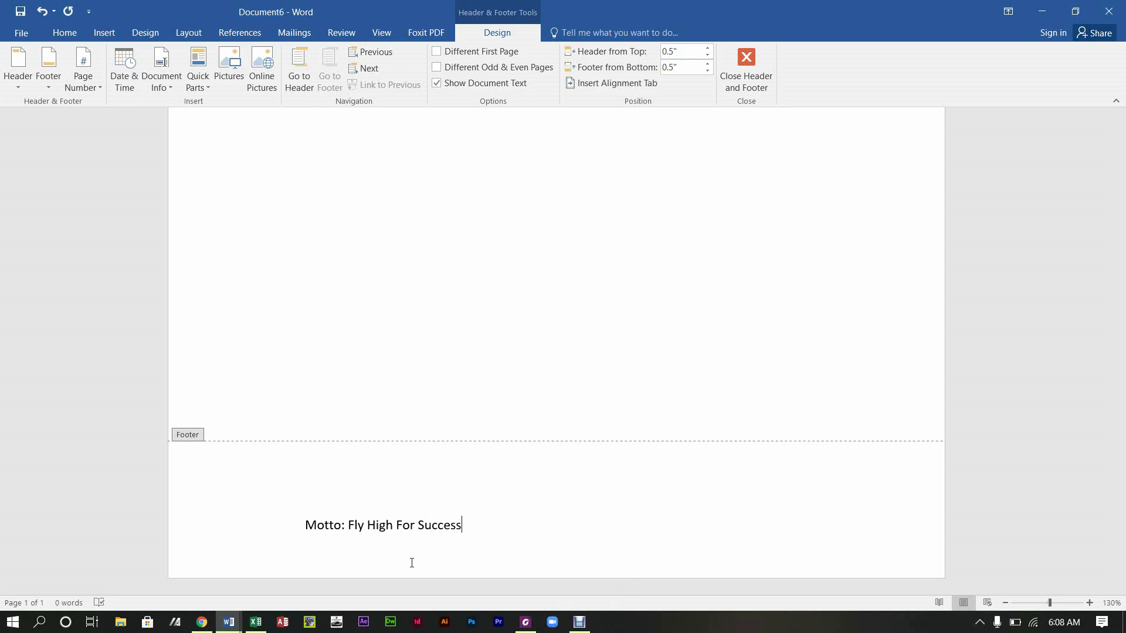
Step: Format the motto in Anyva Personal Use at 14 pt and centre it
left_click_drag(470, 526, 293, 535)
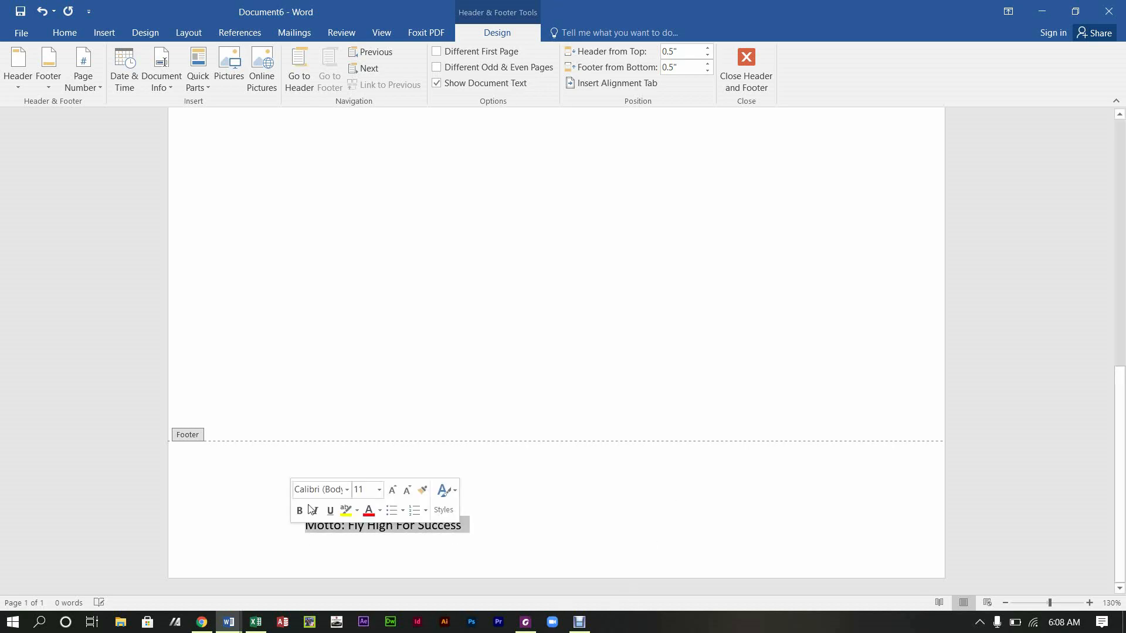
left_click(64, 32)
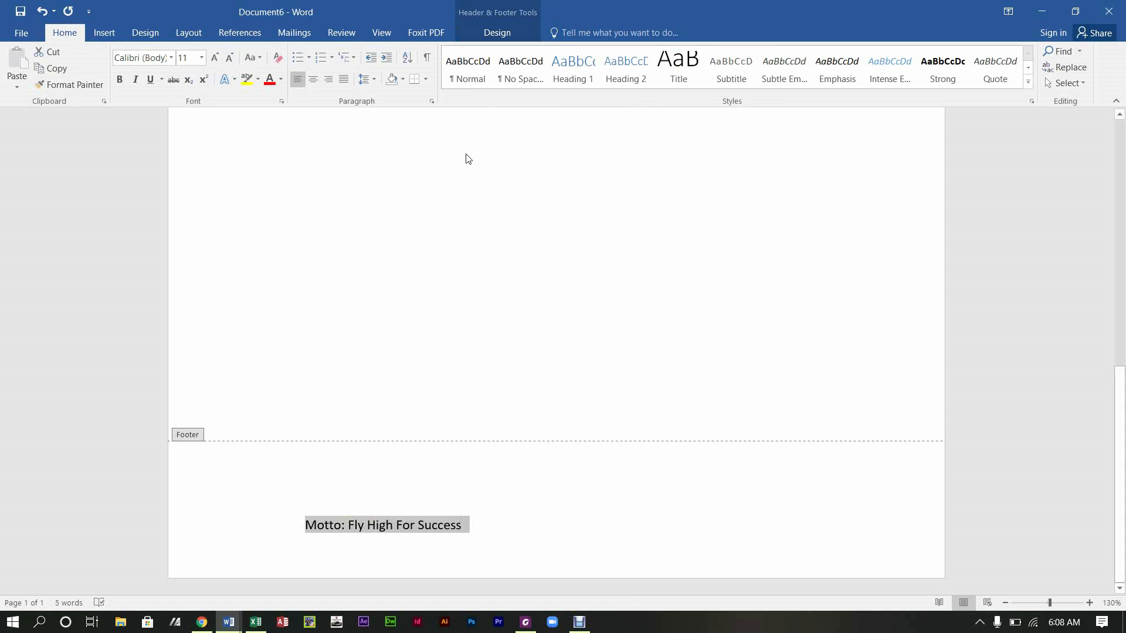
left_click(214, 58)
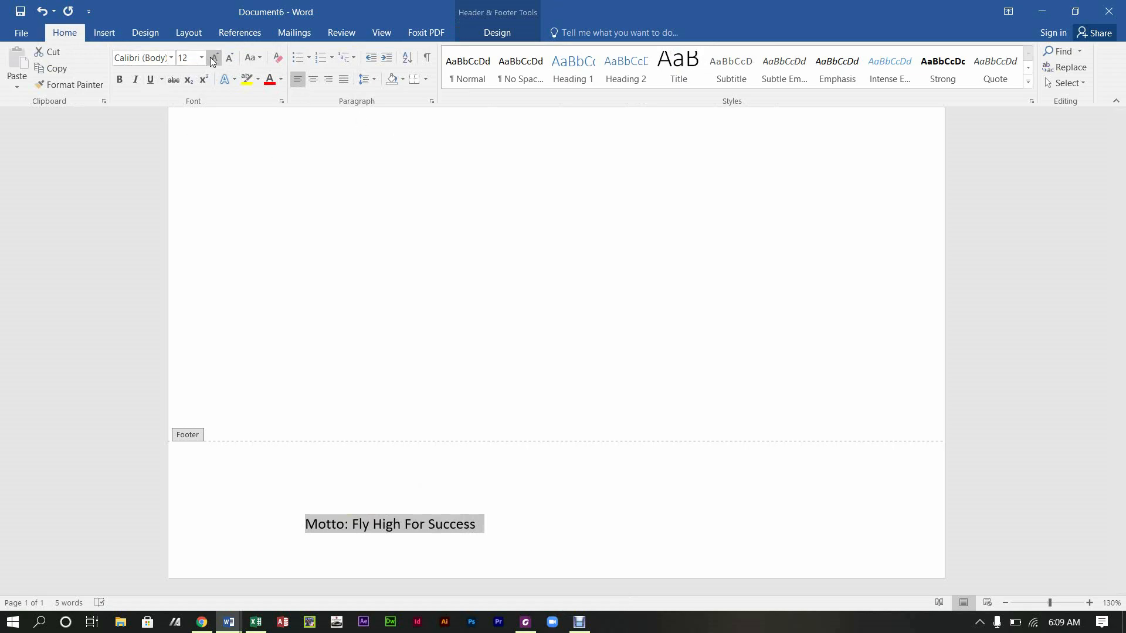
left_click(174, 61)
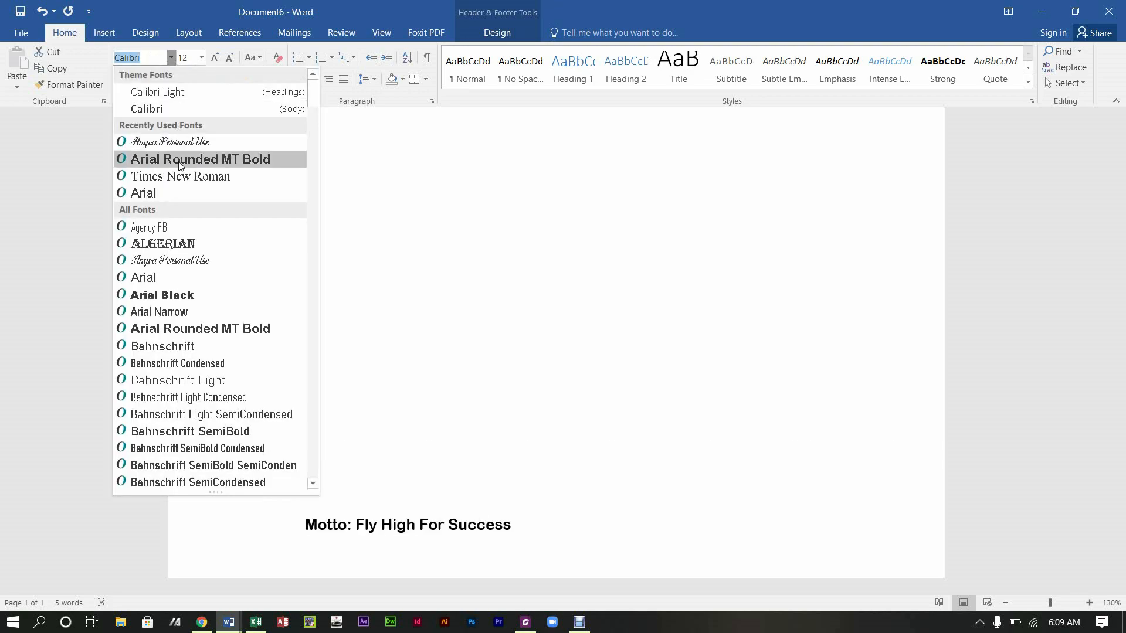
left_click(190, 145)
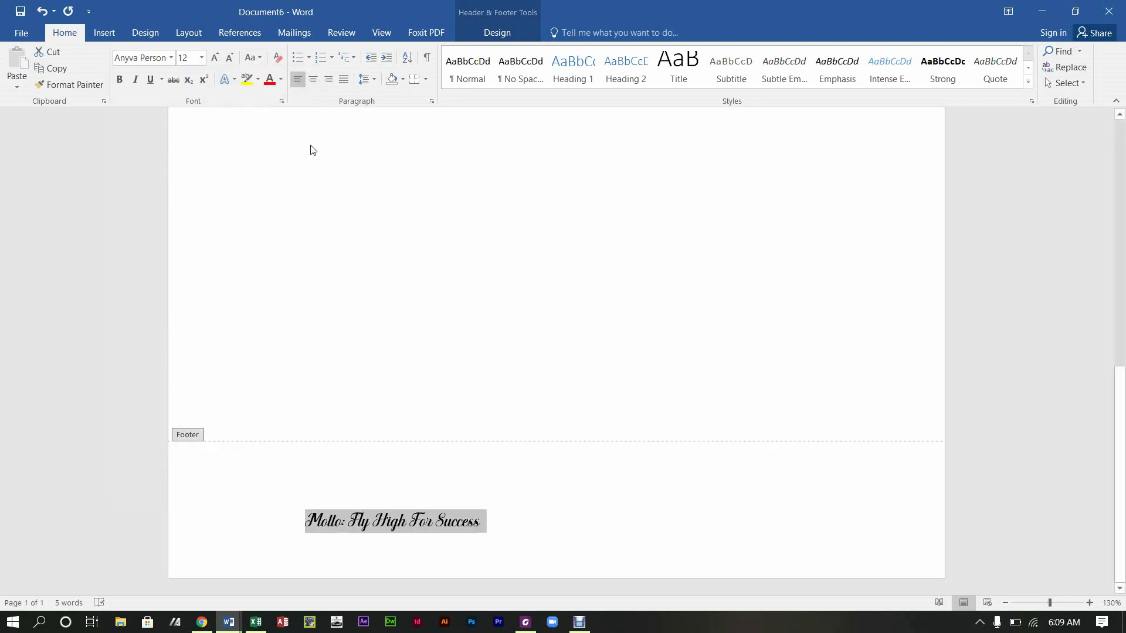
left_click(212, 59)
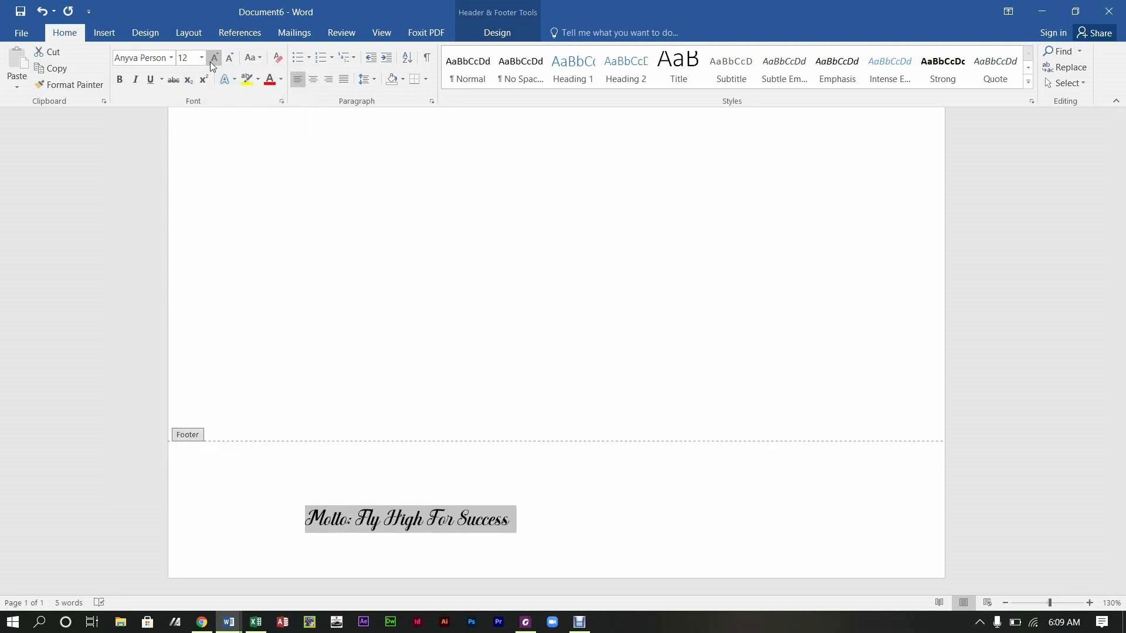
left_click(312, 80)
left_click(652, 516)
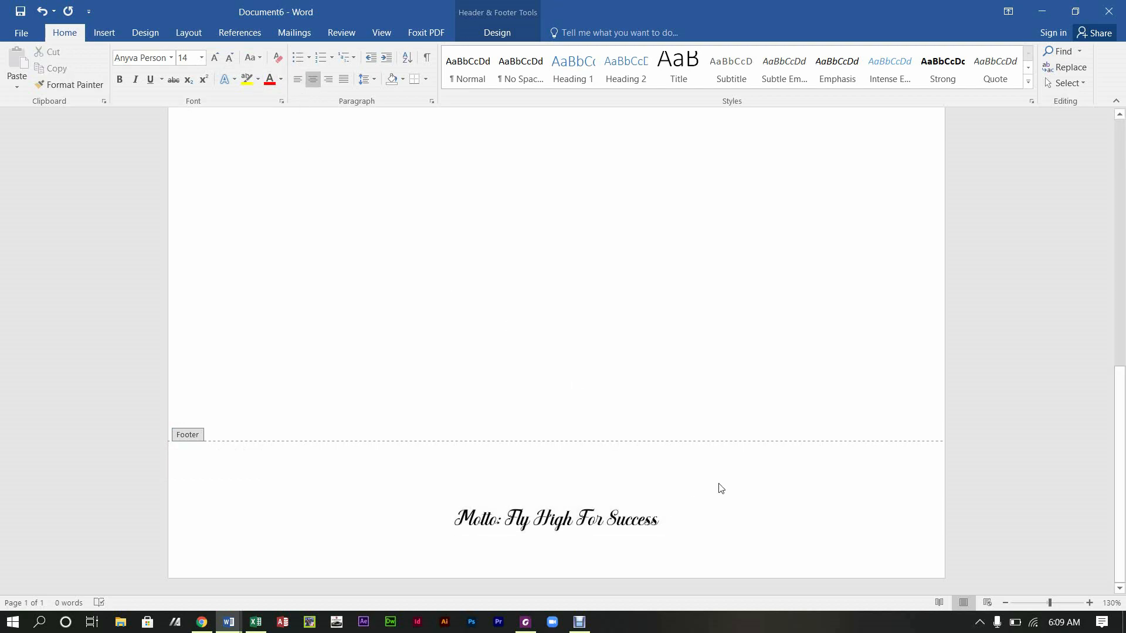
left_click_drag(1121, 441, 1121, 195)
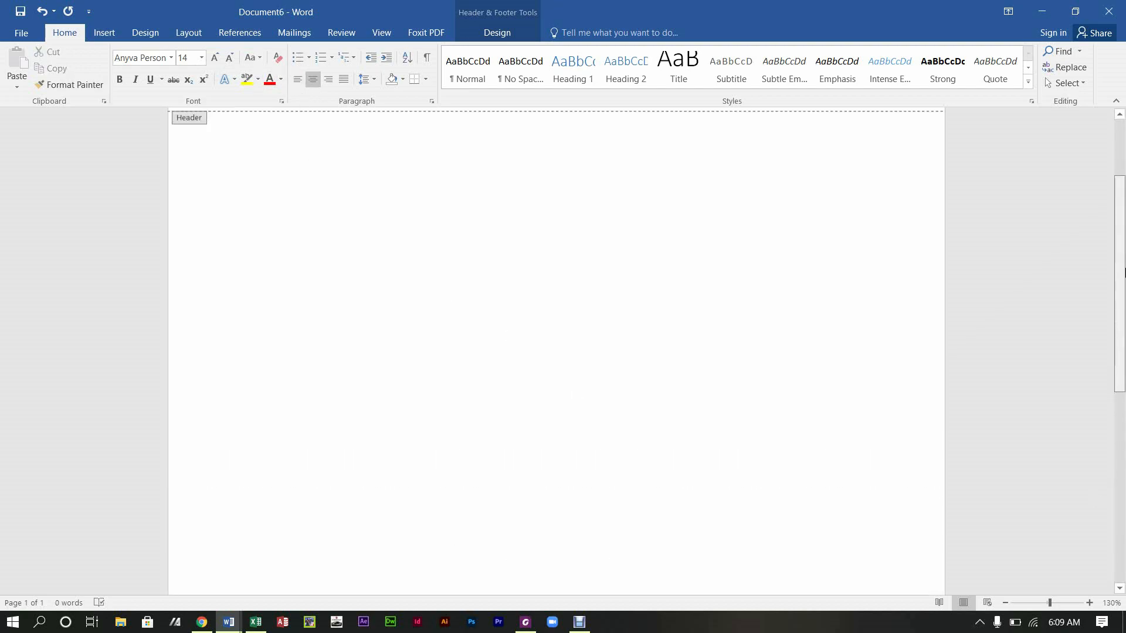
left_click(1005, 603)
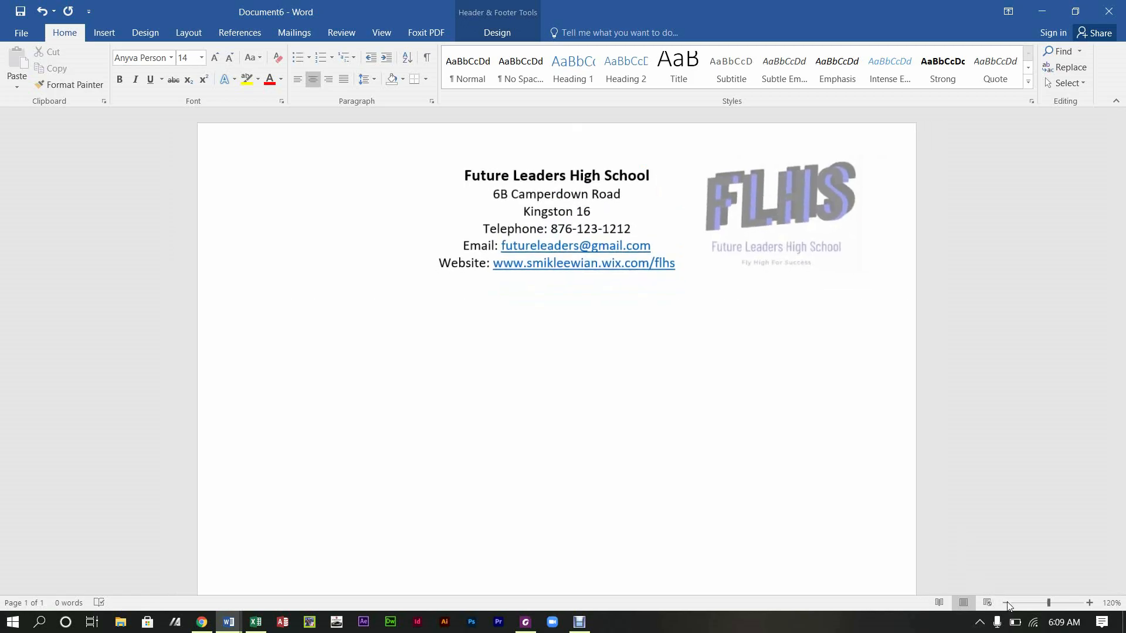
left_click(1005, 603)
left_click(1006, 602)
scroll(1121, 405, "down", 5)
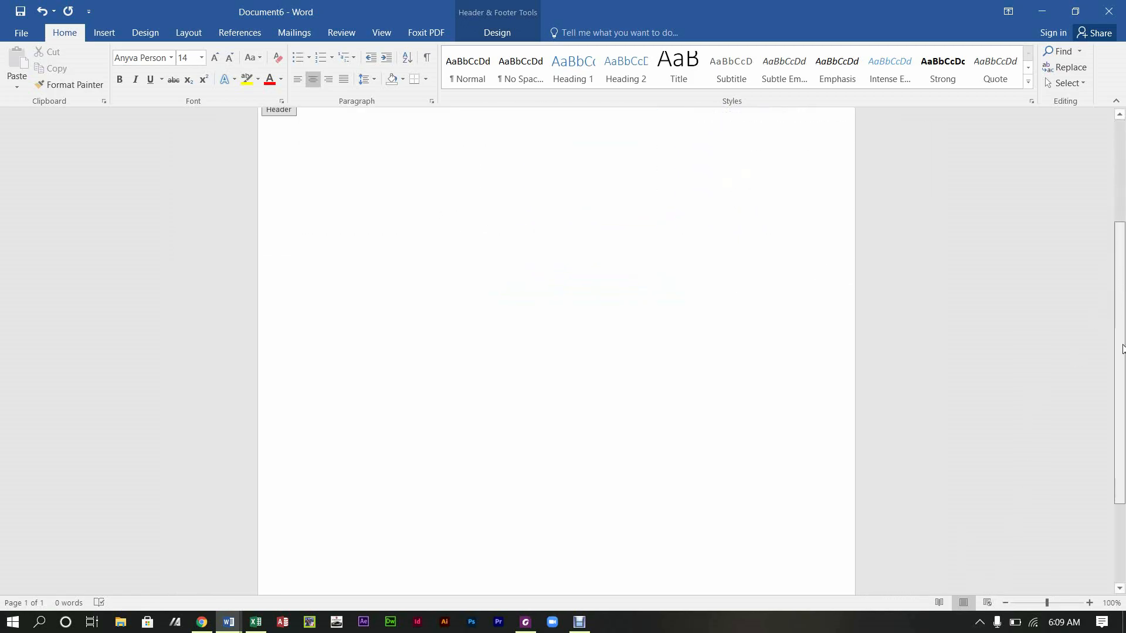
left_click_drag(1125, 416, 1085, 477)
left_click_drag(1124, 446, 1125, 185)
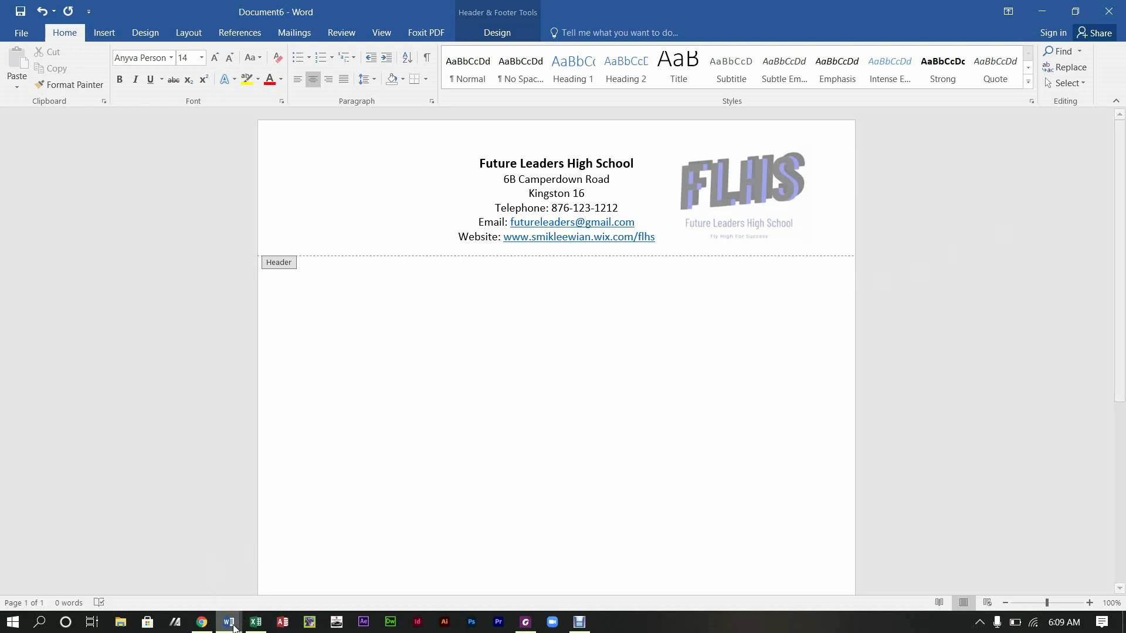
mouse_move(229, 622)
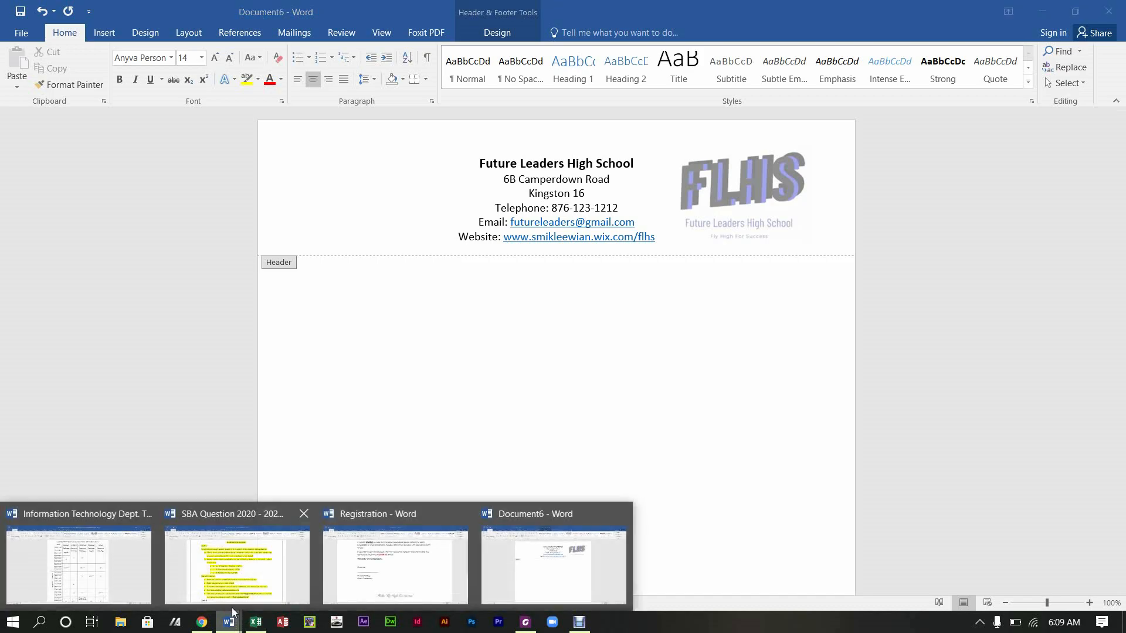
left_click(235, 572)
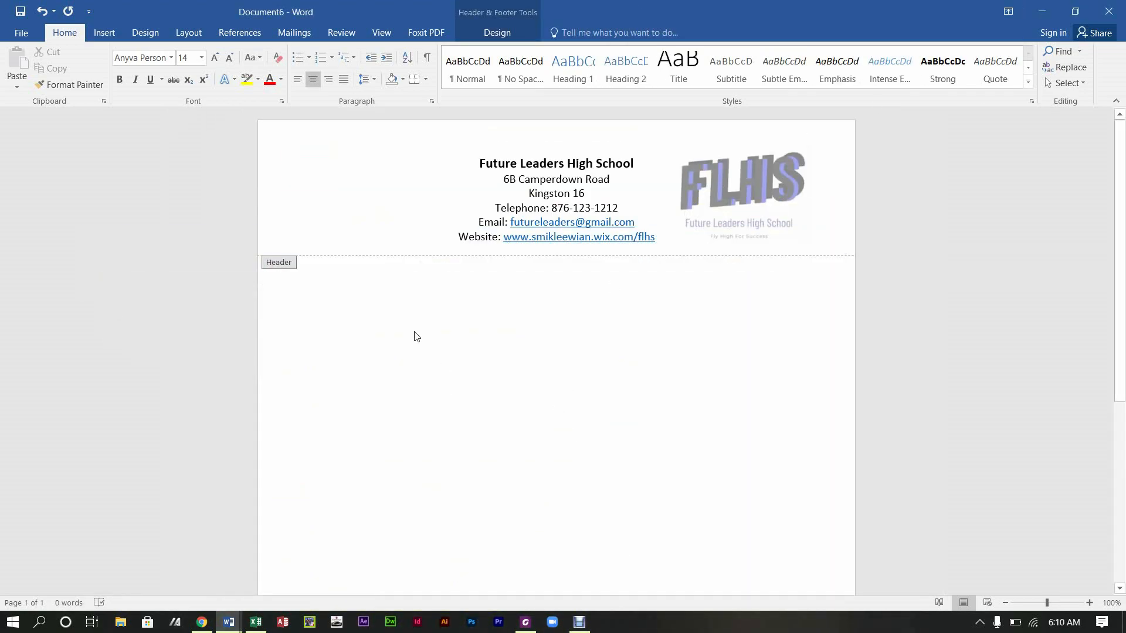
double_click(354, 315)
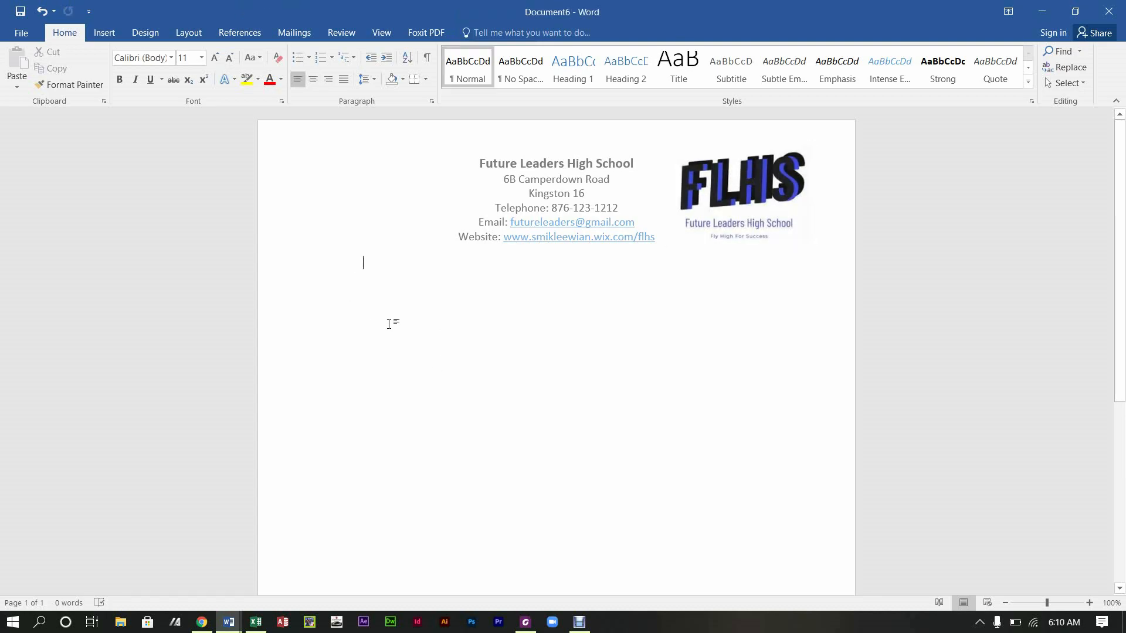
Step: Type the date September 30, 2020 on a new line below the header
key("Return")
type("Sepye")
key("BackSpace")
key("BackSpace")
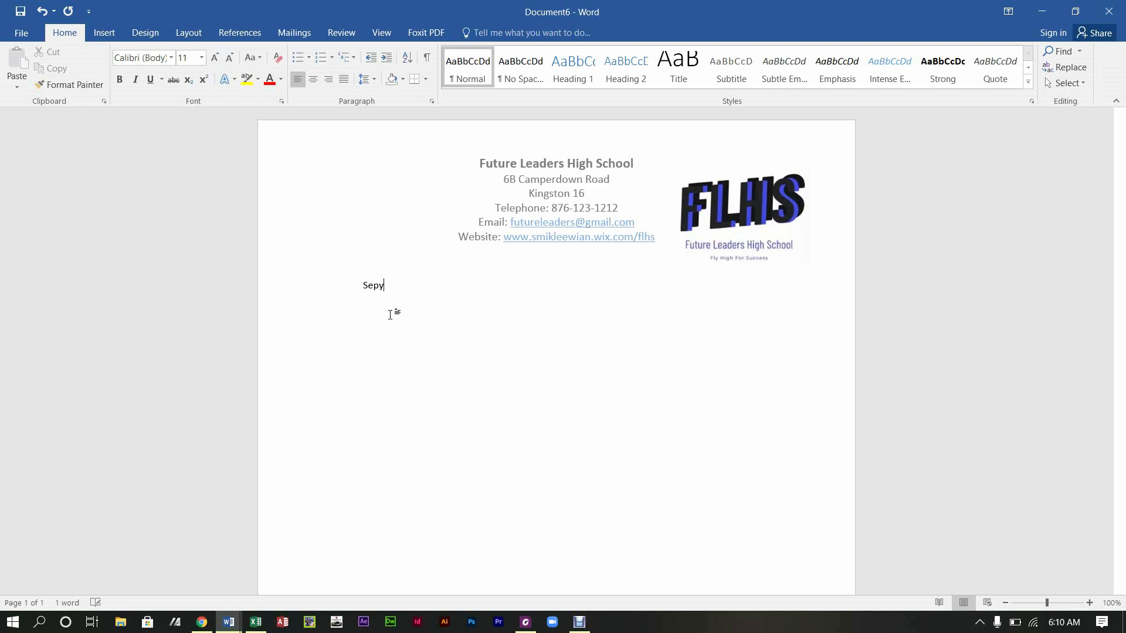
type("tmer")
key("BackSpace")
key("BackSpace")
type("em")
type("30, 2020")
key("Return")
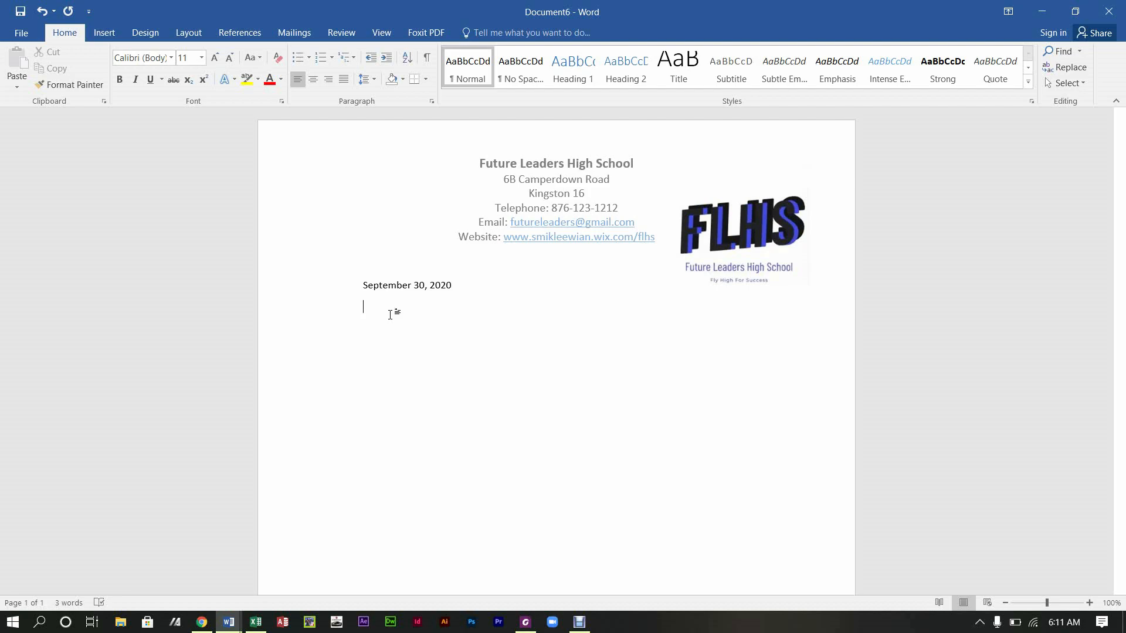
key("BackSpace")
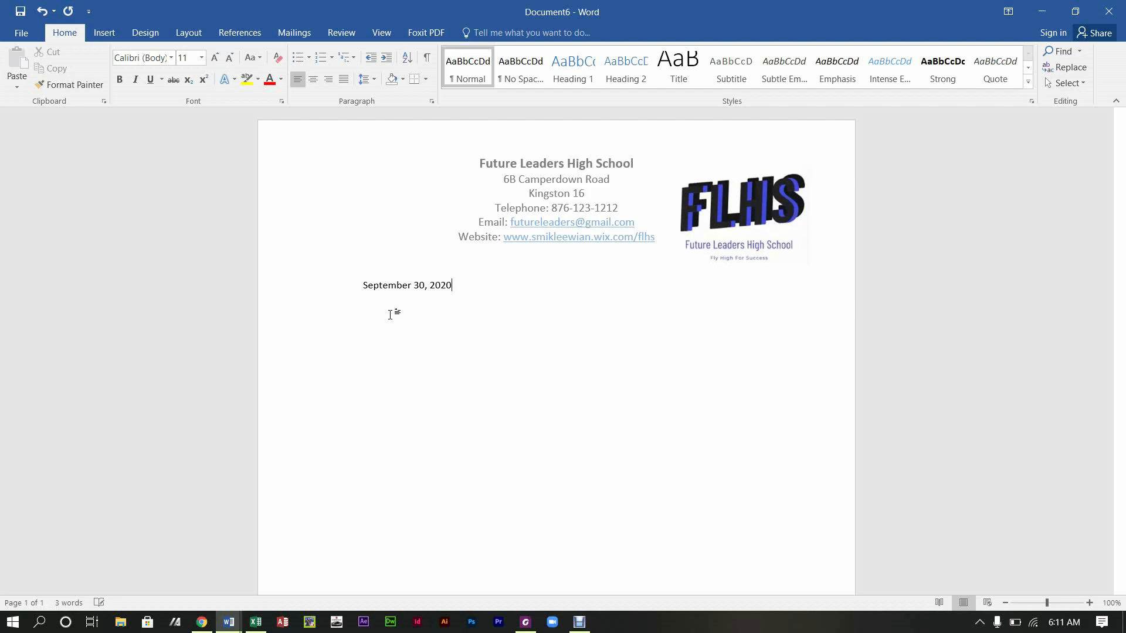
key("BackSpace")
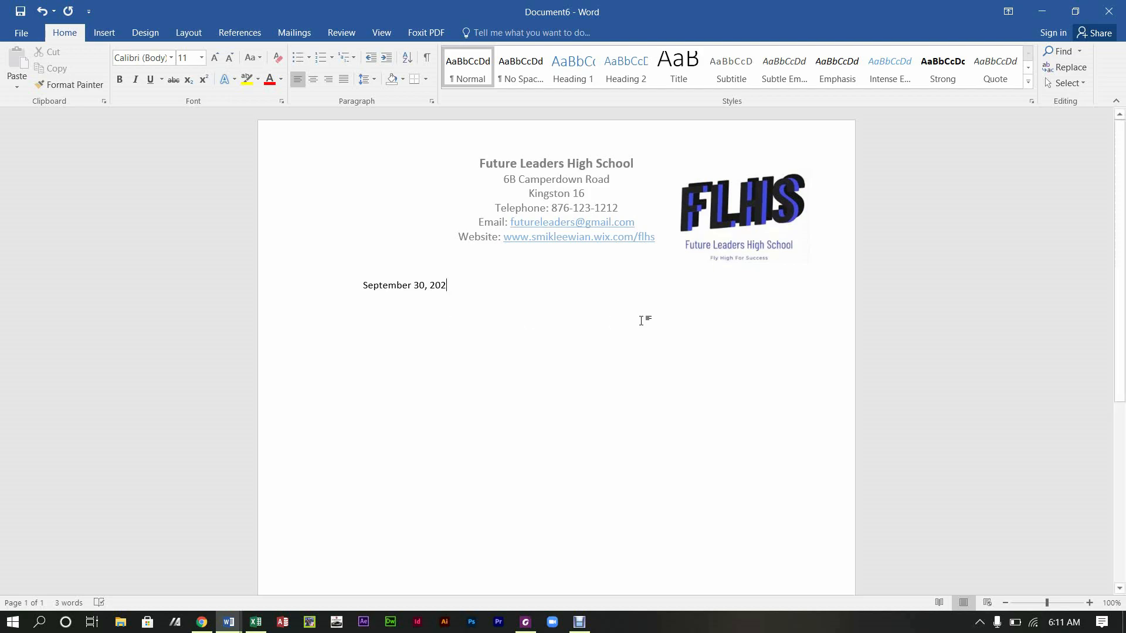
Step: Nudge the FLHS logo slightly higher beside the header and restore the year's last digit
double_click(662, 390)
left_click(746, 226)
left_click_drag(746, 225, 747, 199)
left_click(469, 309)
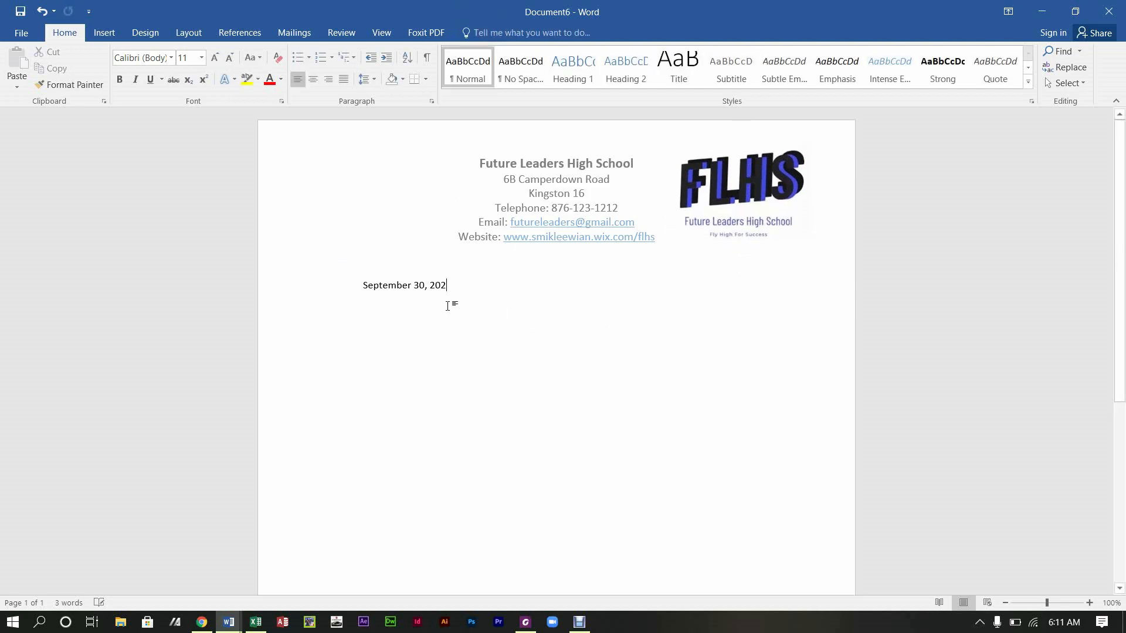
type("0")
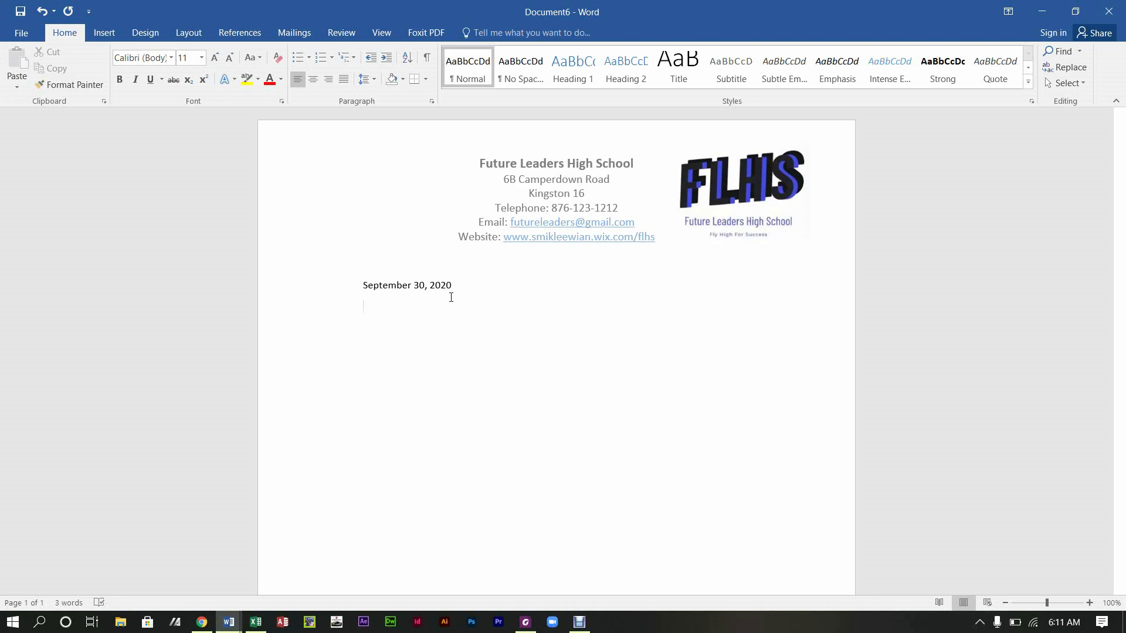
Step: Type the opening line 'You are being ask to visit the Exam Coordinator'
type("You are being ask to vit")
key("BackSpace")
key("BackSpace")
key("BackSpace")
type("isit the ")
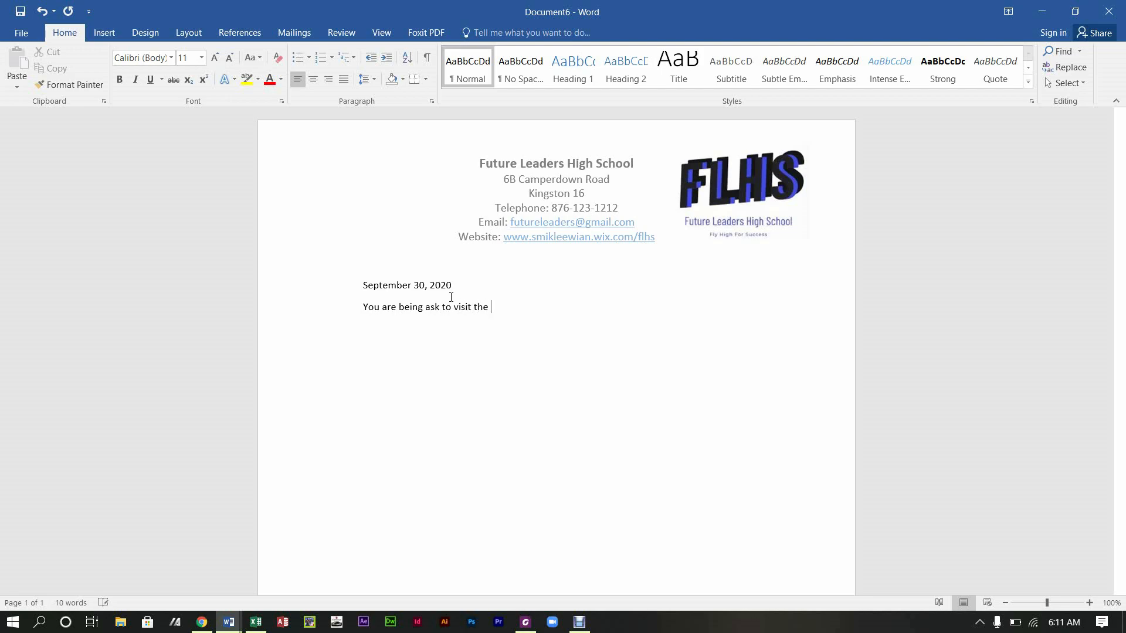
type("Exam Coordinator")
left_click(579, 622)
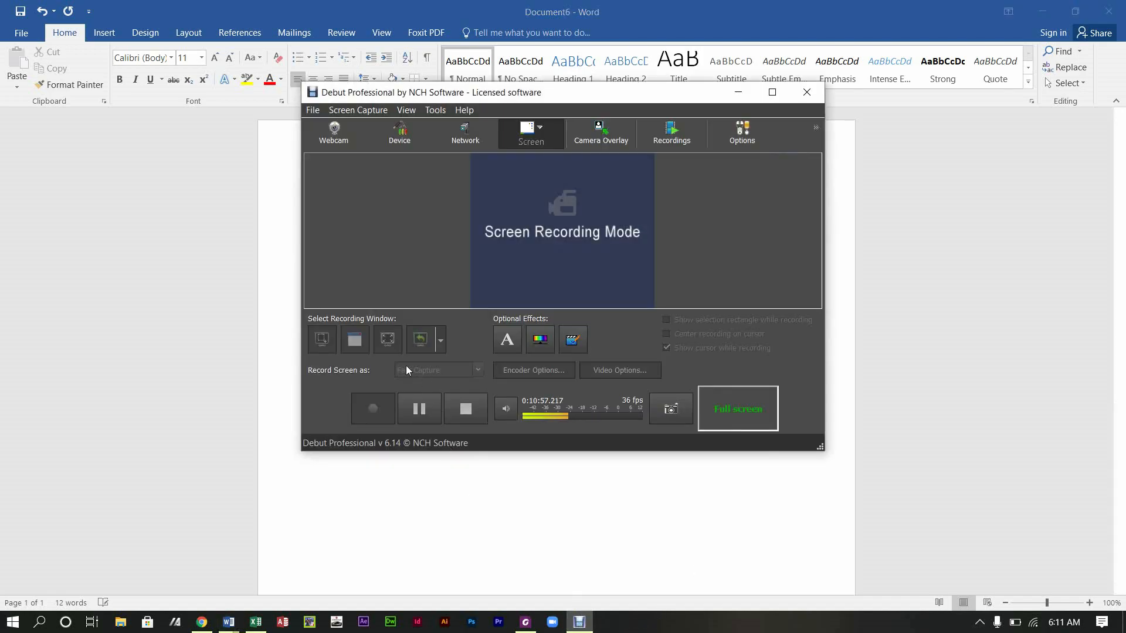
left_click(407, 399)
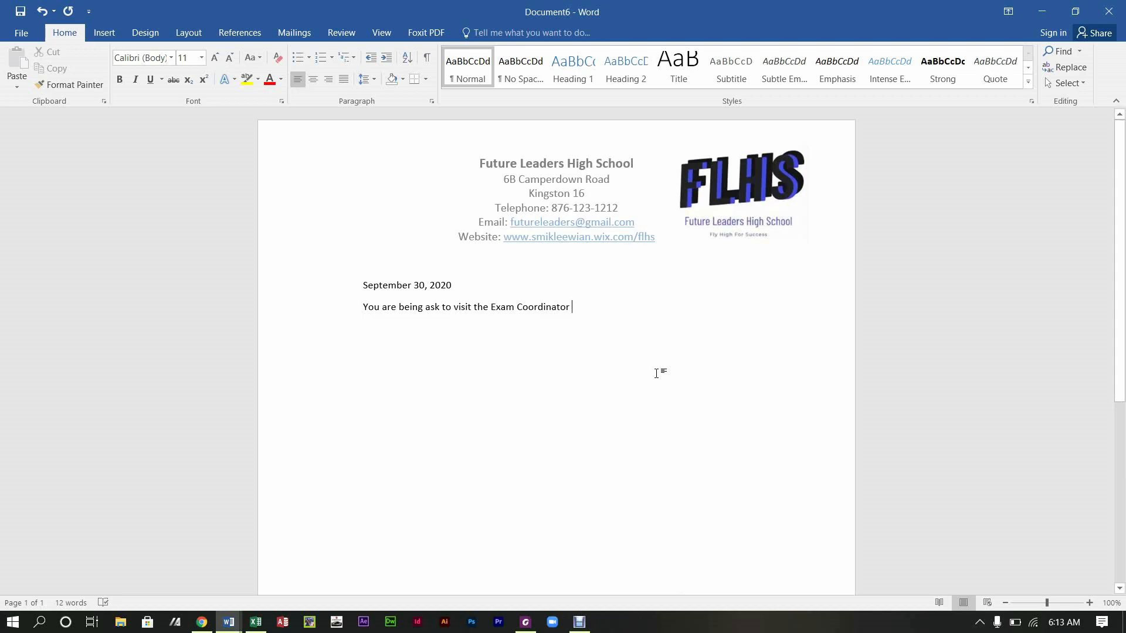
Step: Finish the paragraph asking the reader to verify personal information 'as follows:', correcting 'Ms' to 'Ms.'
type(", M")
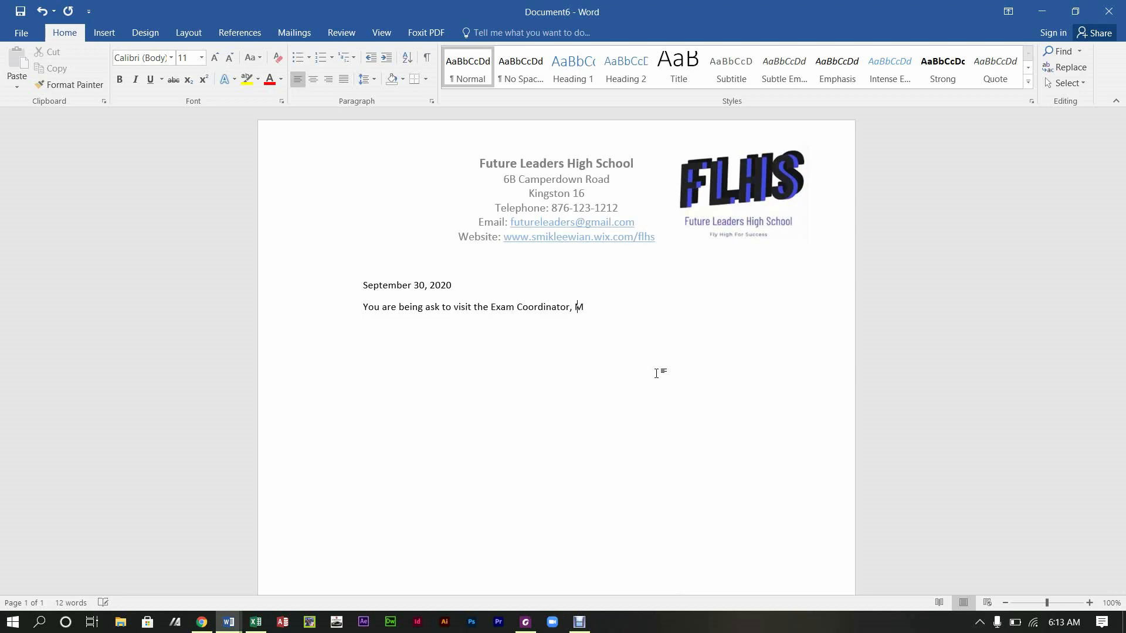
type("s Lynch")
type(", in")
type(" order ")
type("to veri")
type("fy")
type(" y")
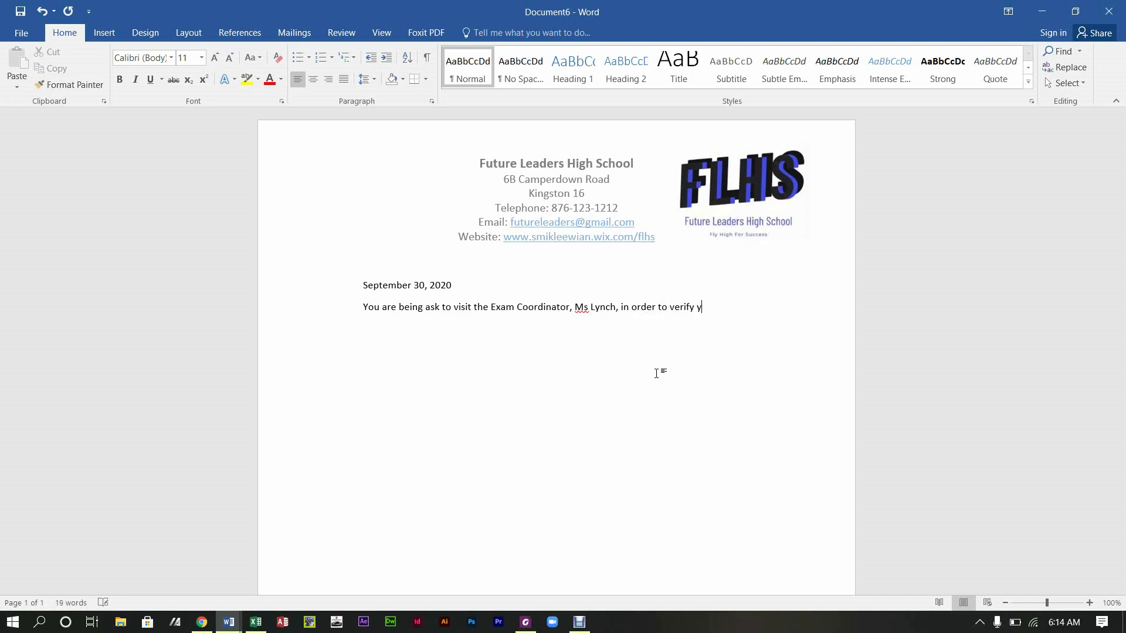
type("our persoan")
key("BackSpace")
key("BackSpace")
type("nal information. The informa")
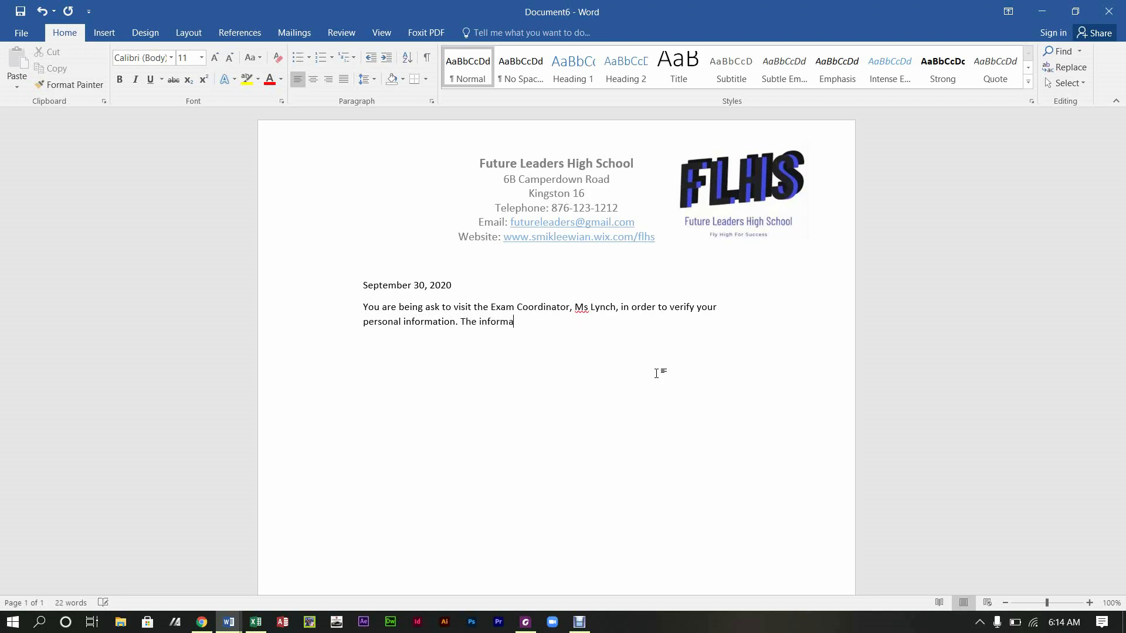
type("tion that we have for you is as follows")
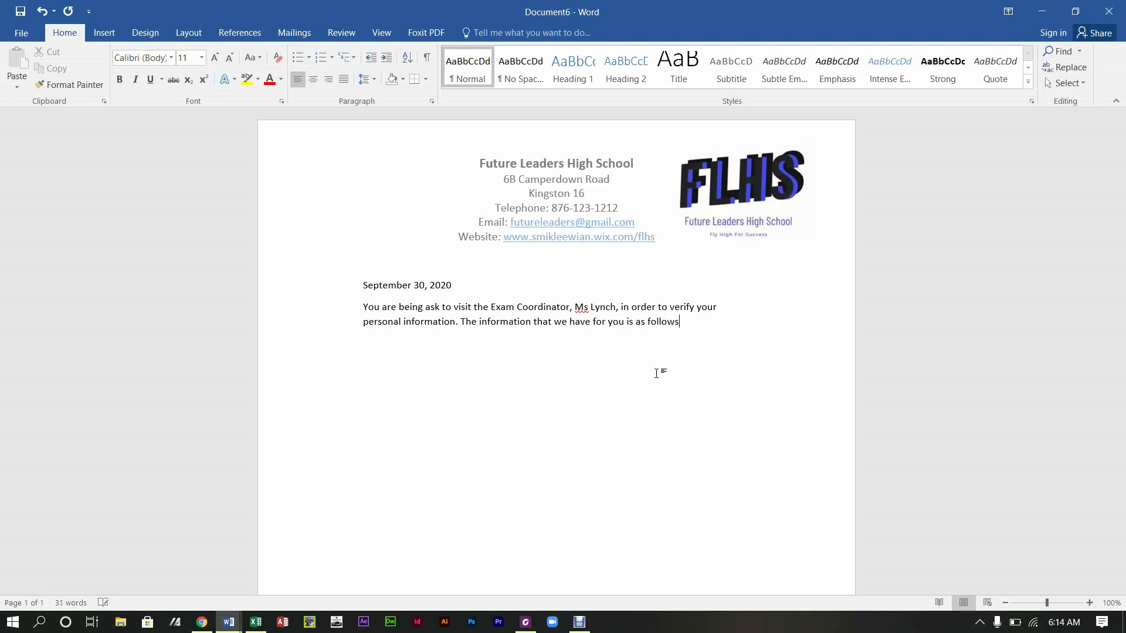
type(":")
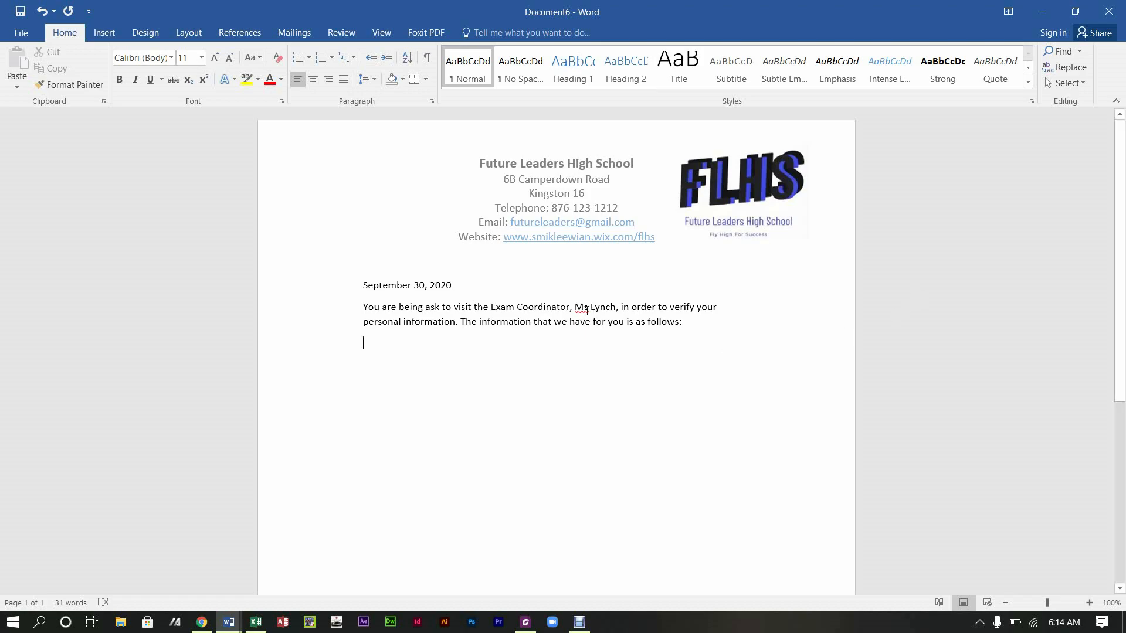
right_click(587, 311)
left_click(595, 322)
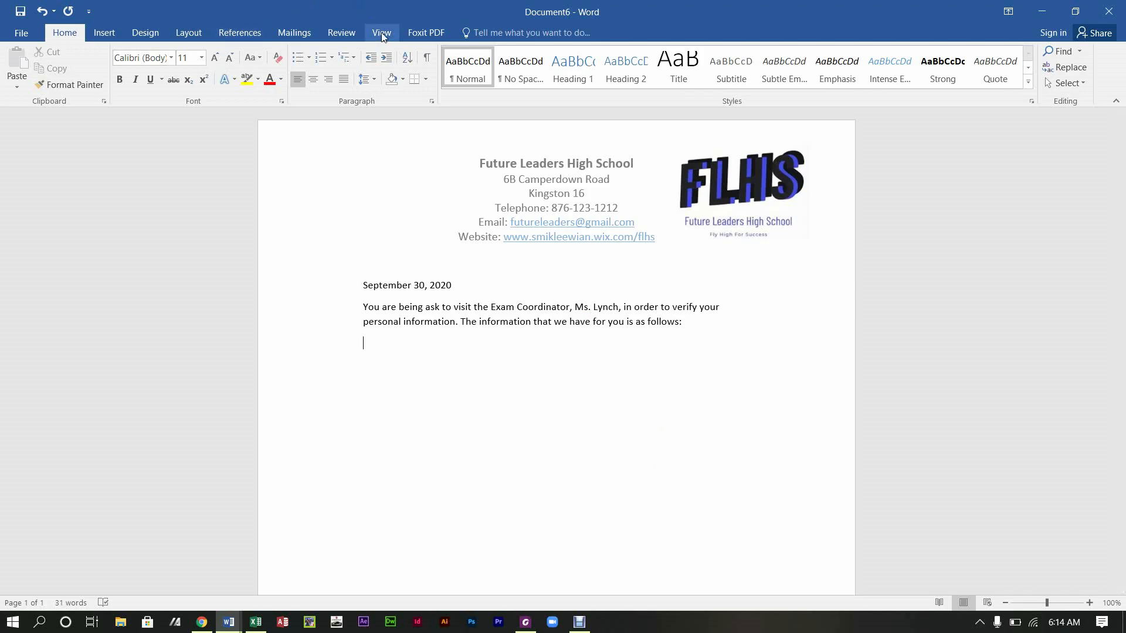
Step: Run the Step-by-Step Mail Merge Wizard for Letters with the current document, up to recipient selection
left_click(294, 38)
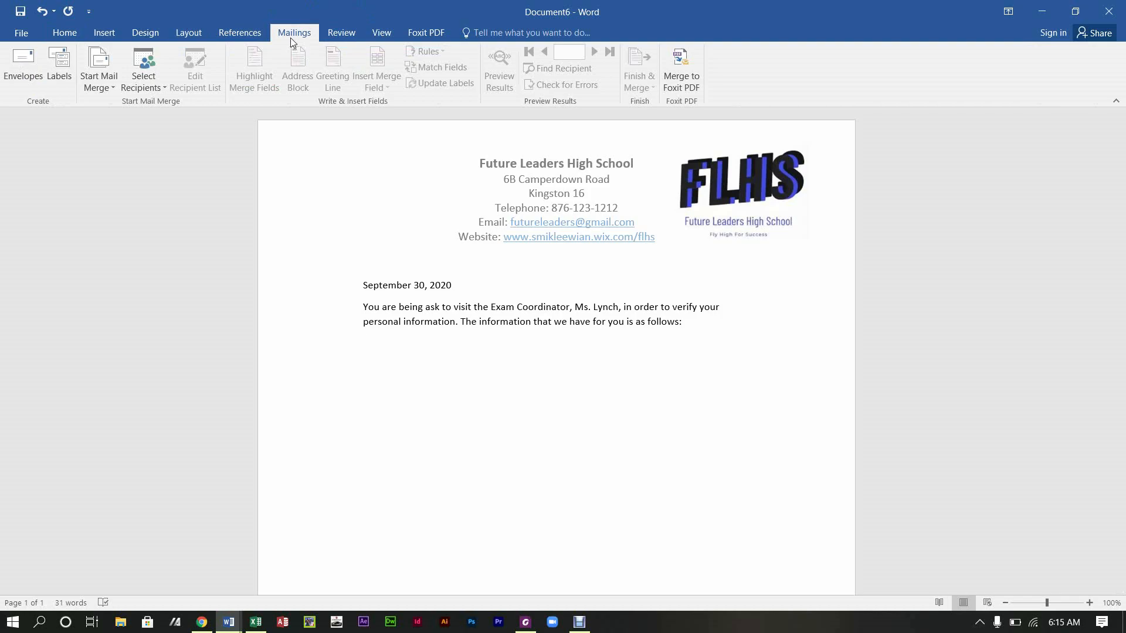
left_click(102, 93)
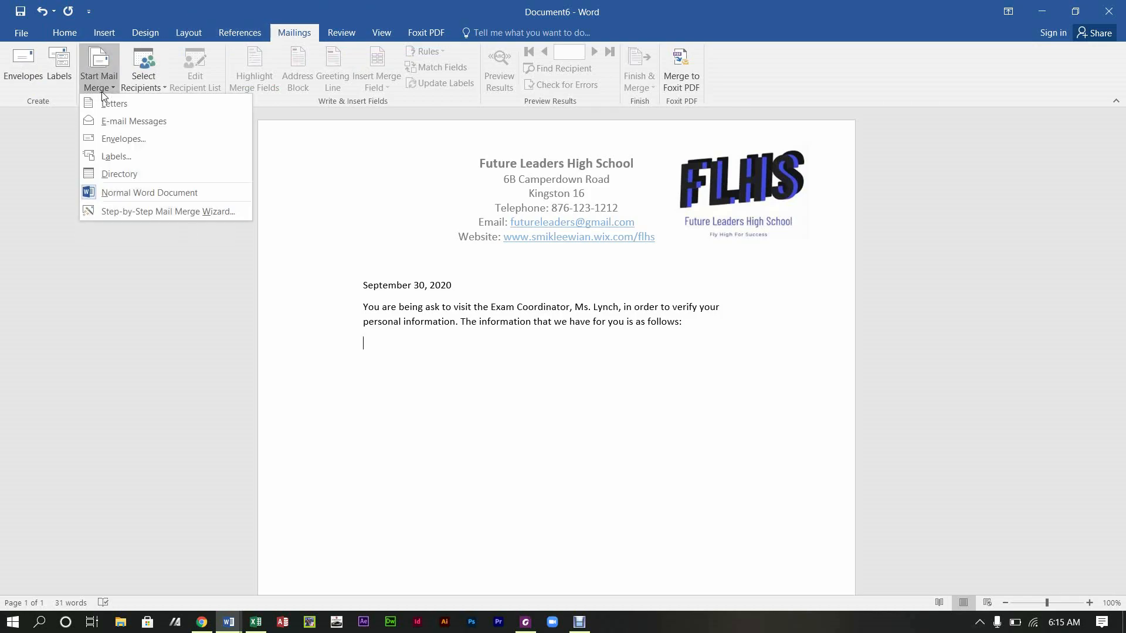
left_click(136, 213)
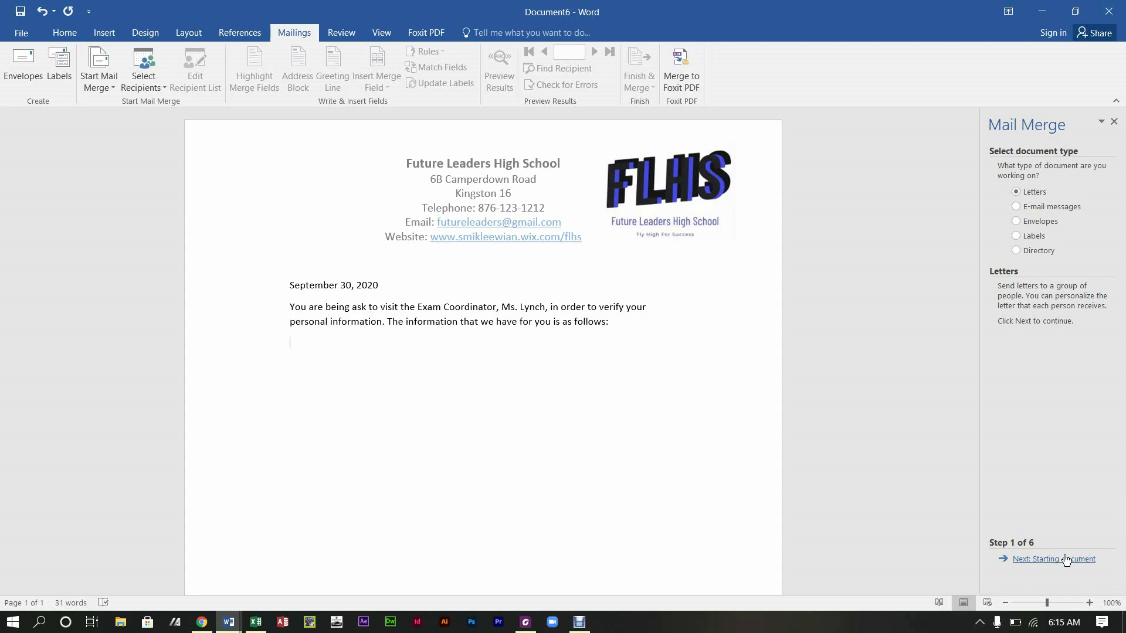
left_click(1066, 559)
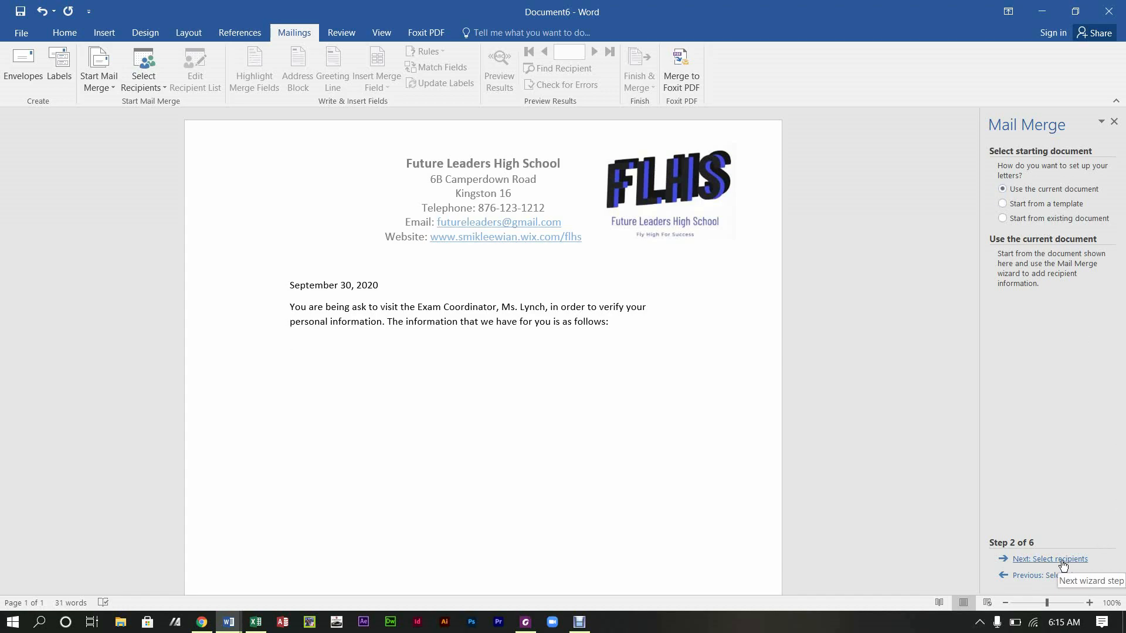
left_click(1063, 560)
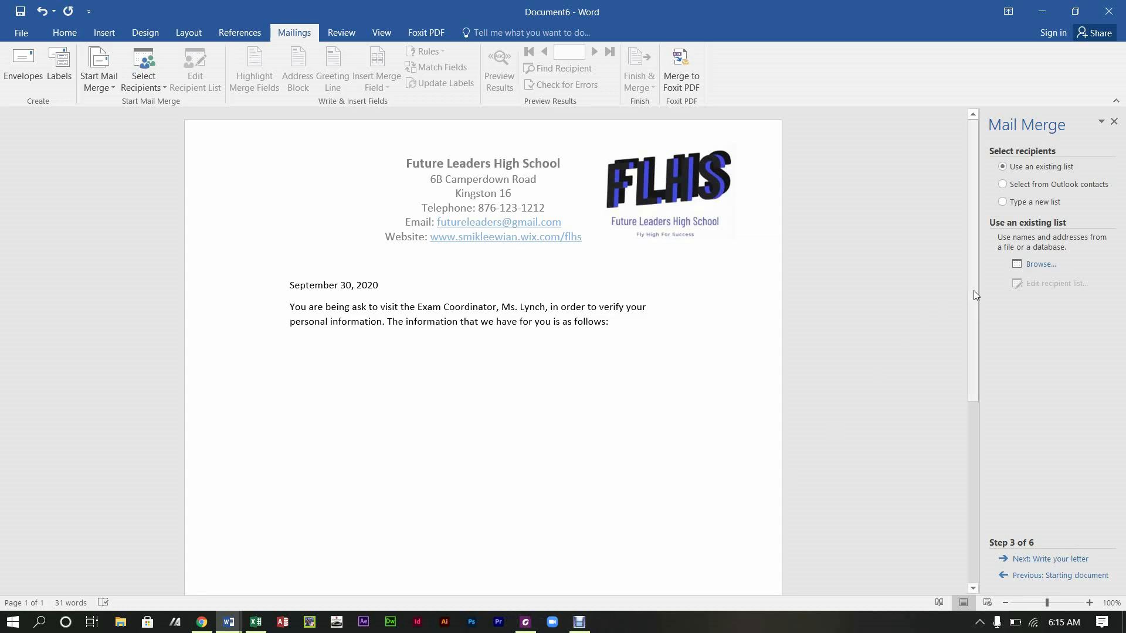
Step: Open the sample database from Desktop > classes > 2021 SBA as the recipient list
left_click(1042, 265)
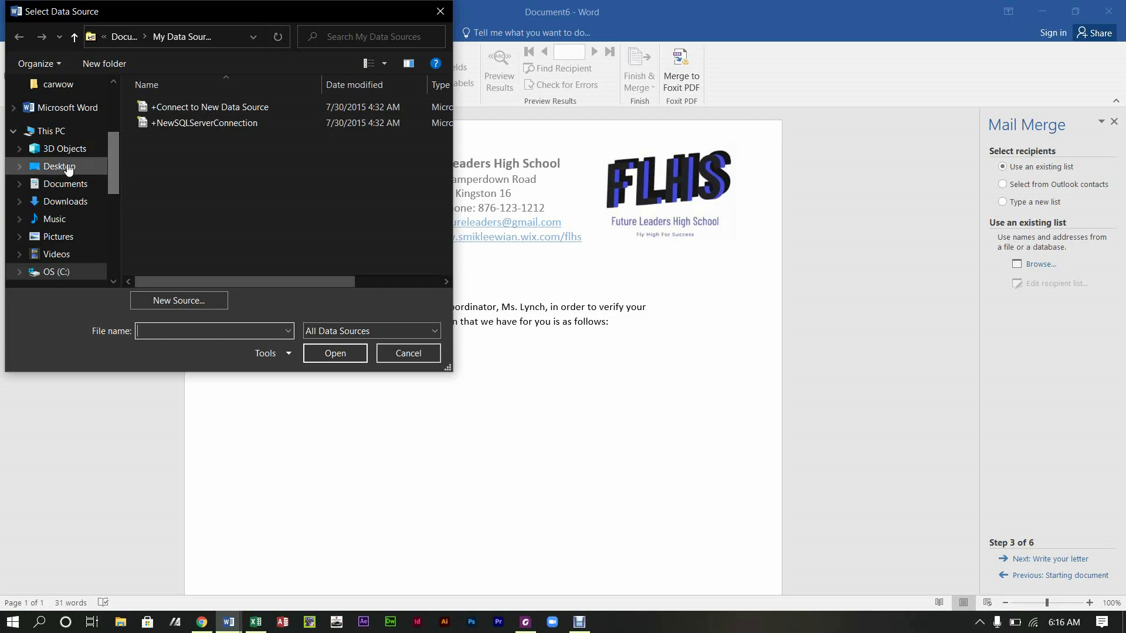
left_click(67, 169)
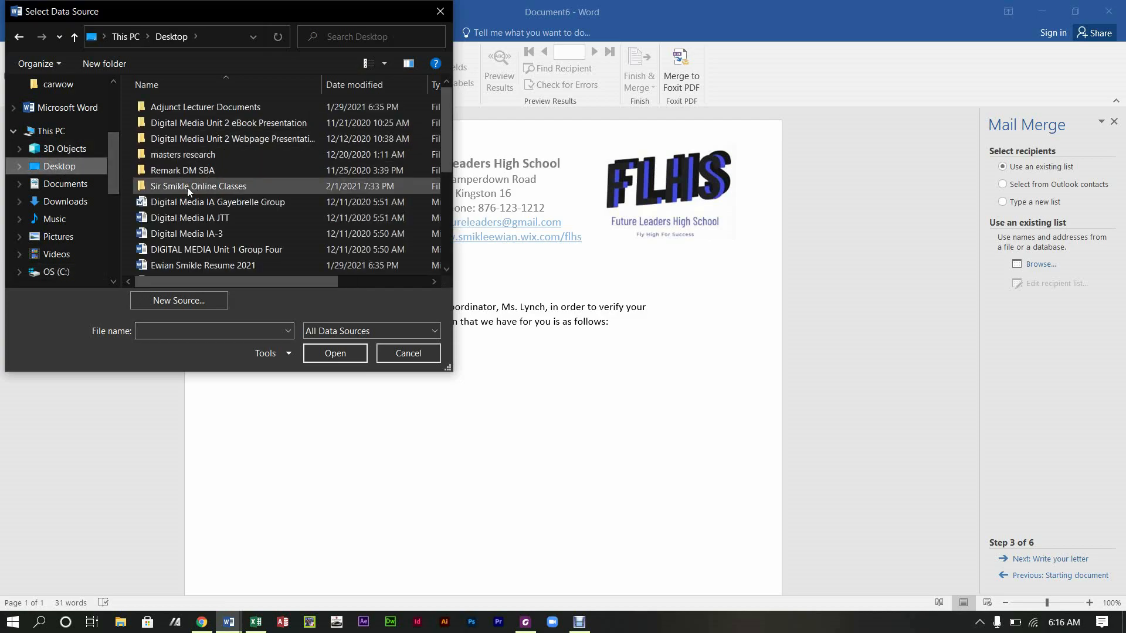
double_click(188, 186)
double_click(164, 107)
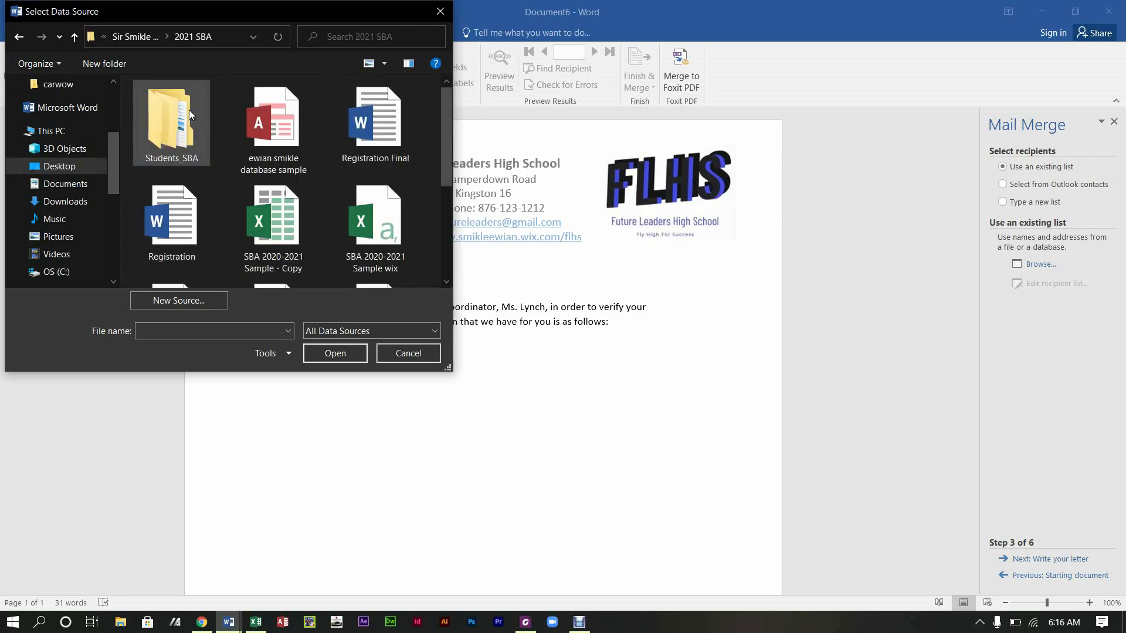
left_click(274, 124)
left_click(335, 353)
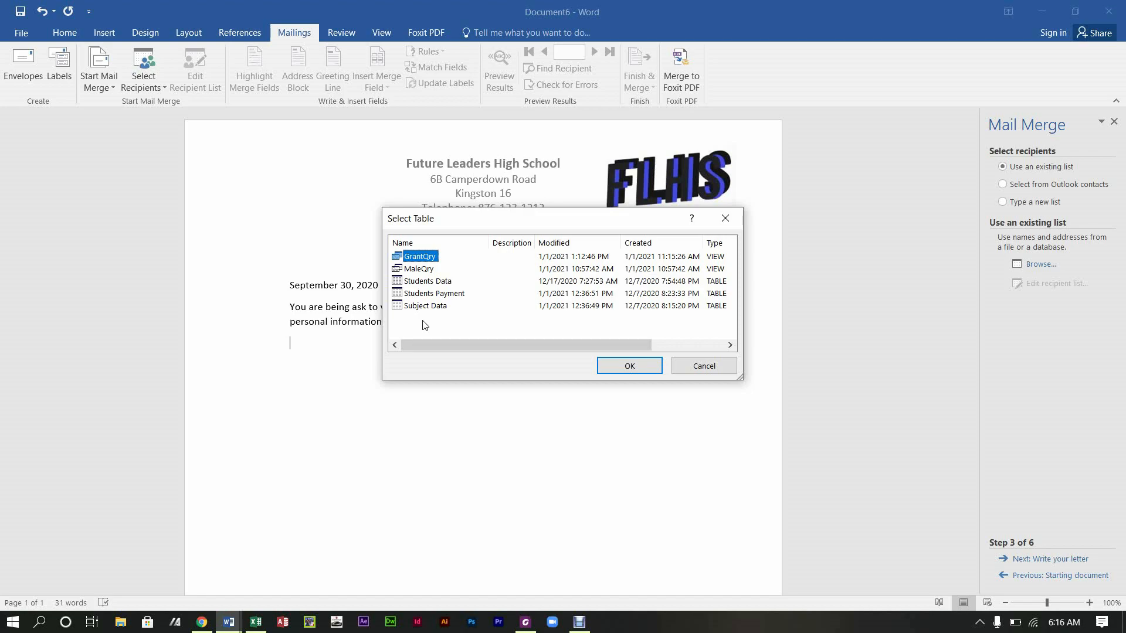
Step: Choose the Students Data table and accept all its recipients
left_click(438, 284)
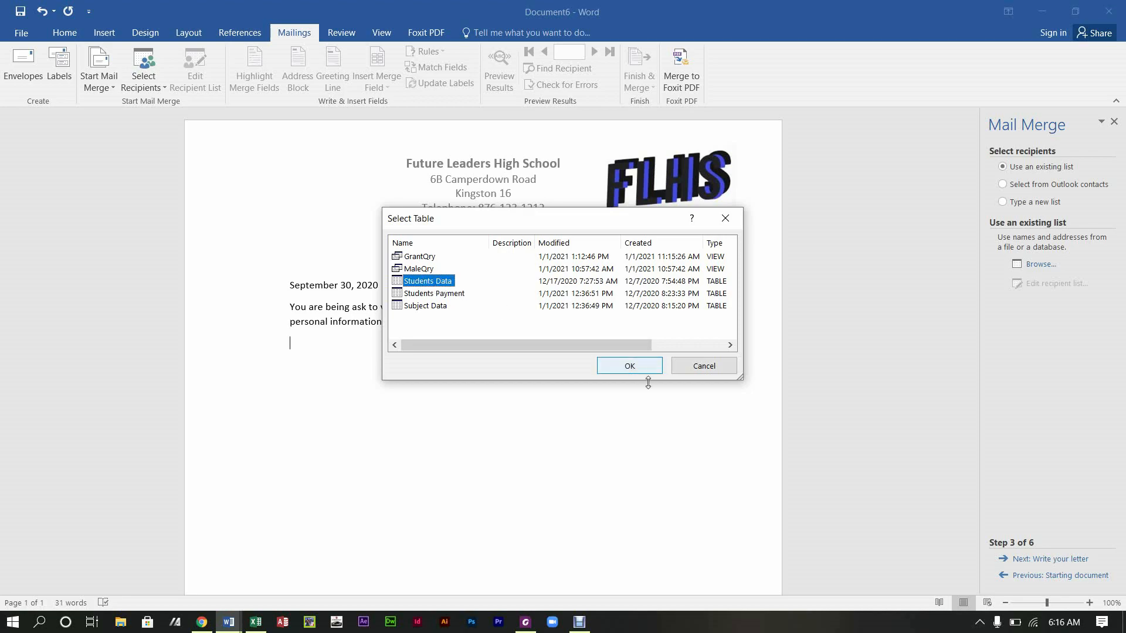
double_click(431, 282)
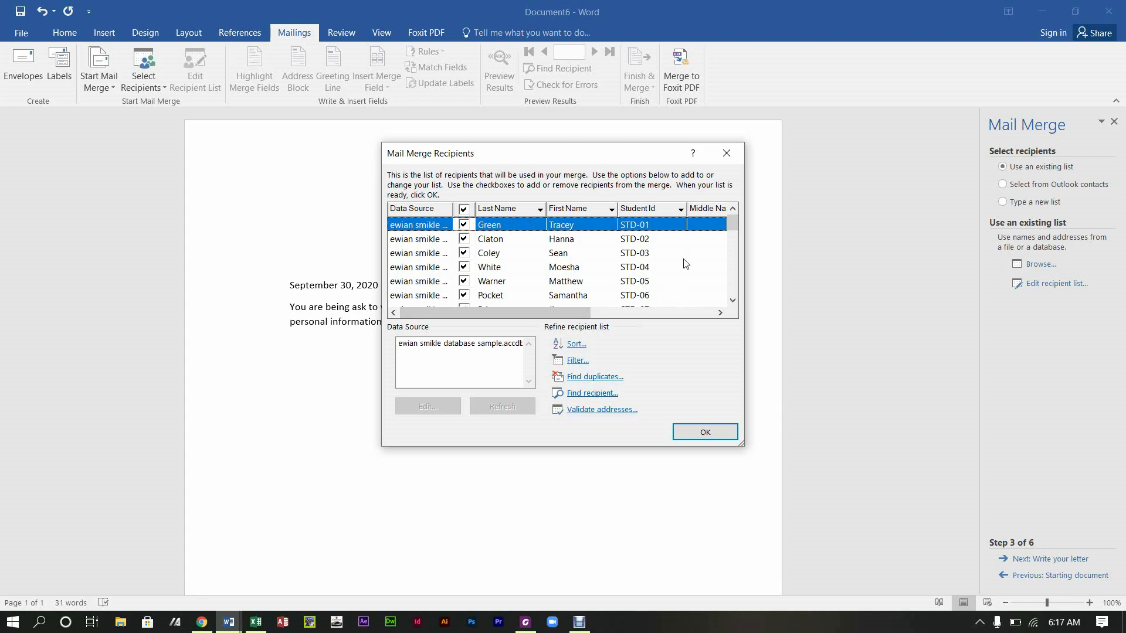
mouse_move(736, 224)
left_mouse_down()
mouse_move(732, 286)
mouse_move(732, 220)
left_mouse_up()
left_click(706, 432)
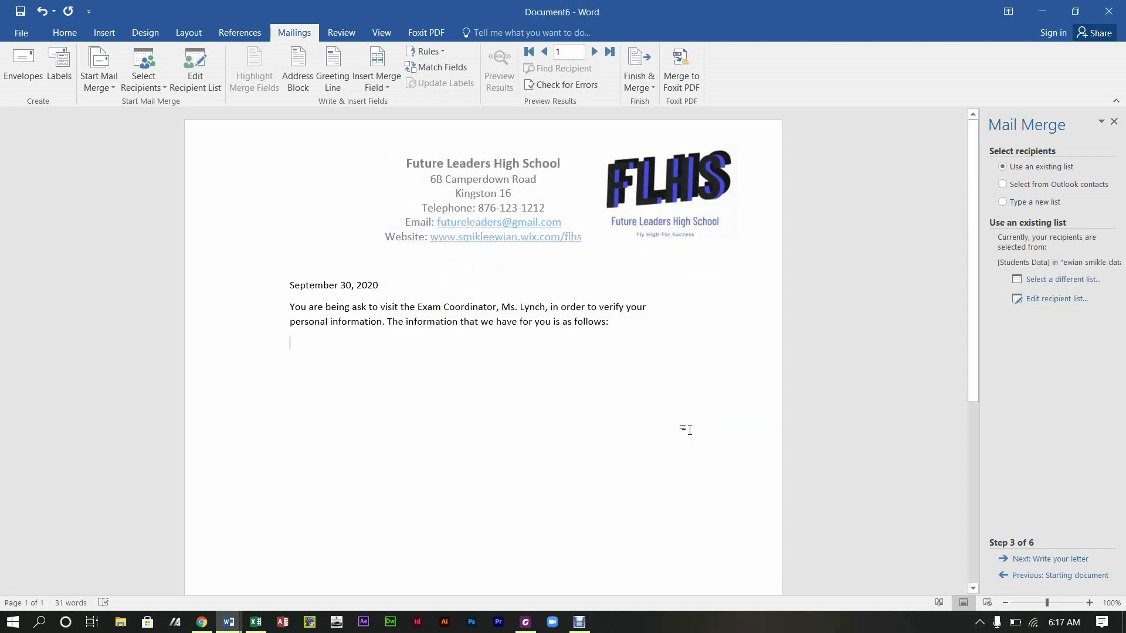
Step: Advance to Write your letter, type 'First Name:' and bring up the More items field list
left_click(1060, 565)
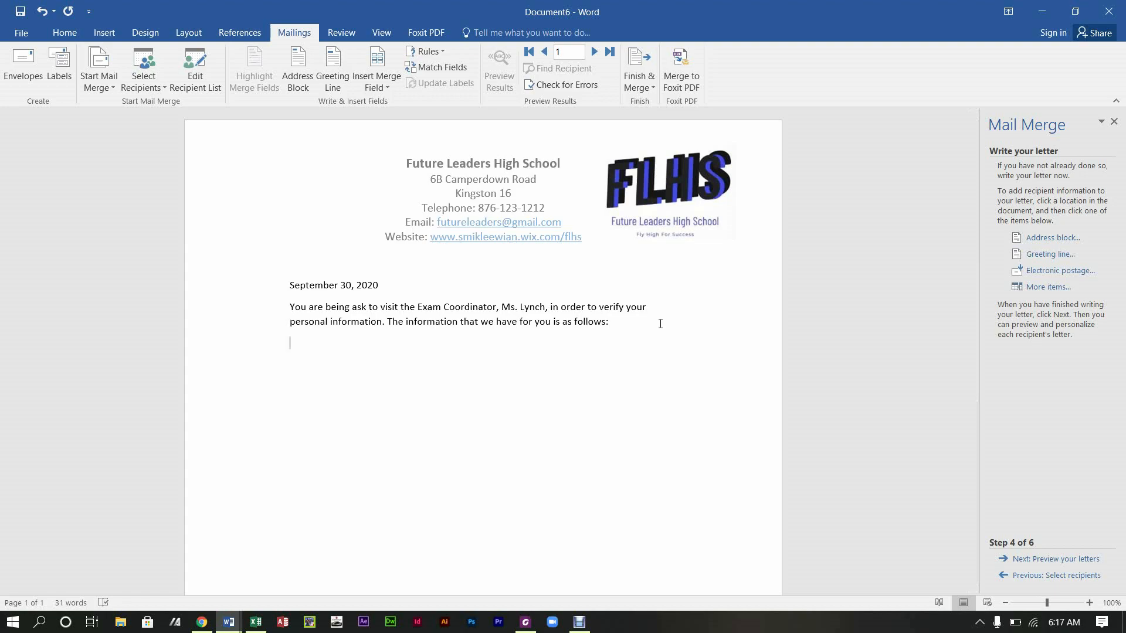
type("First Name:")
left_click(1050, 288)
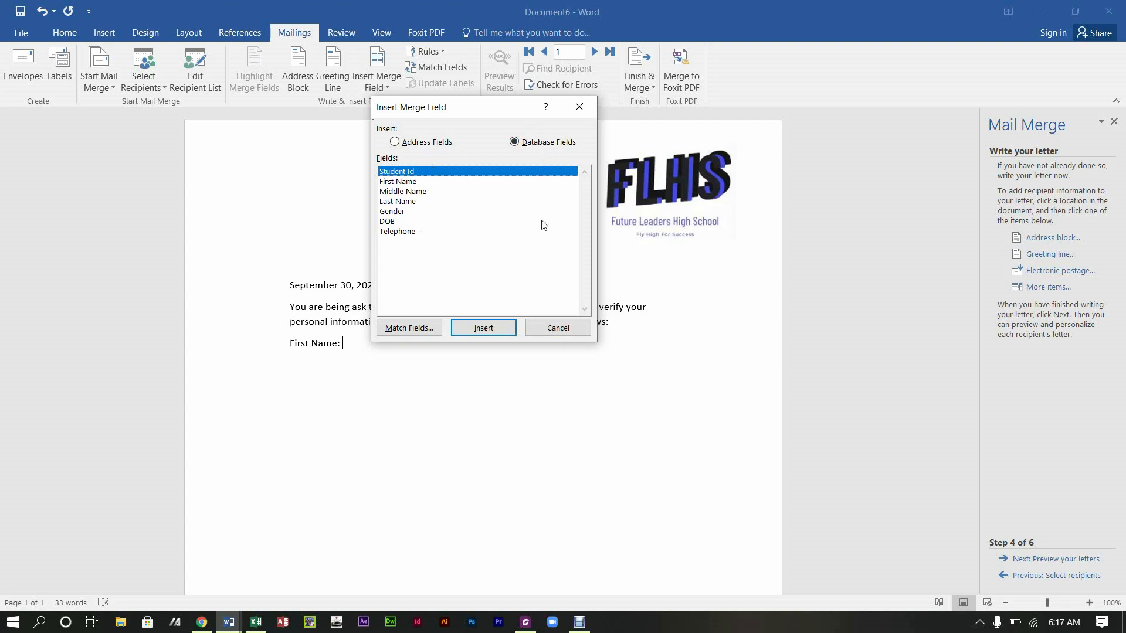
Step: Insert «First_Name», then add 'Middle Name:' and 'Last Name:' labels with their merge fields
left_click(409, 185)
left_click(503, 332)
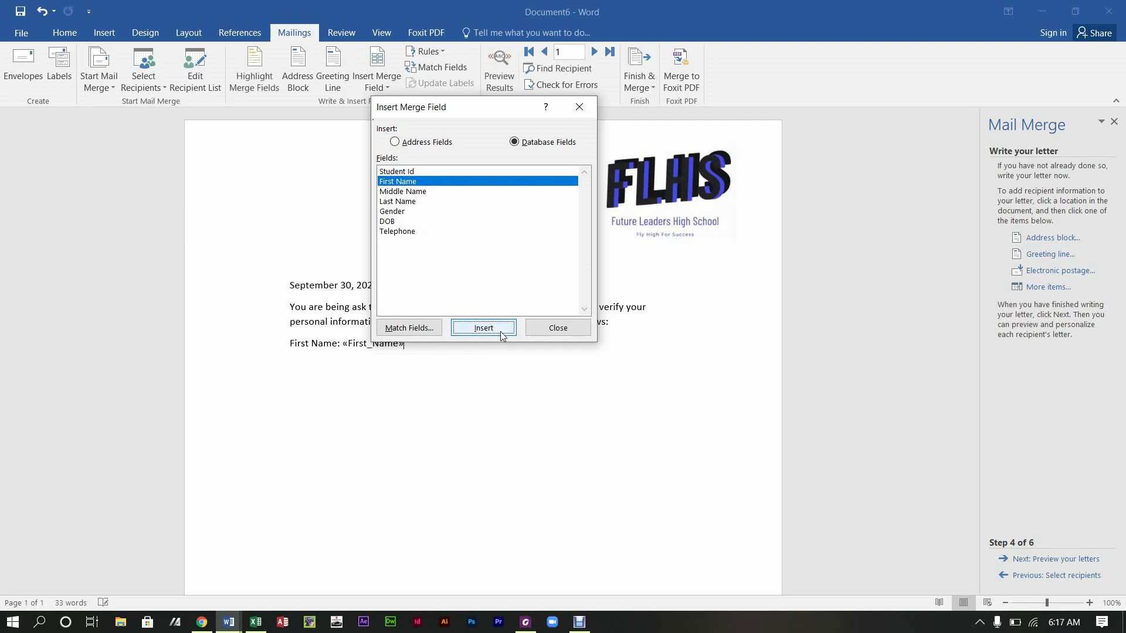
left_click(558, 329)
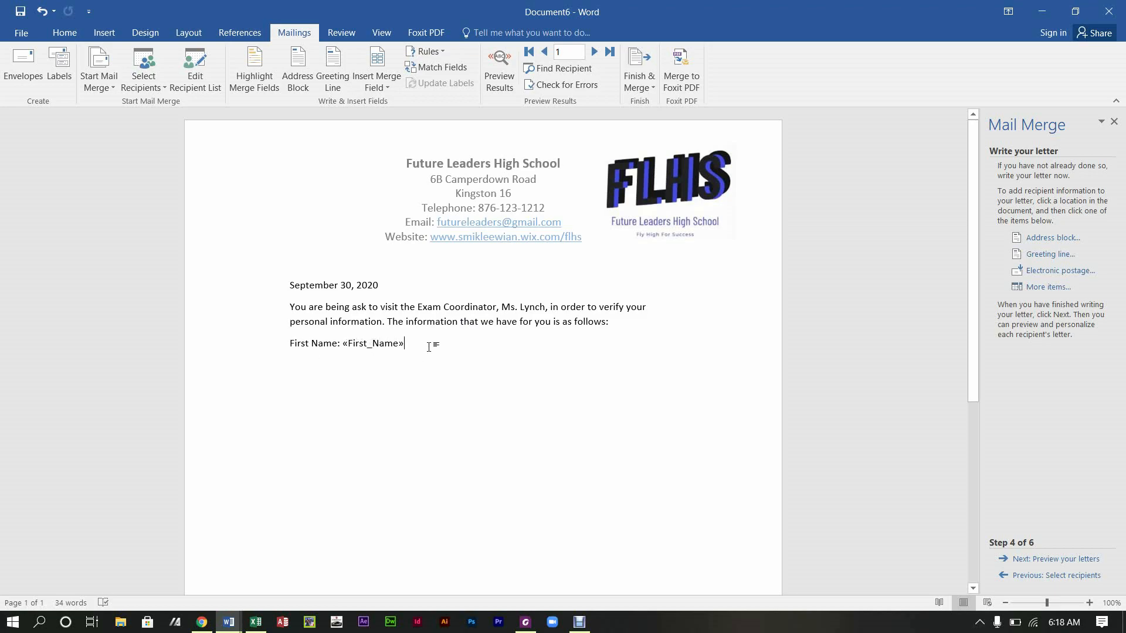
type("Middle ")
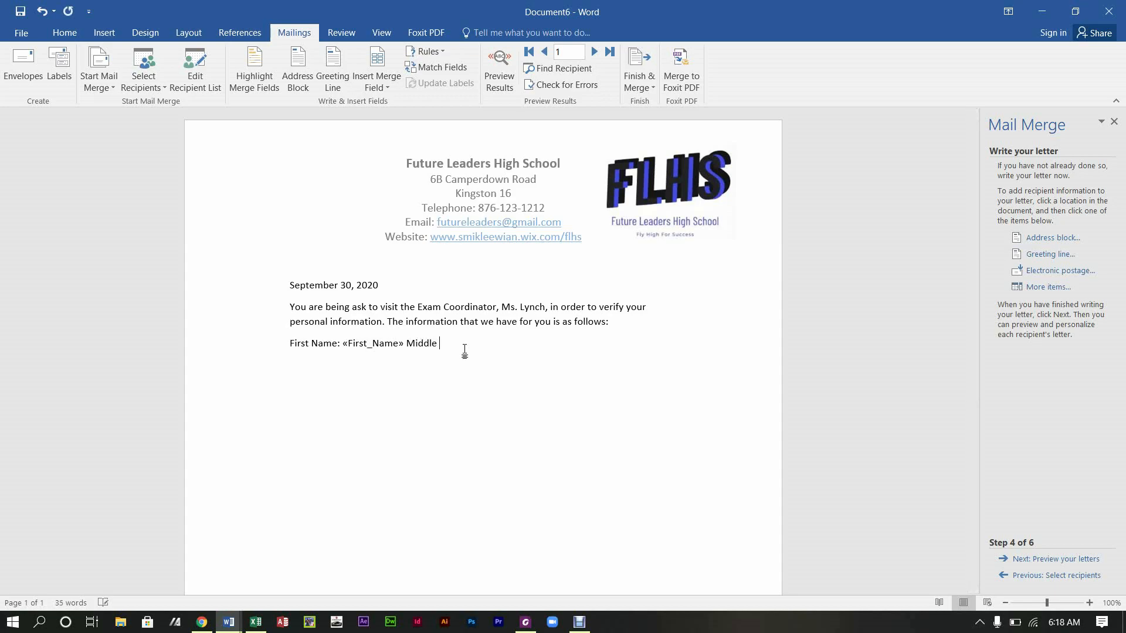
type("Name:")
left_click(1048, 292)
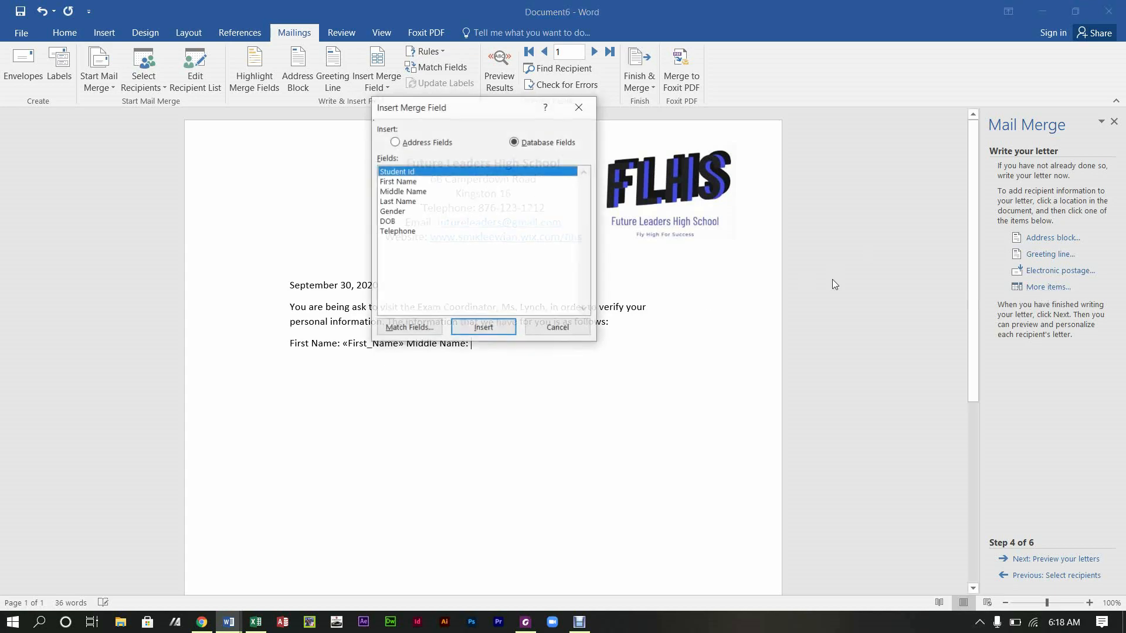
left_click(415, 192)
left_click(463, 329)
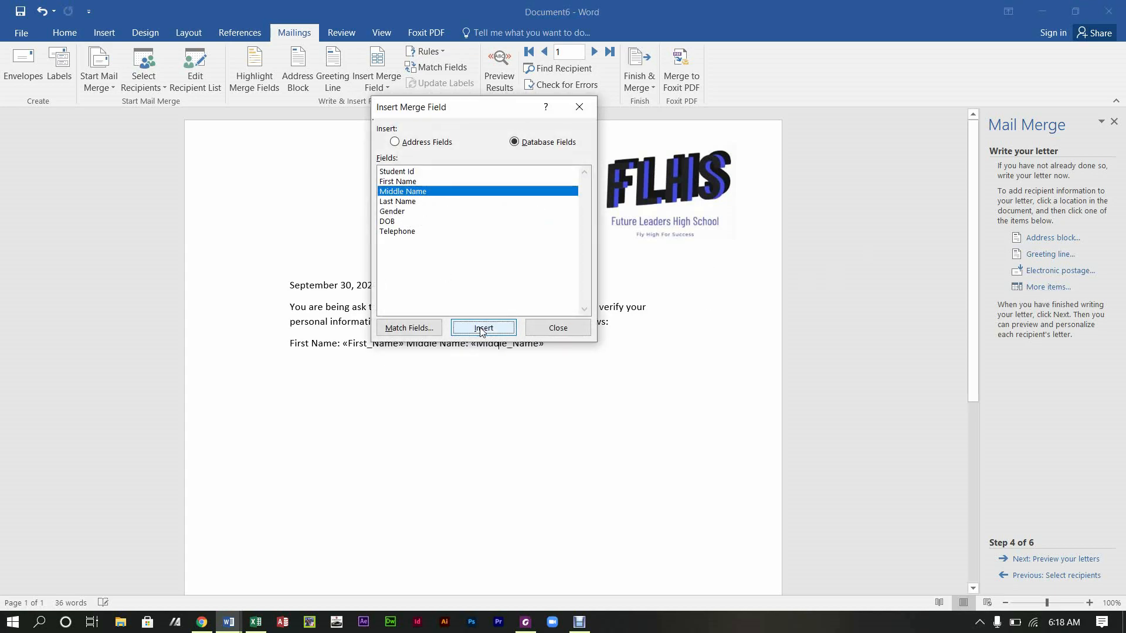
left_click(577, 332)
type("Last ")
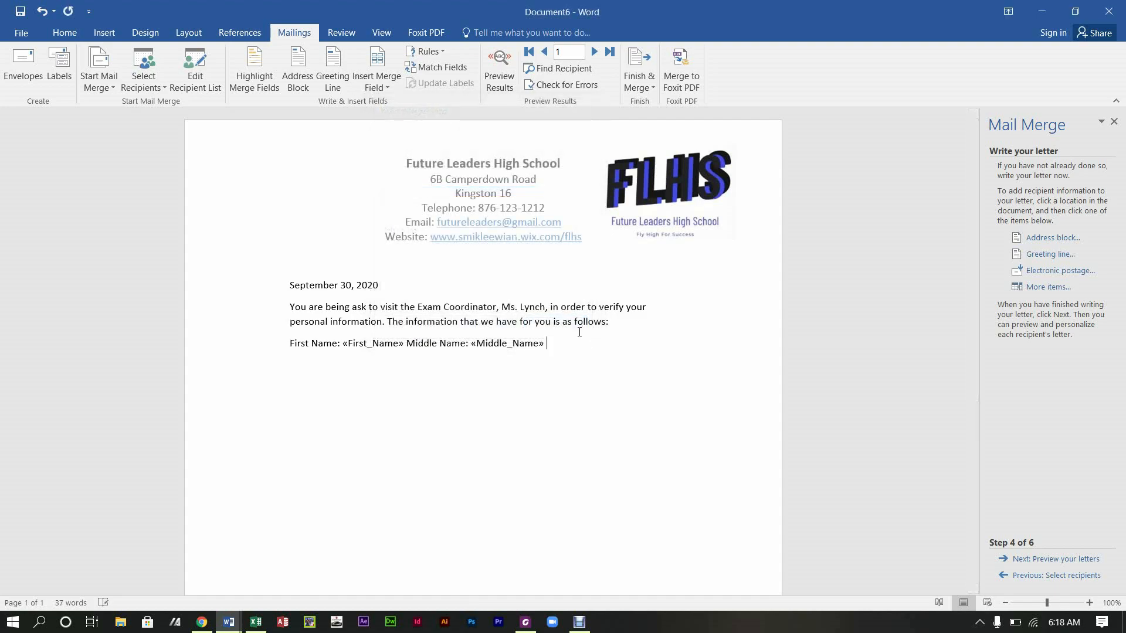
type("Name:")
left_click(1048, 287)
left_click(393, 201)
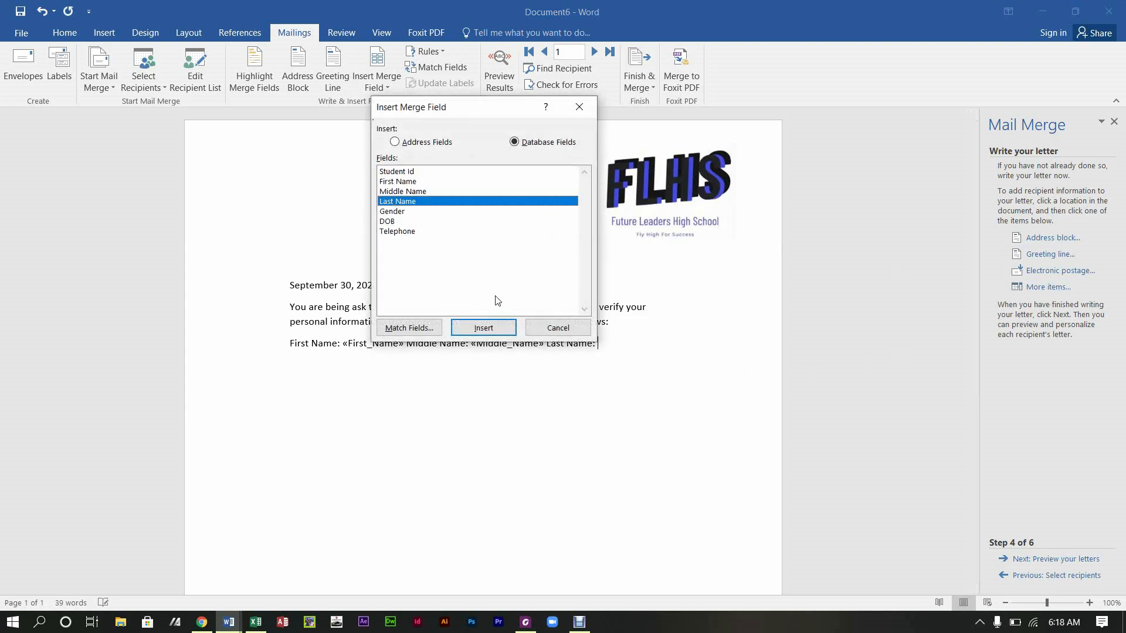
left_click(485, 325)
left_click(559, 328)
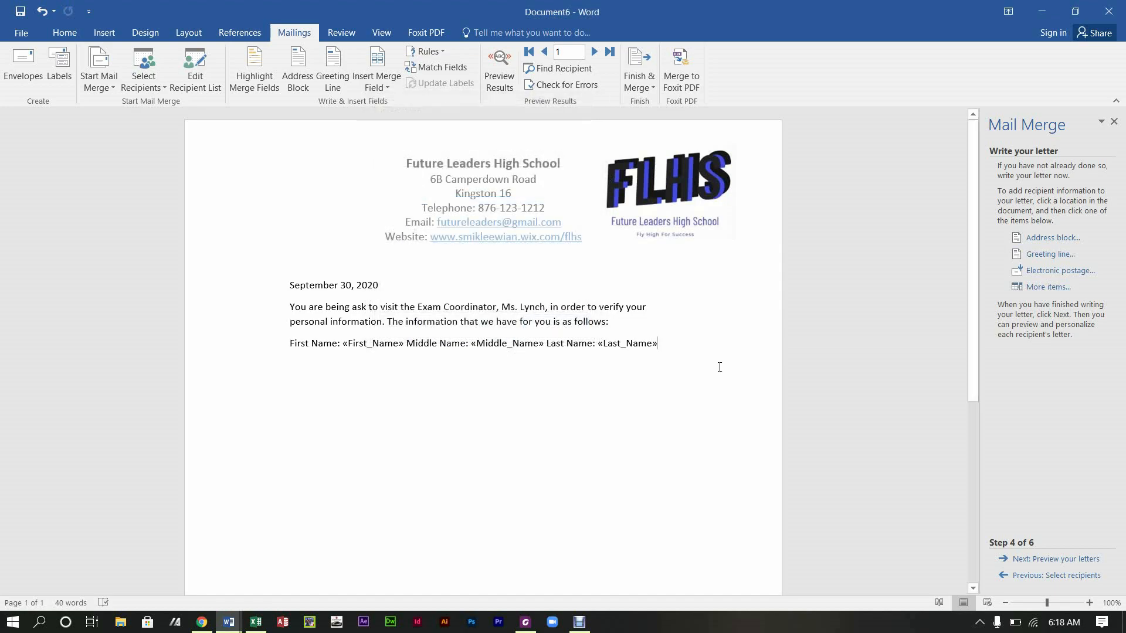
Step: Add 'Gender:' with «Gender» and 'Date of Birth:' with «DOB» merge fields
type("Gender:")
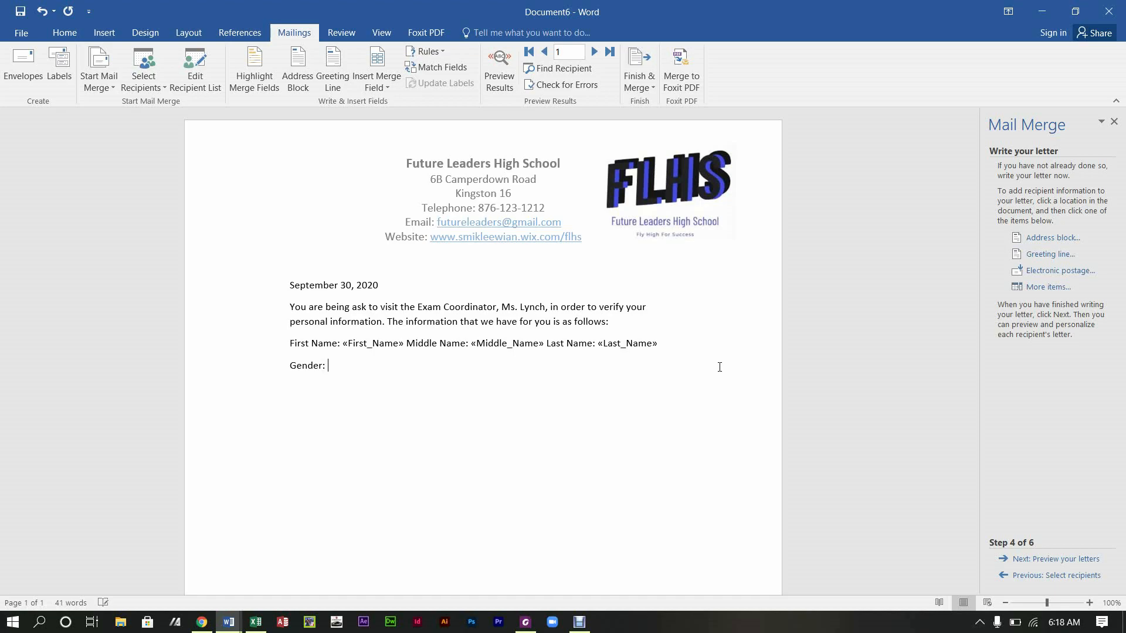
left_click(1048, 287)
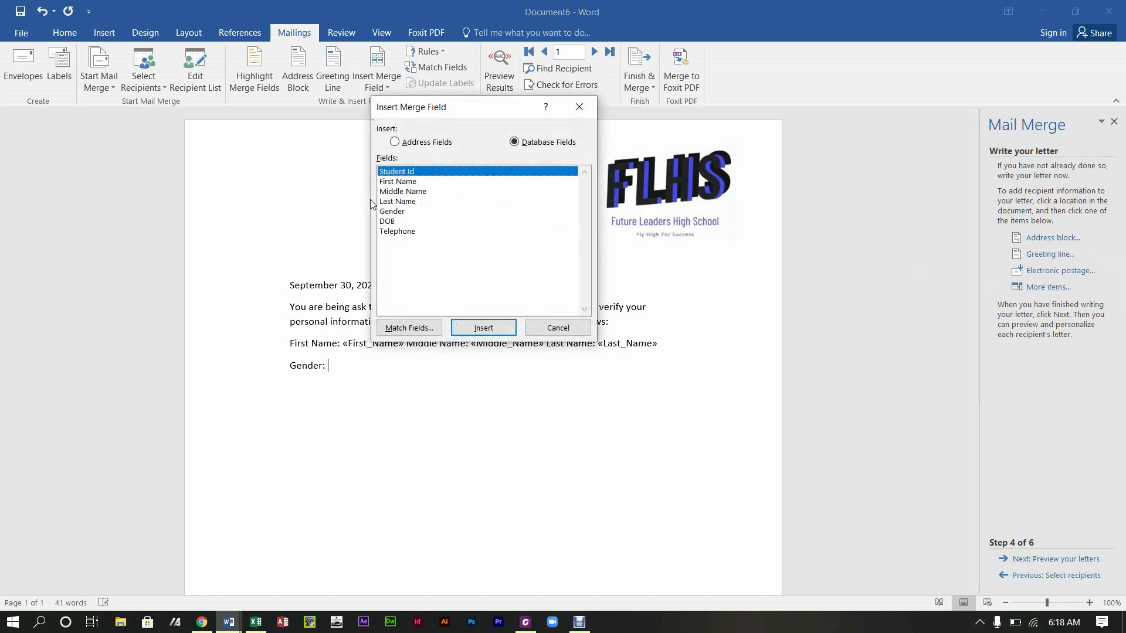
left_click(392, 211)
left_click(484, 328)
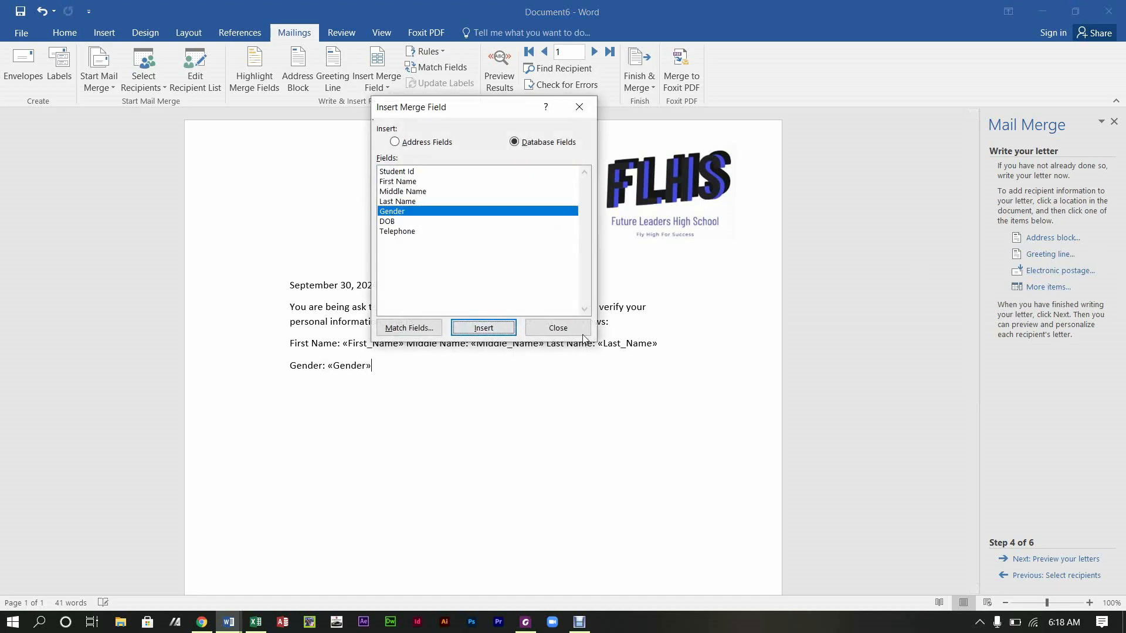
left_click(582, 332)
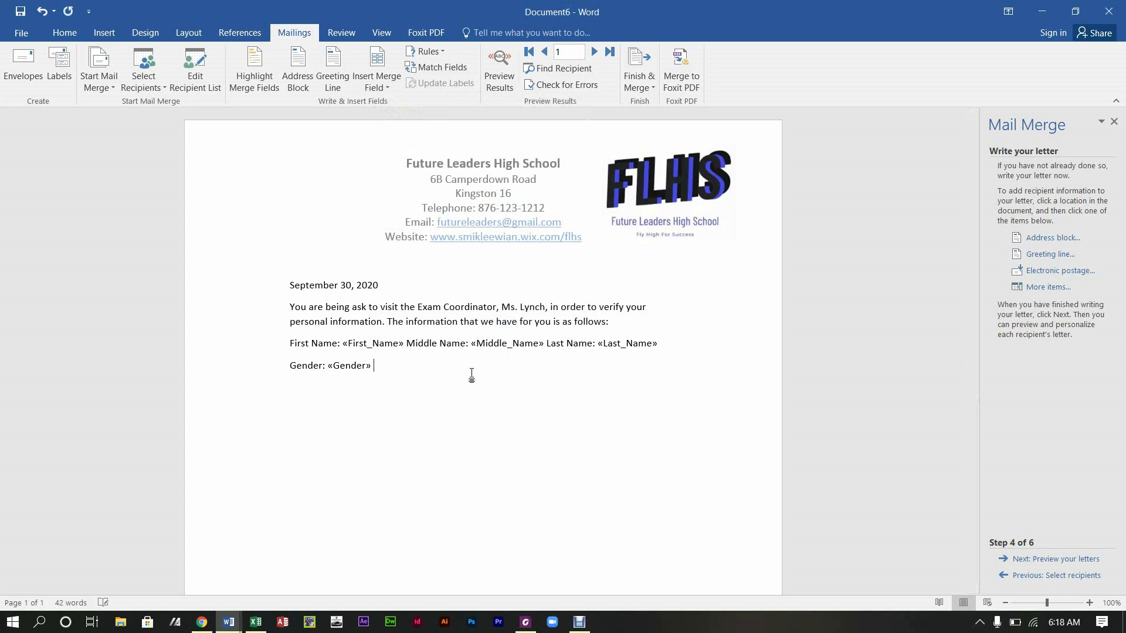
type("Date of Birth:")
left_click(1034, 289)
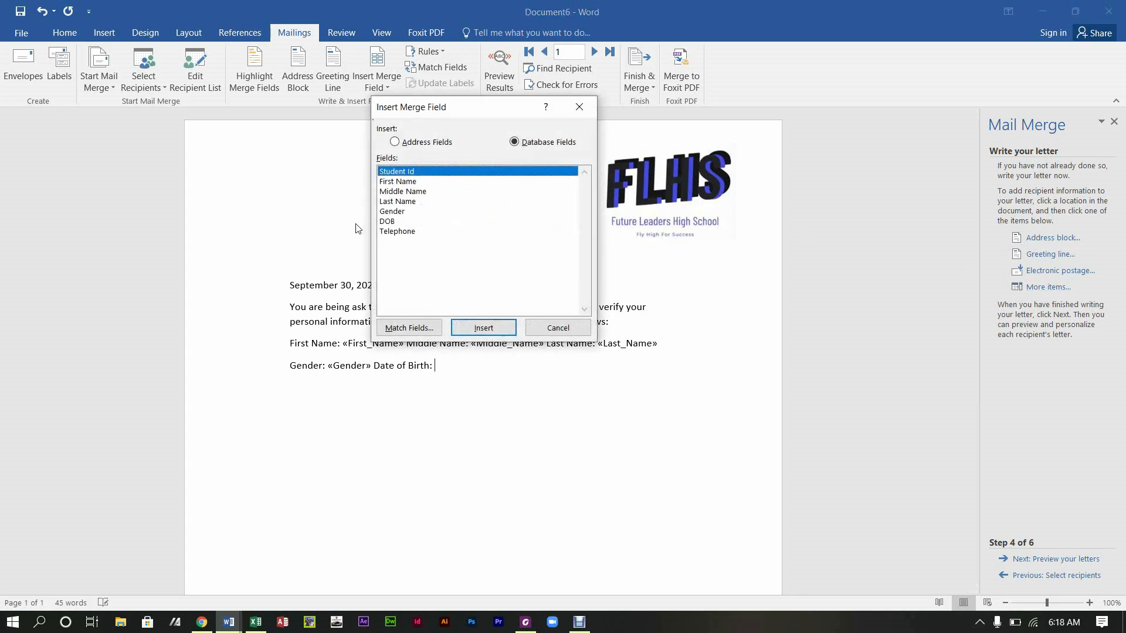
left_click(399, 222)
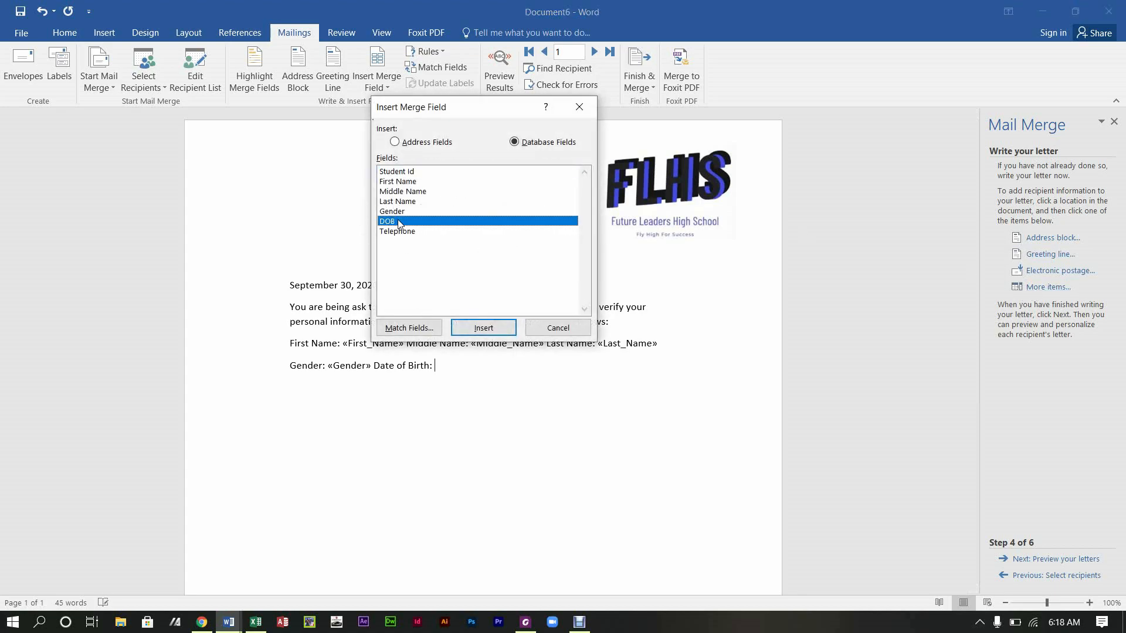
left_click(482, 328)
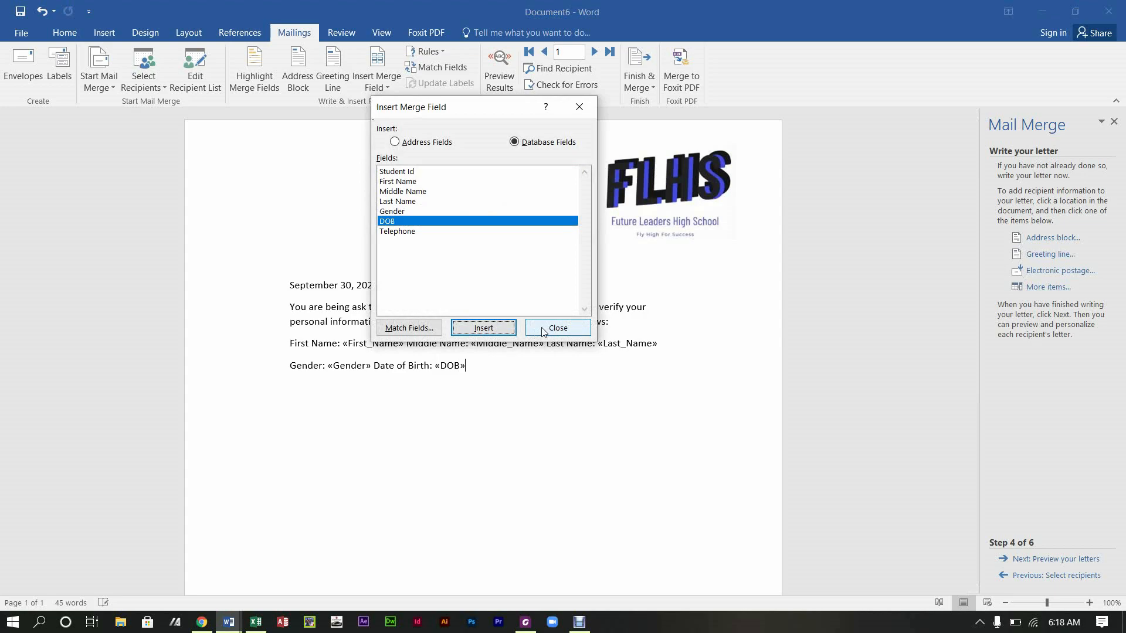
left_click(543, 332)
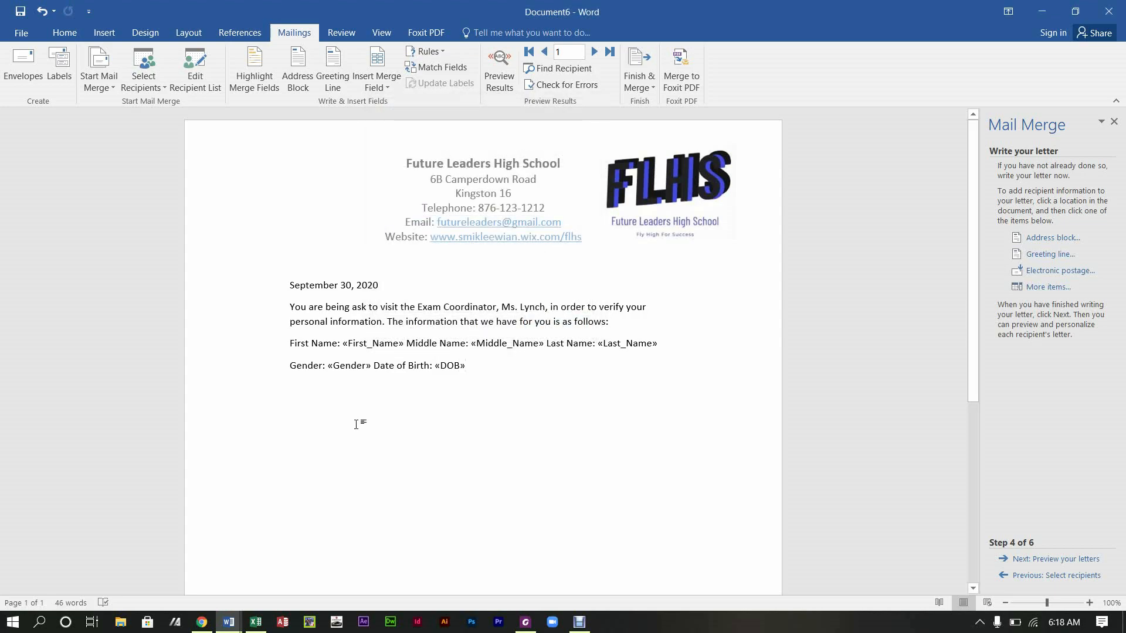
Step: Bold the First Name, Middle Name and Last Name labels
left_click_drag(289, 343, 343, 356)
left_click(349, 327)
left_click(370, 347)
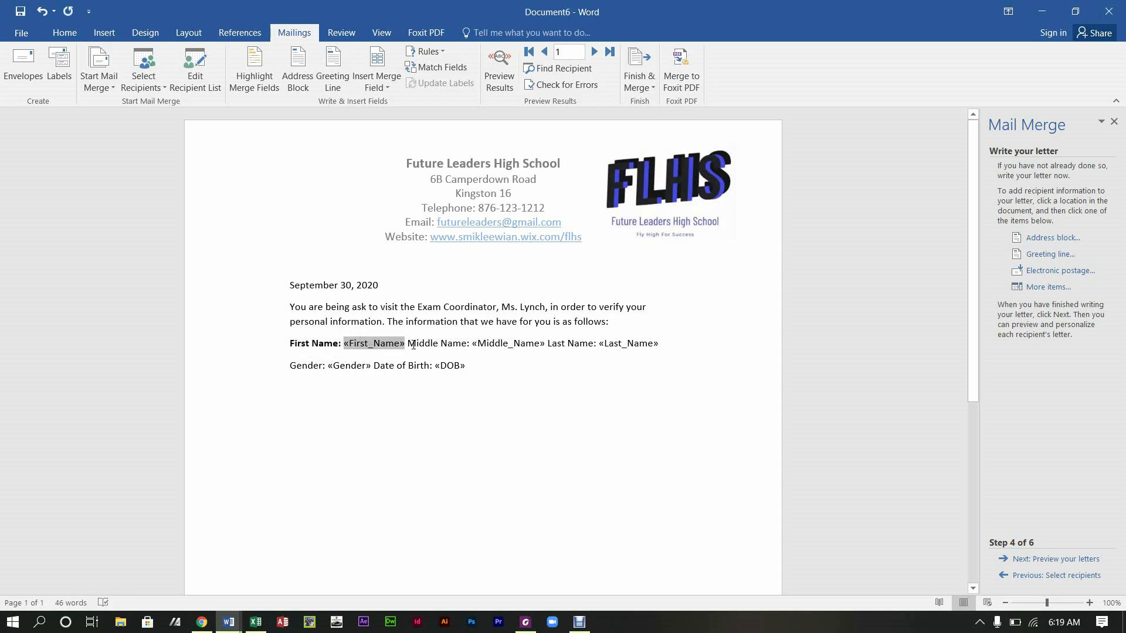
left_click_drag(409, 344, 473, 350)
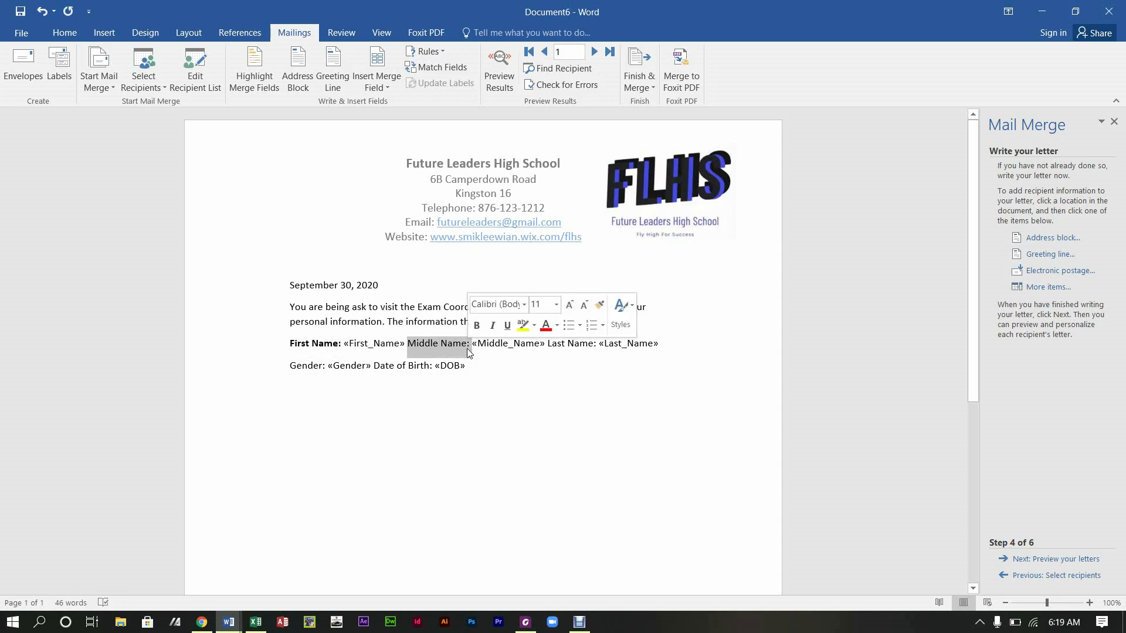
left_click(476, 327)
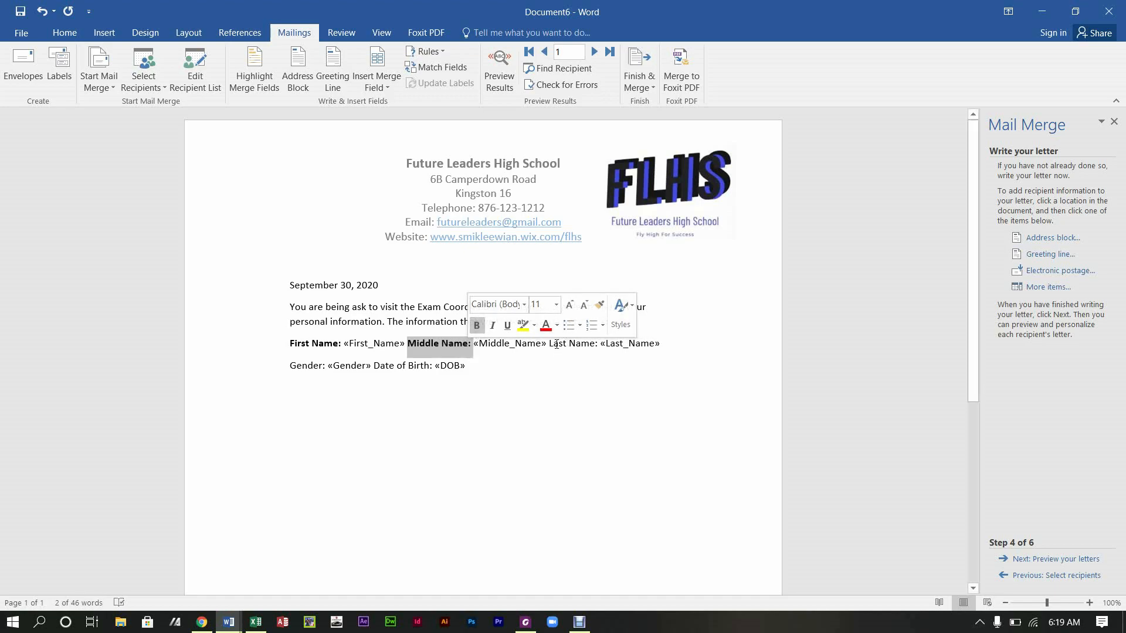
left_click_drag(550, 345, 600, 349)
left_click(604, 327)
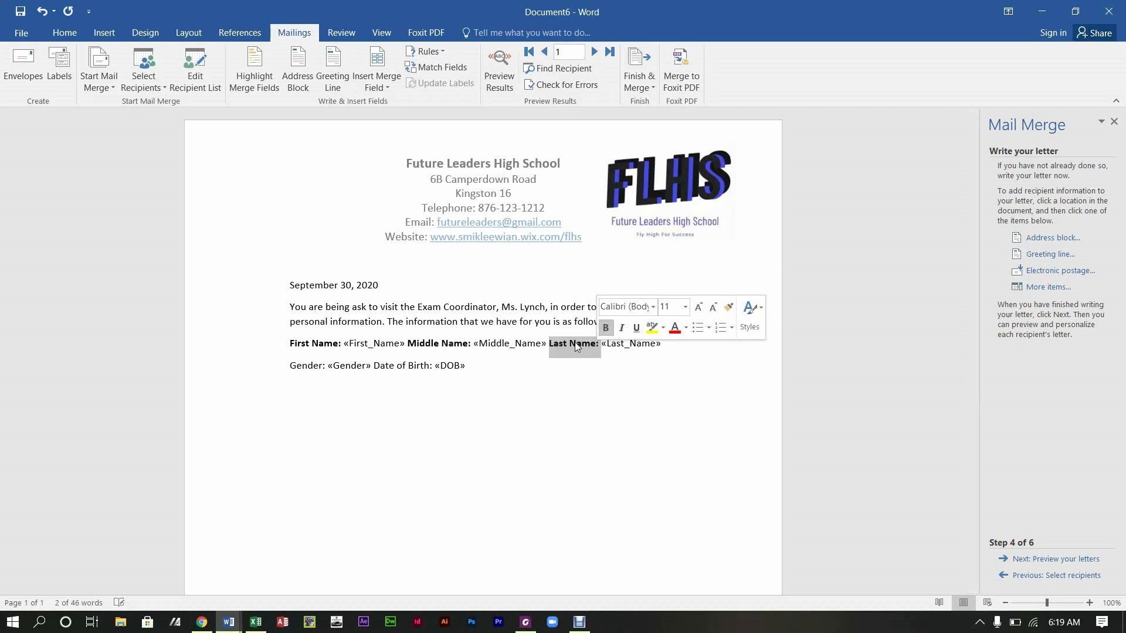
Step: Bold the Gender and Date of Birth labels
left_click_drag(289, 367, 326, 370)
left_click(333, 347)
left_click_drag(374, 368, 425, 378)
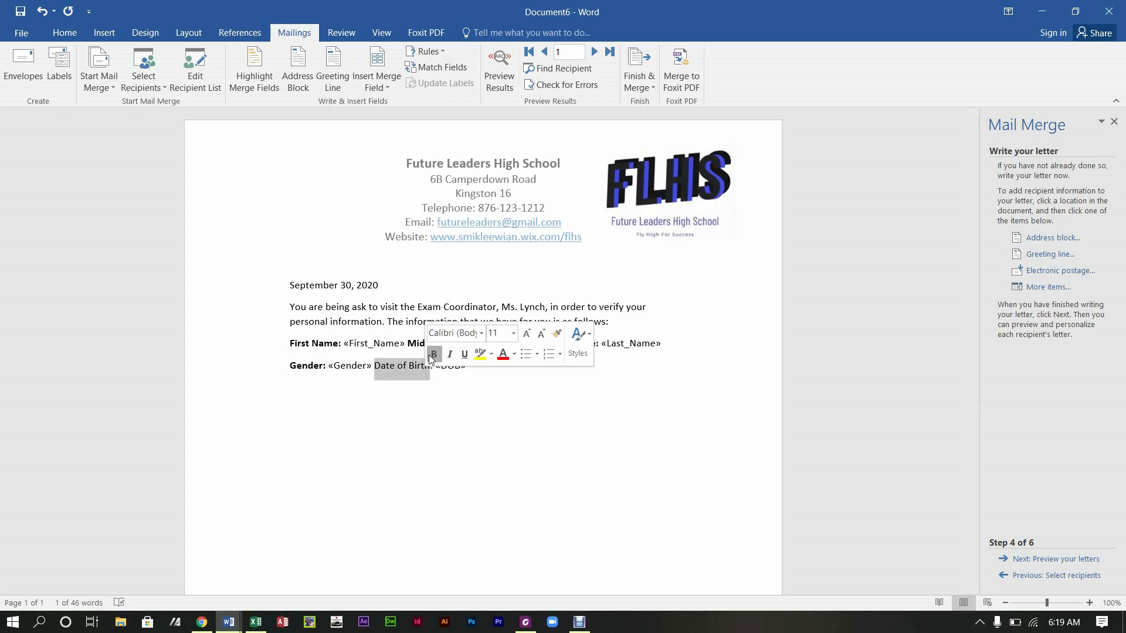
left_click(428, 354)
left_click(402, 408)
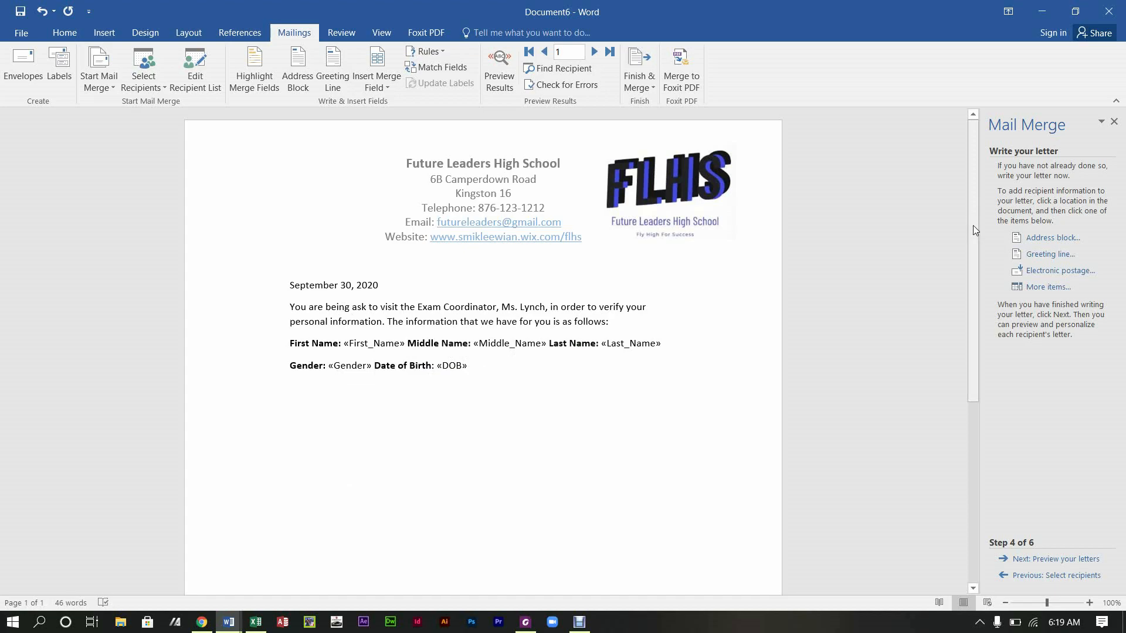
left_click_drag(973, 225, 978, 266)
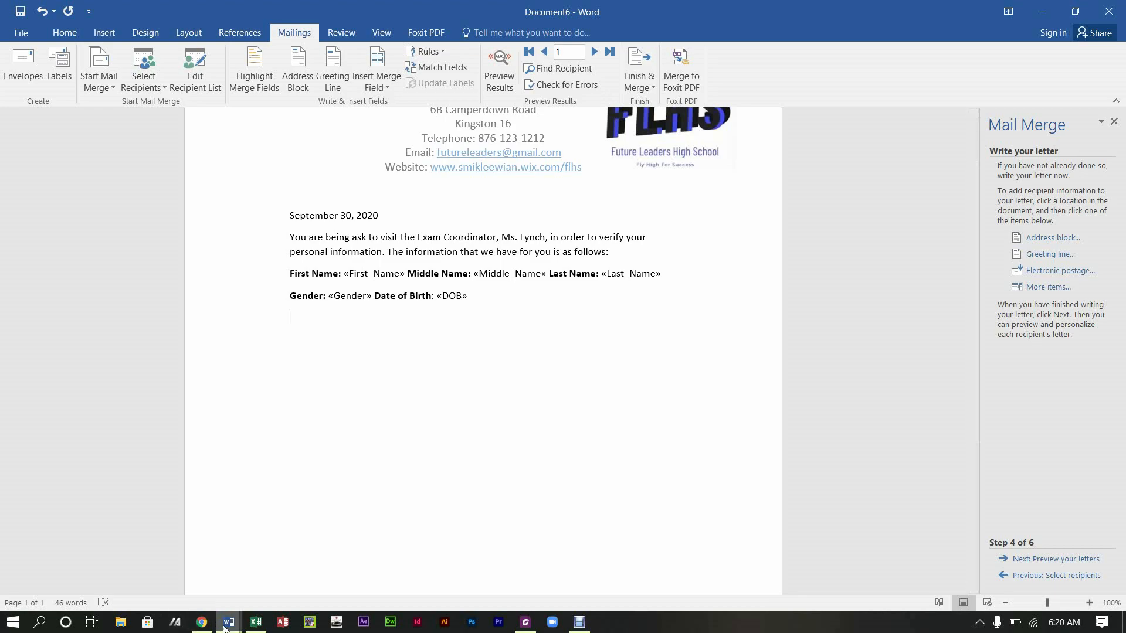
mouse_move(228, 616)
left_click(236, 563)
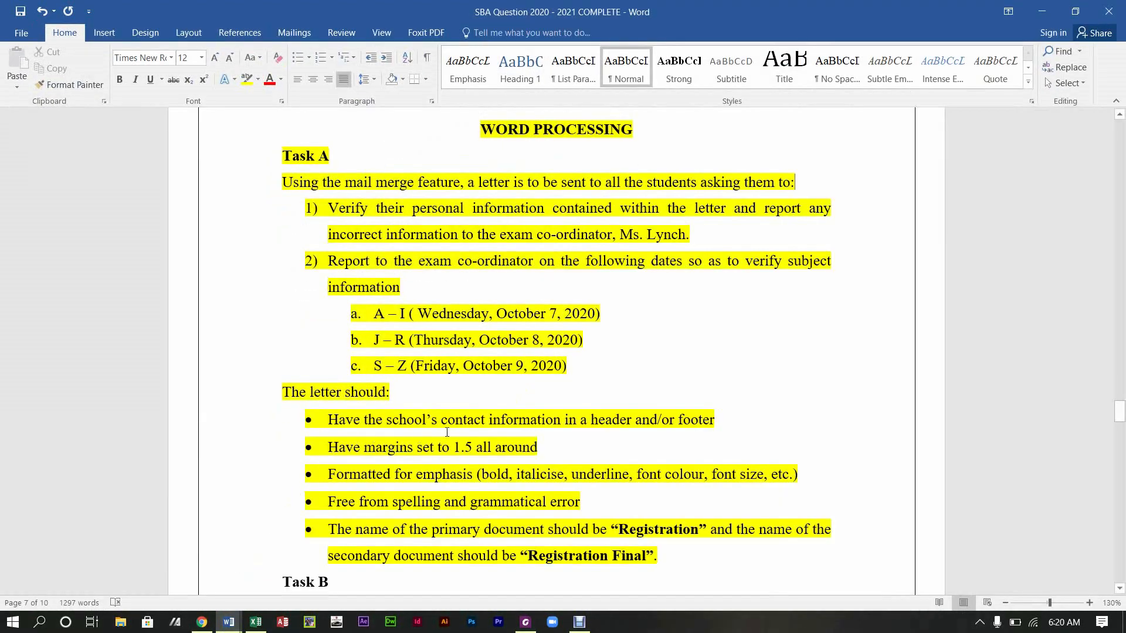
left_click_drag(566, 366, 376, 313)
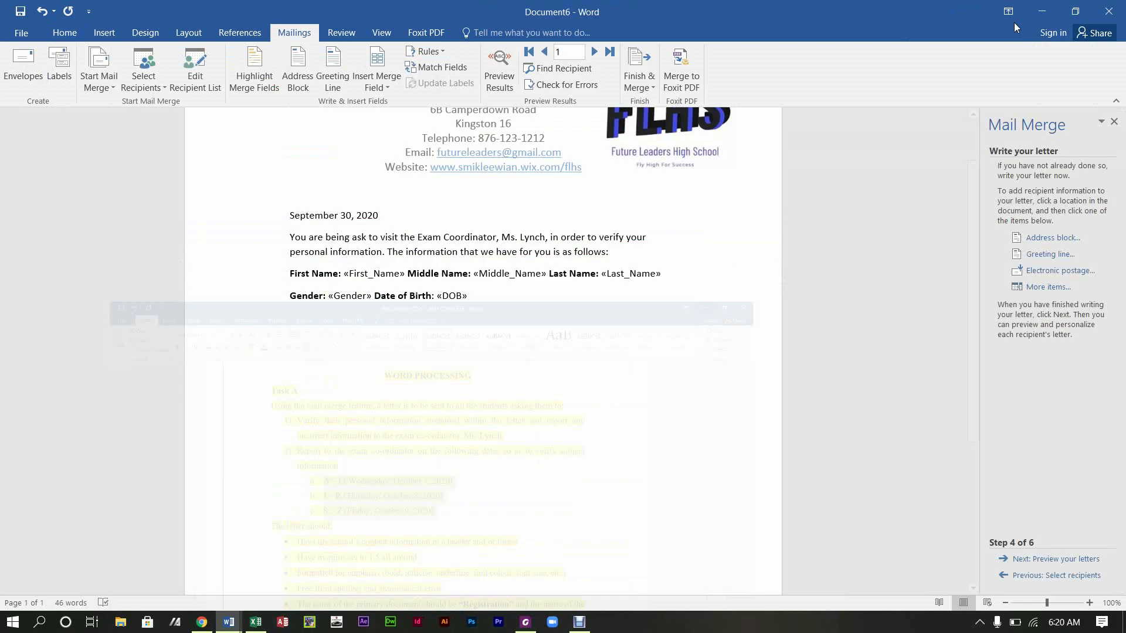
left_click(1042, 11)
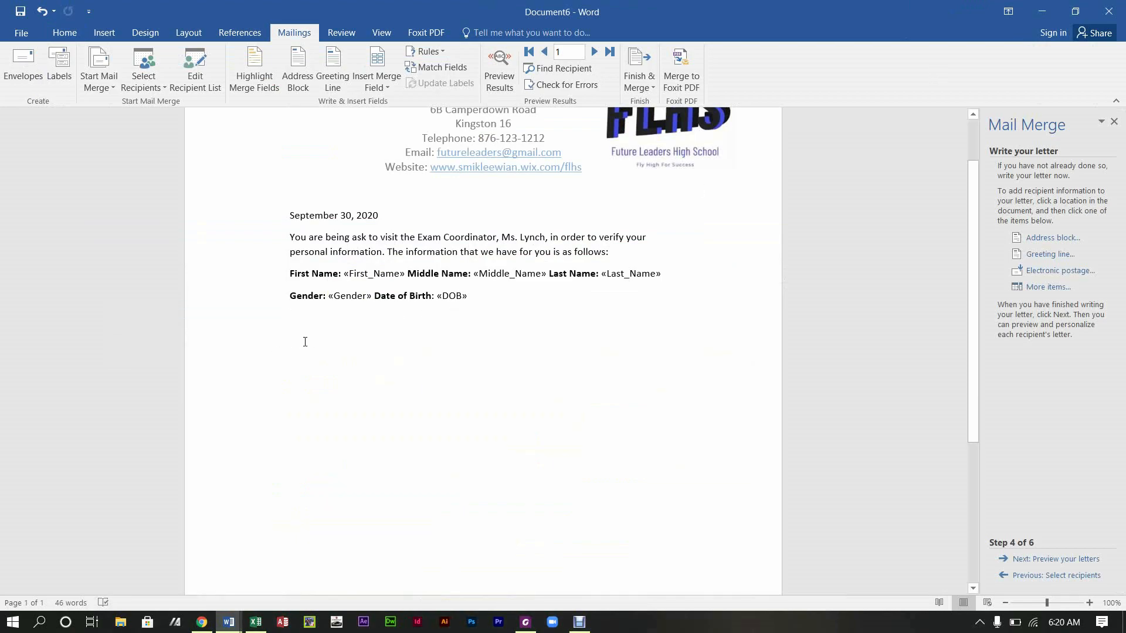
Step: Type 'In order to avoid a large group or persons you are being asked to visit the school based on the schedule given below:'
type("In order to ")
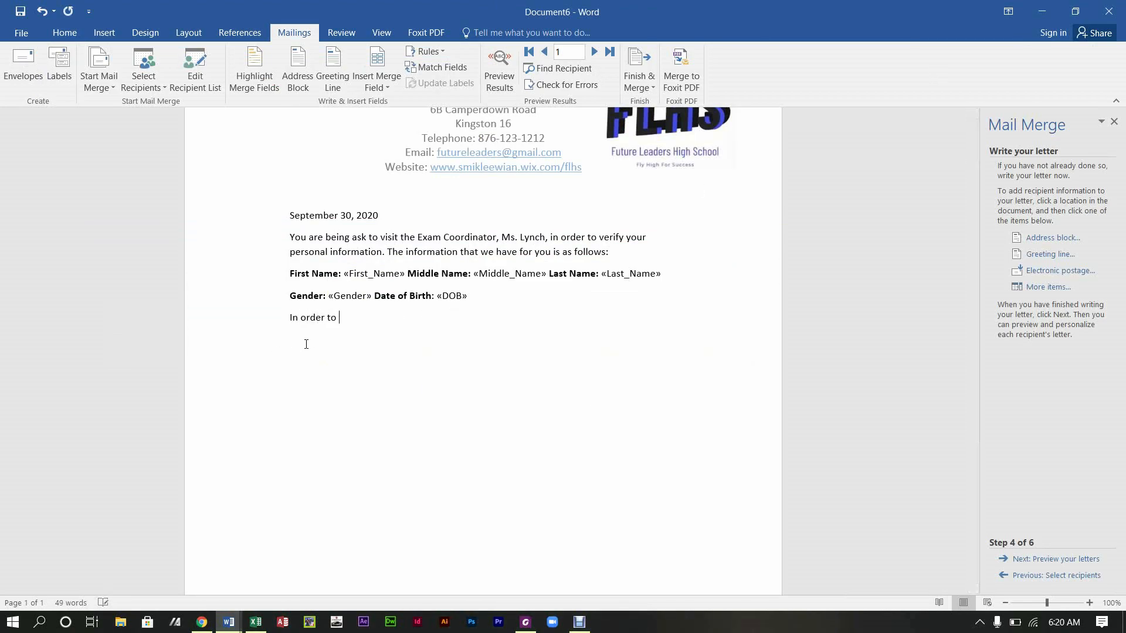
type("avoid ")
type("a larg")
key("BackSpace")
key("BackSpace")
key("BackSpace")
key("BackSpace")
key("BackSpace")
key("BackSpace")
key("BackSpace")
key("BackSpace")
type("crowd")
key("BackSpace")
type("a largew")
key("BackSpace")
key("BackSpace")
type("w")
key("BackSpace")
key("BackSpace")
type("e")
key("BackSpace")
key("BackSpace")
key("BackSpace")
key("BackSpace")
key("BackSpace")
key("BackSpace")
type("large group or pe")
key("BackSpace")
type("ersons")
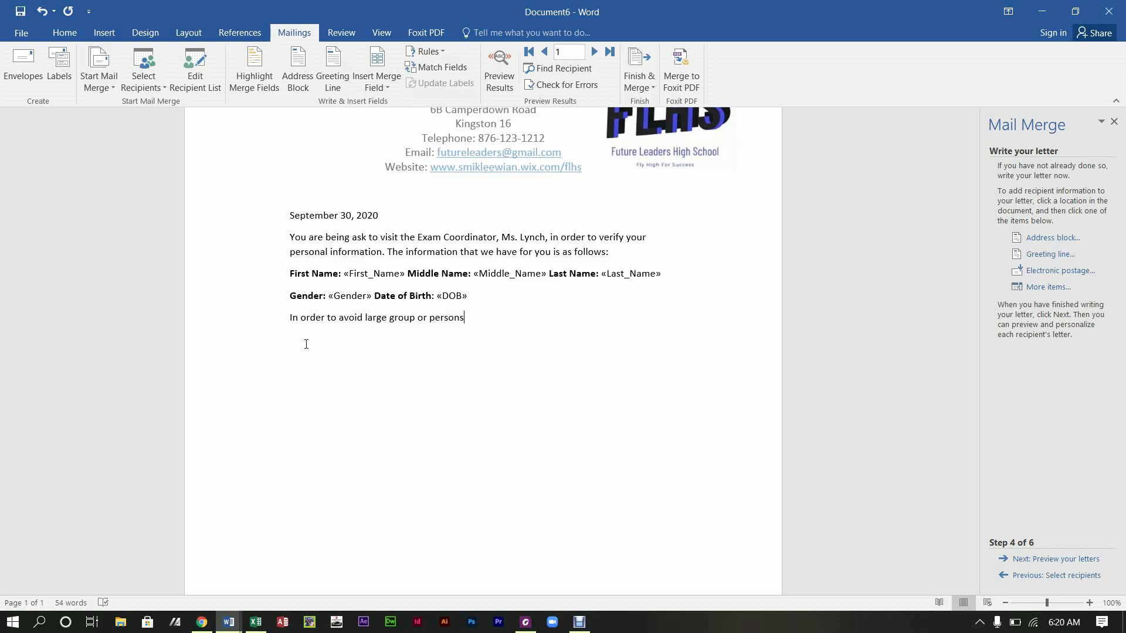
type("you are bei")
type("ng ")
type("asked to ")
type("visit")
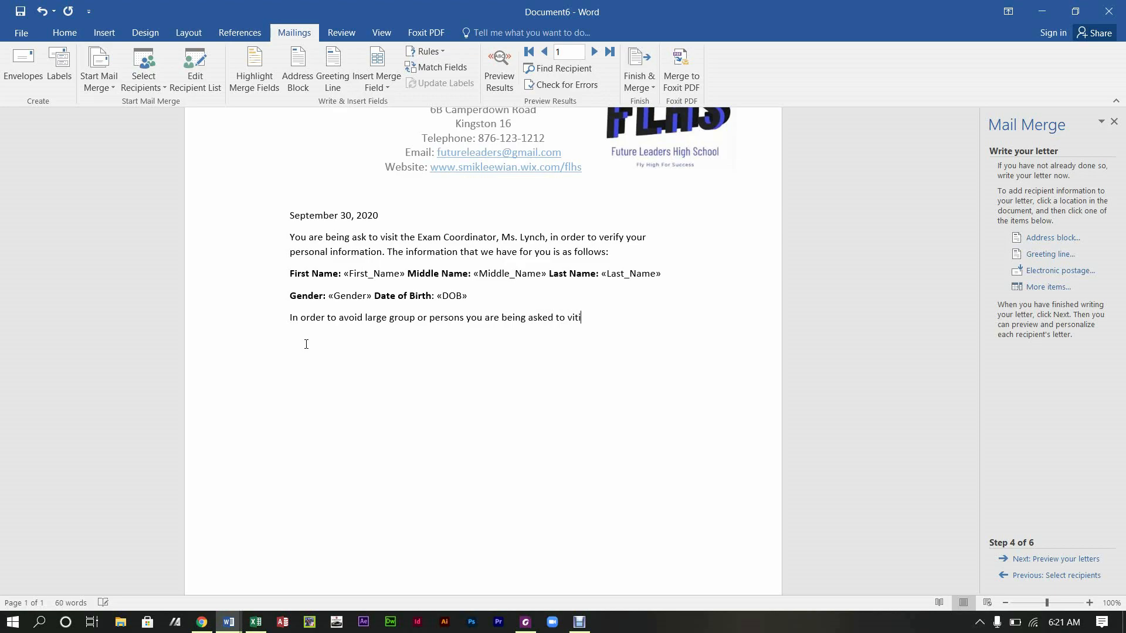
type(" the school based on the schedule given below")
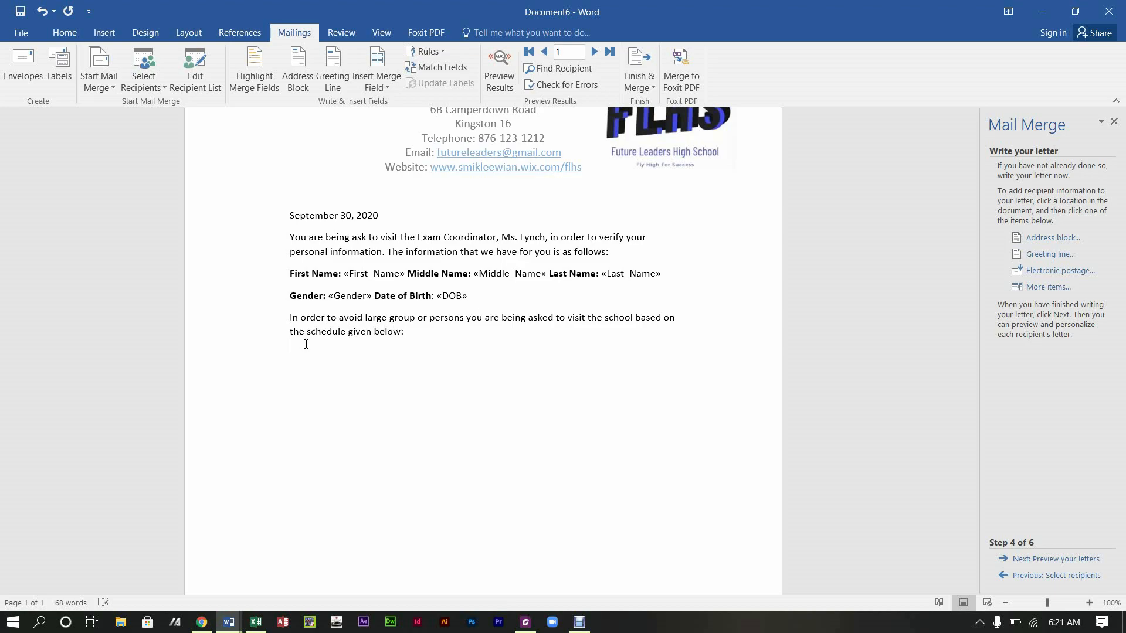
type(":")
Step: On a new line, begin inserting a two-column, four-row table
key("Return")
key("Return")
left_click(92, 38)
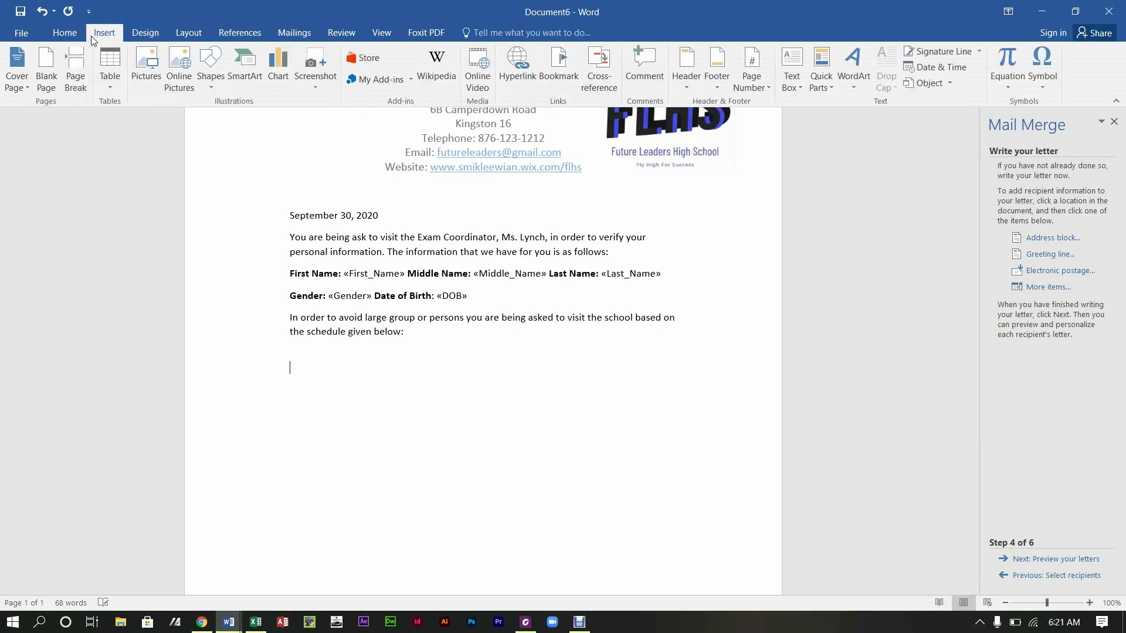
left_click(108, 82)
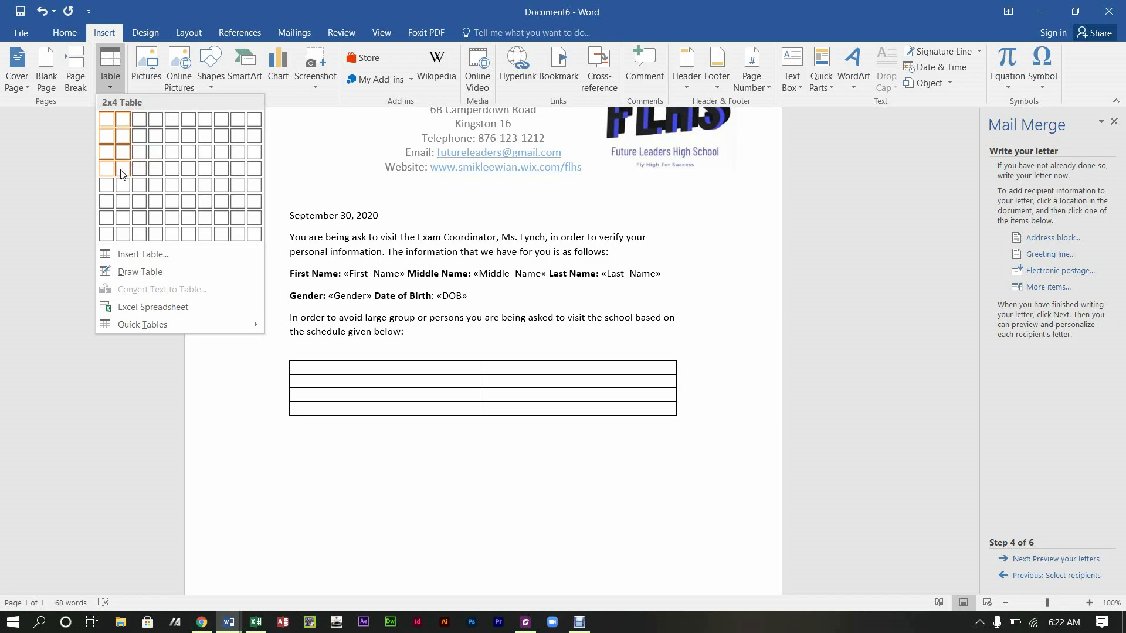
Step: Insert a 2x4 table with headers 'Students with last names' and 'Date' and rows A-I, J-R, S-Z
left_click(121, 170)
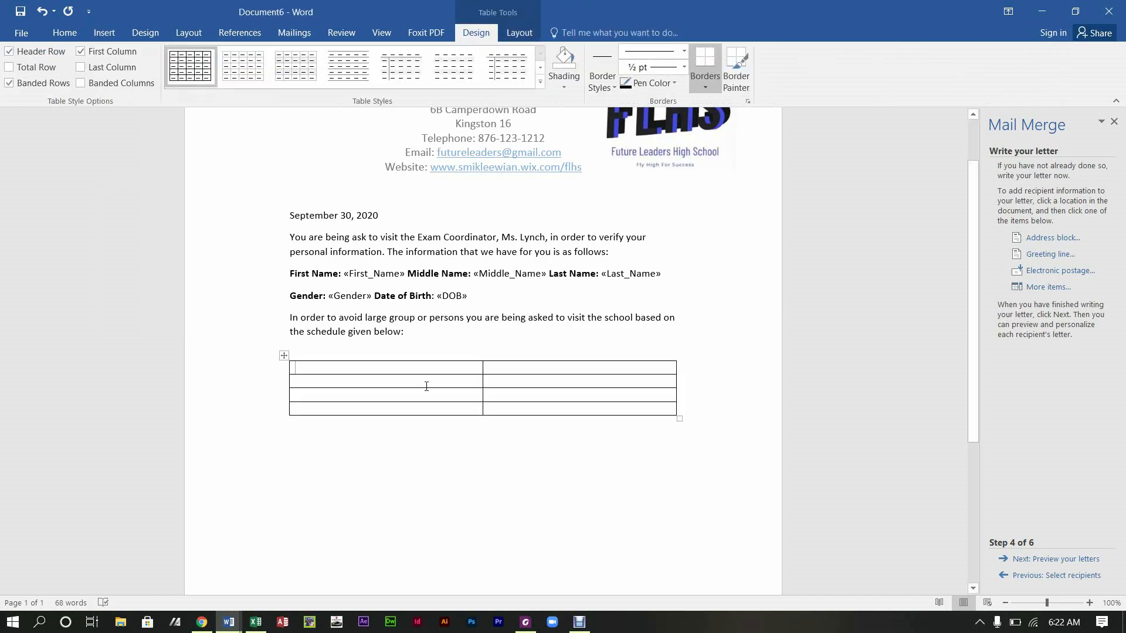
type("Students w")
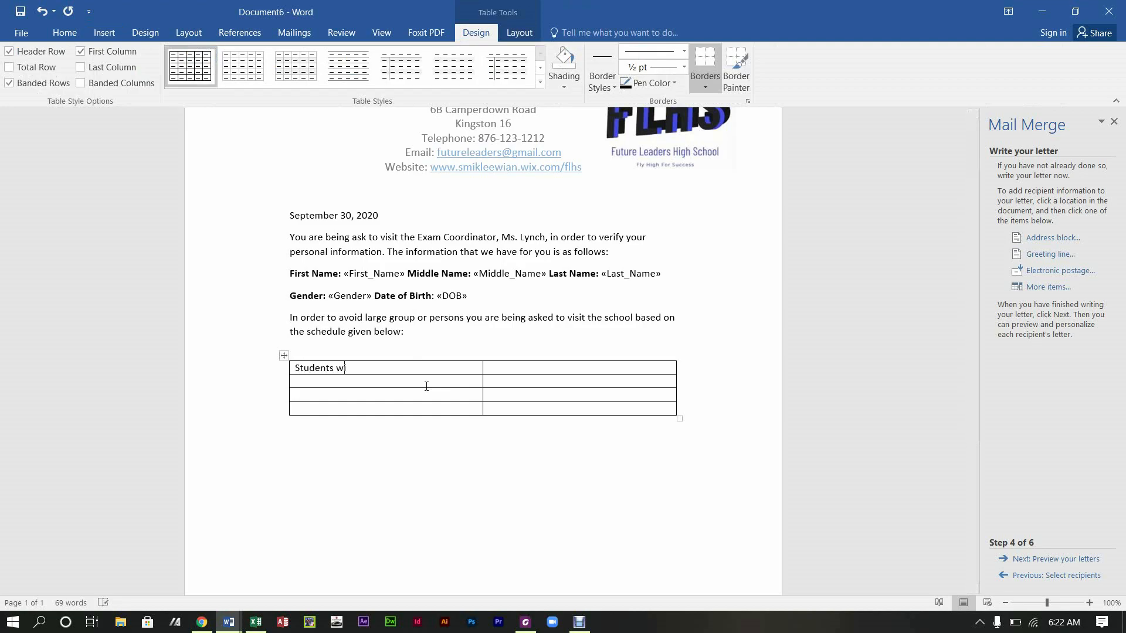
type("ith last nam,e")
key("BackSpace")
key("BackSpace")
key("BackSpace")
type("m")
type("es\t")
type("Date ")
type("A-")
type("I ")
type("J-R ")
type("S-Z")
Step: Enter the dates Wednesday, October 7; Thursday, October 8; Friday, October 9, 2020
type("Wed")
type("nesday")
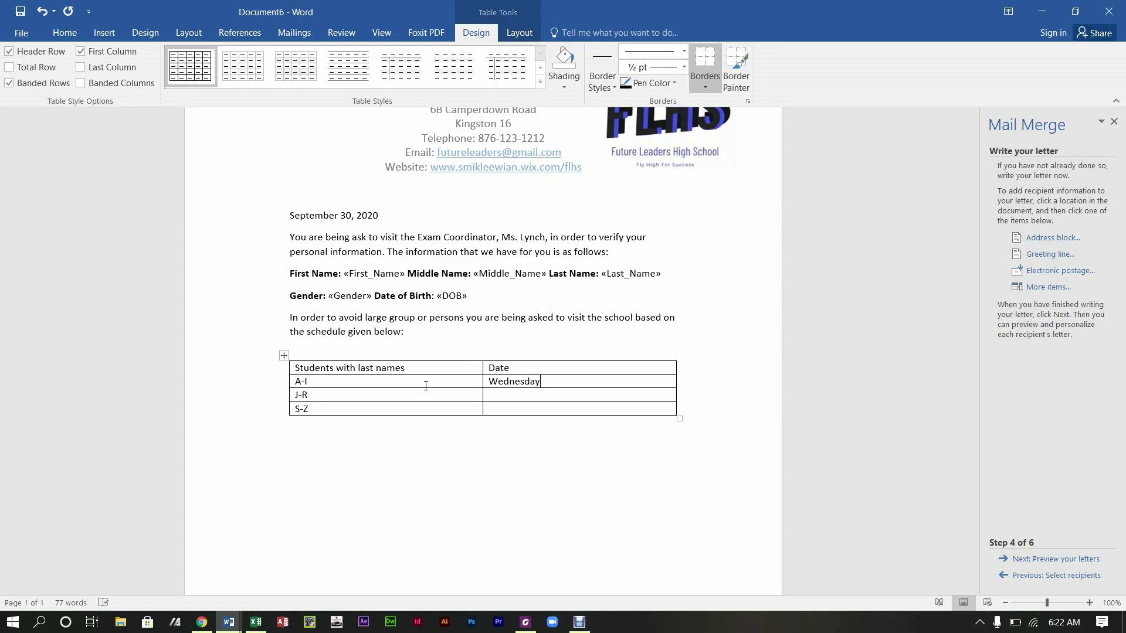
type(", Oc")
type("tober ")
type("7, 2020")
type("Thursday")
type(", O")
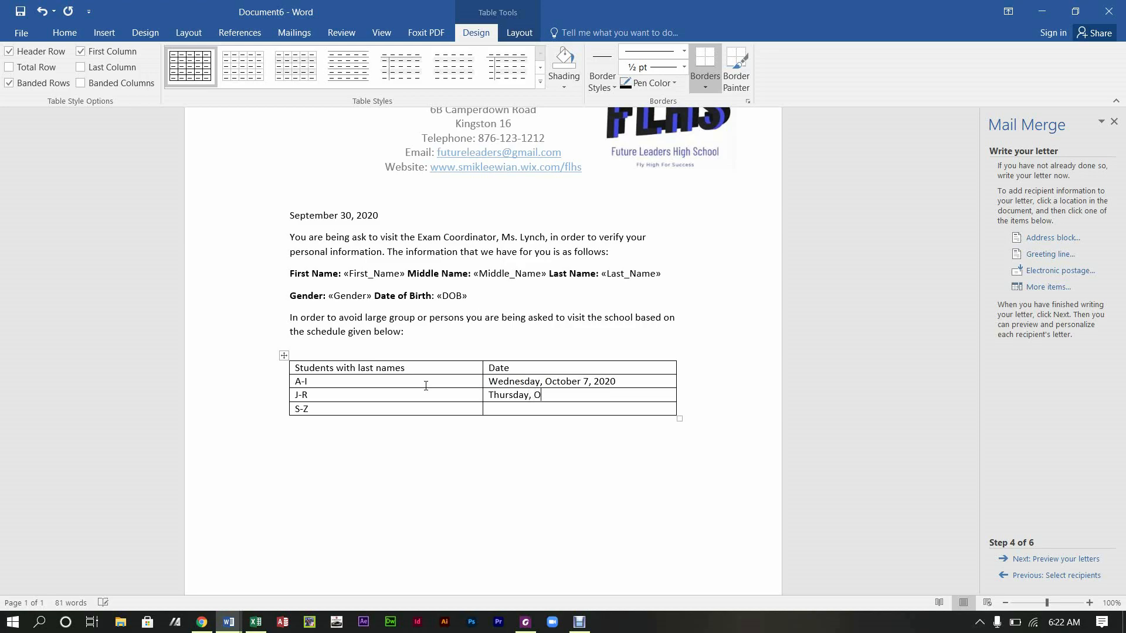
type("ctober 8, 2020")
type("Friday")
type(", Ov")
type("to")
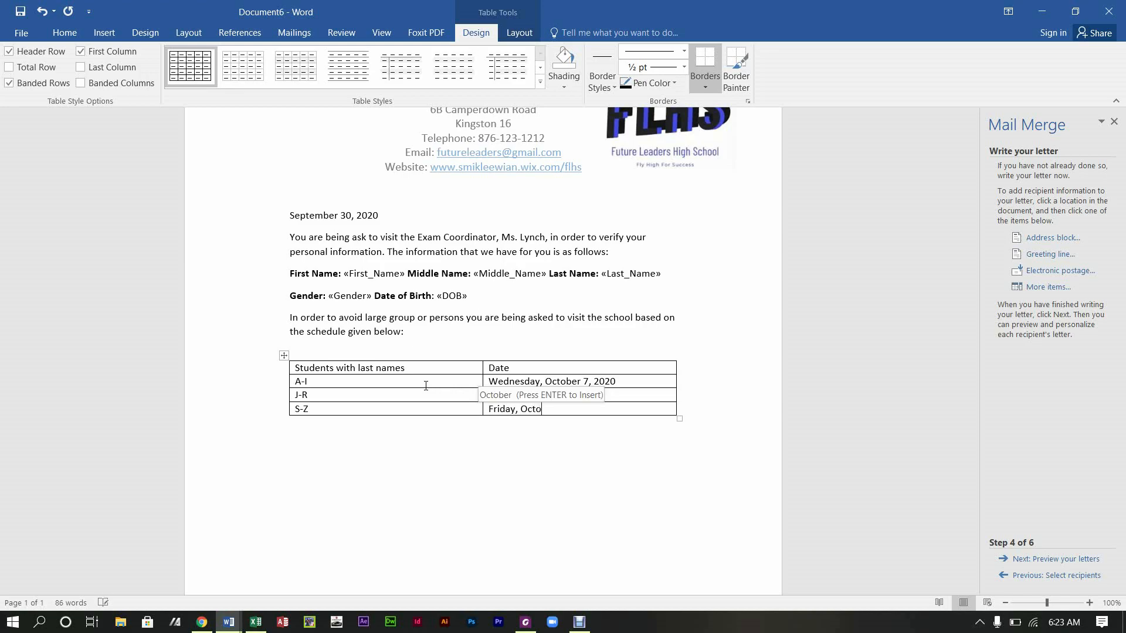
type("ber 9, 2020")
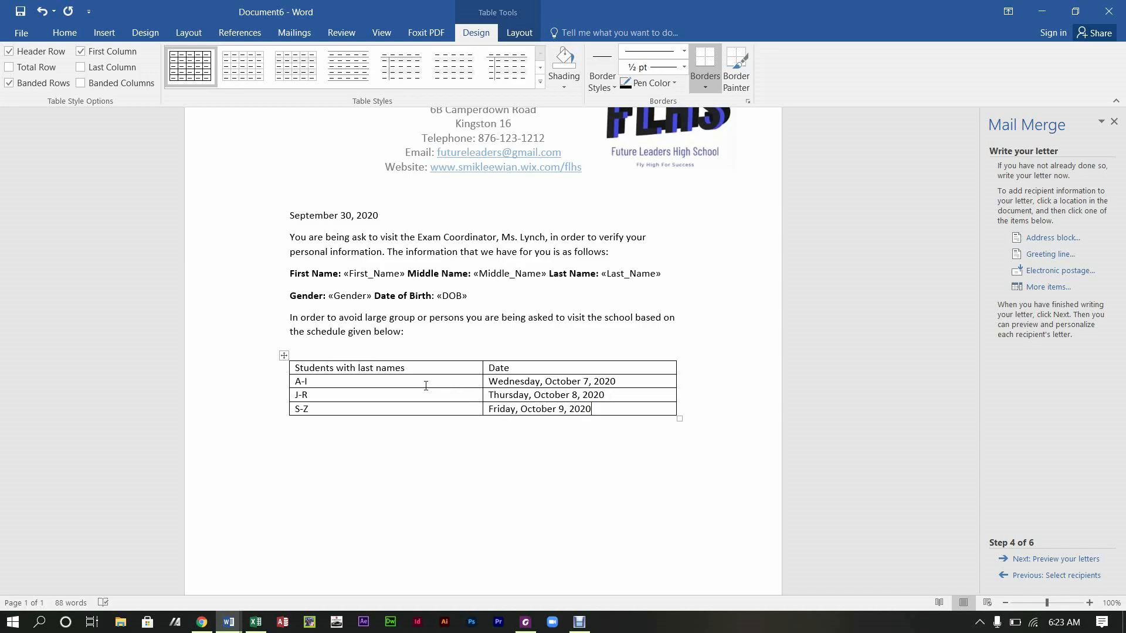
left_click(412, 482)
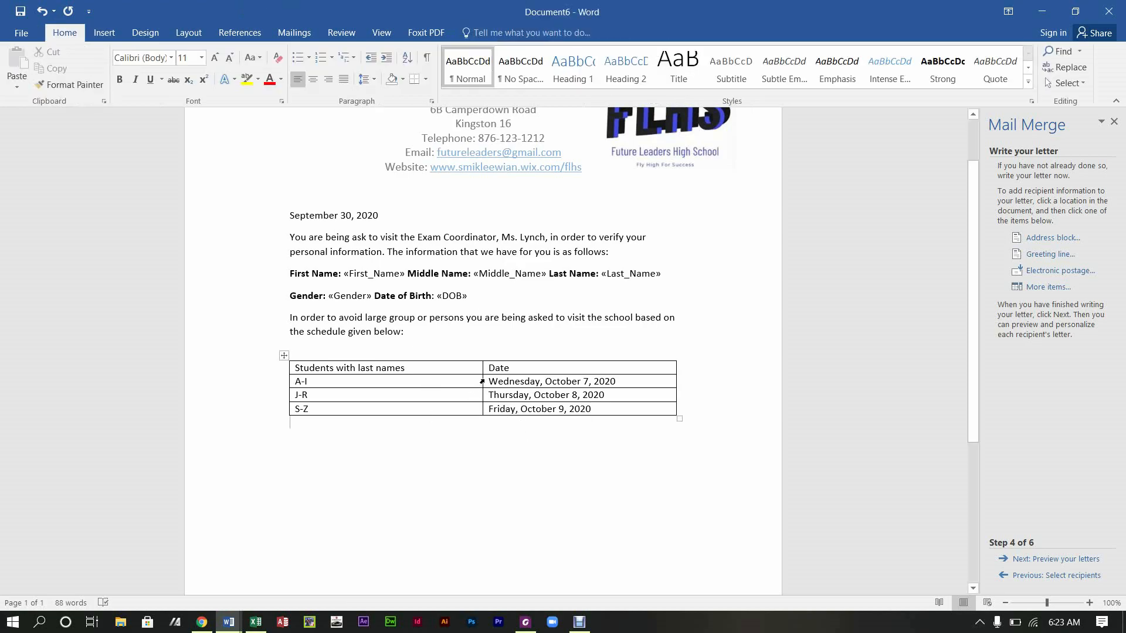
Step: Narrow the student-group and Date columns of the schedule table
left_click_drag(482, 382, 426, 388)
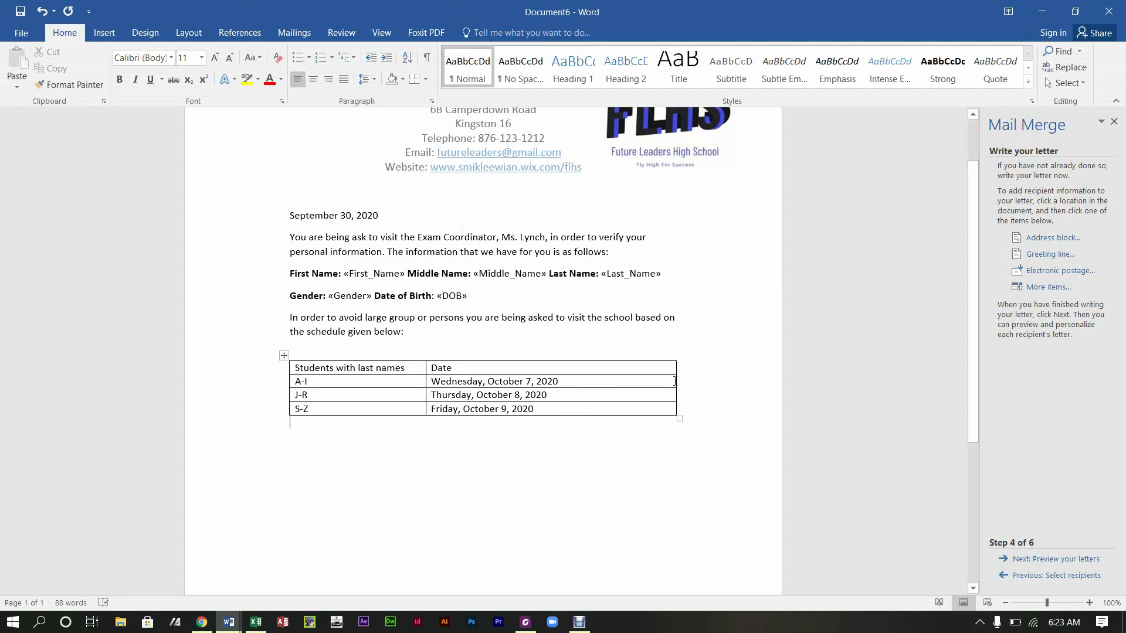
left_click_drag(675, 383, 579, 382)
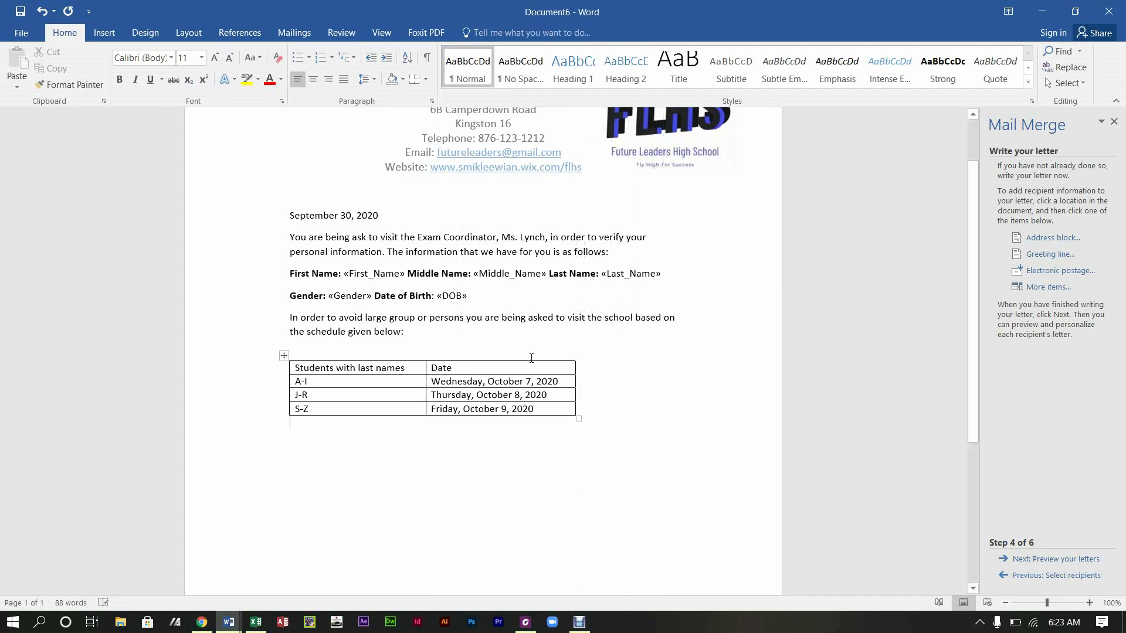
left_click(429, 399)
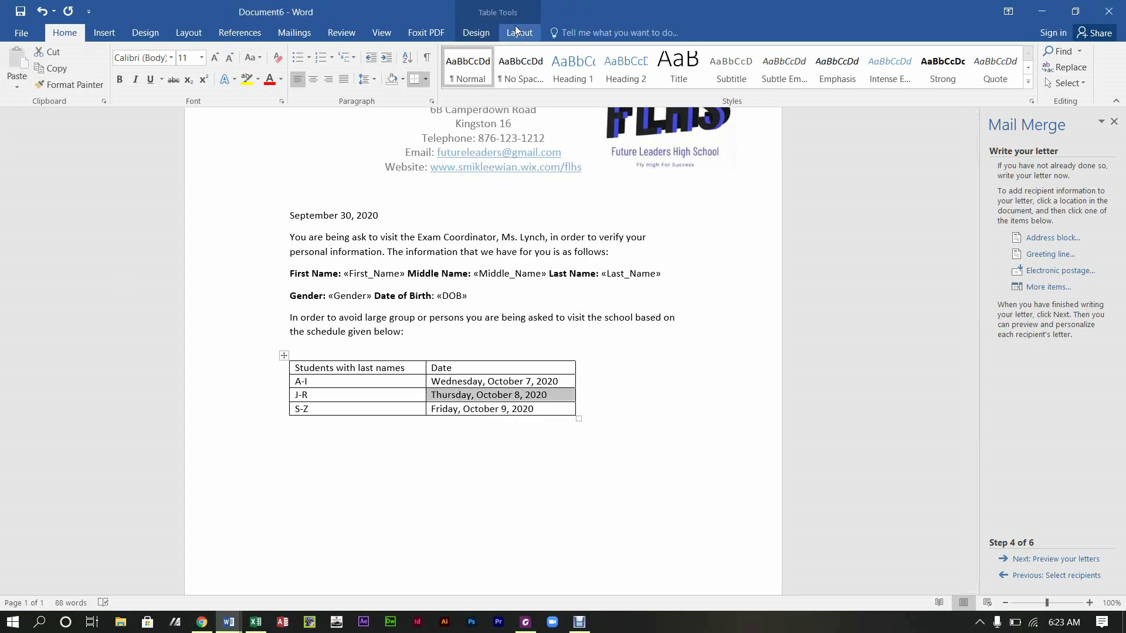
Step: Apply the blue Grid Table style and move the table toward the page centre
left_click(475, 33)
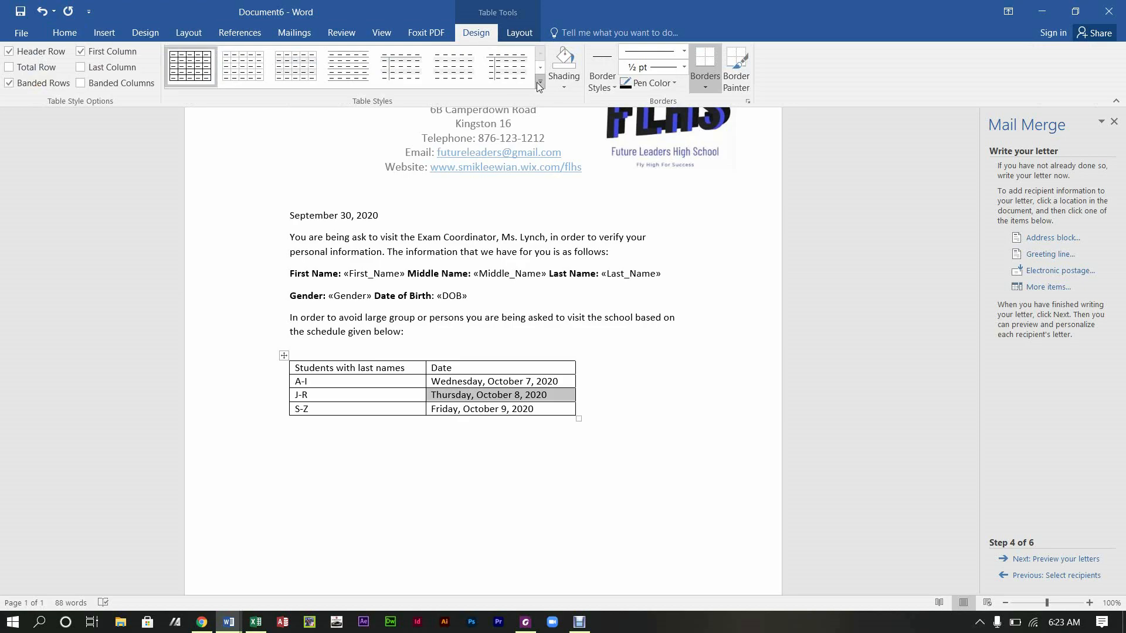
left_click(544, 57)
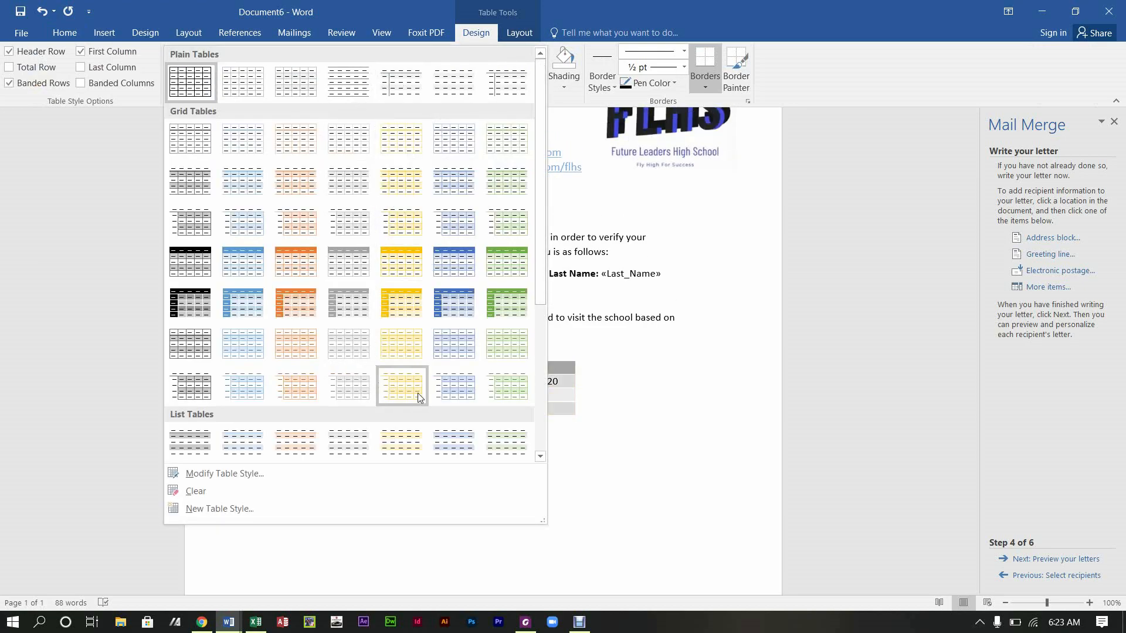
left_click(445, 270)
left_click(640, 394)
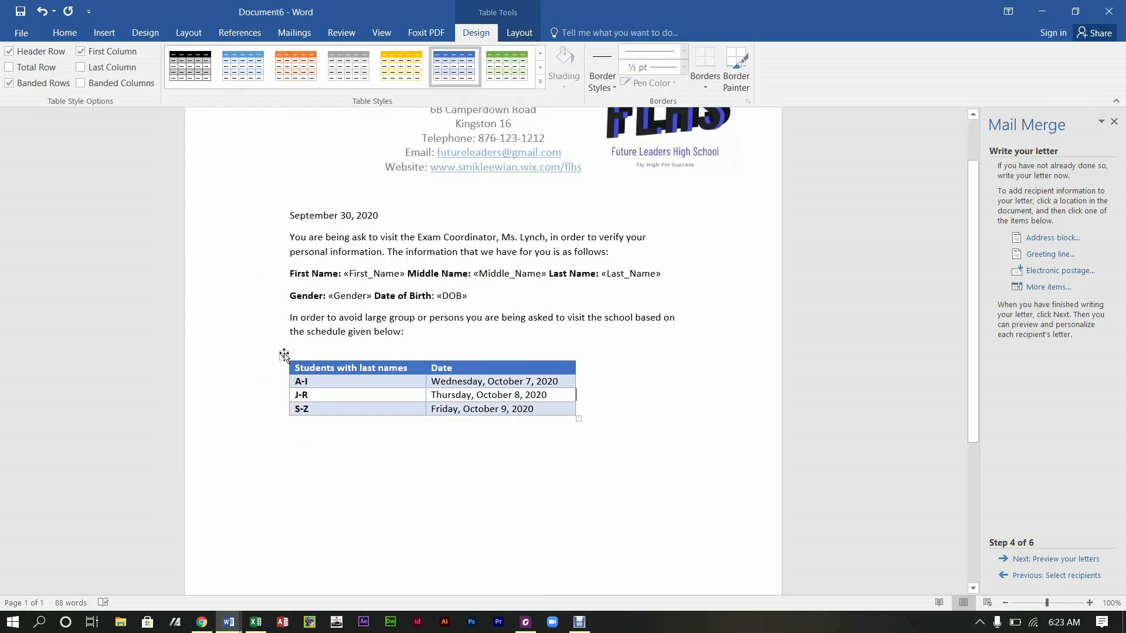
left_click_drag(284, 355, 333, 353)
left_click(320, 481)
Step: Below the table, ask students UNABLE to make the date to contact the exam co-ordinator or form teacher
key("Return")
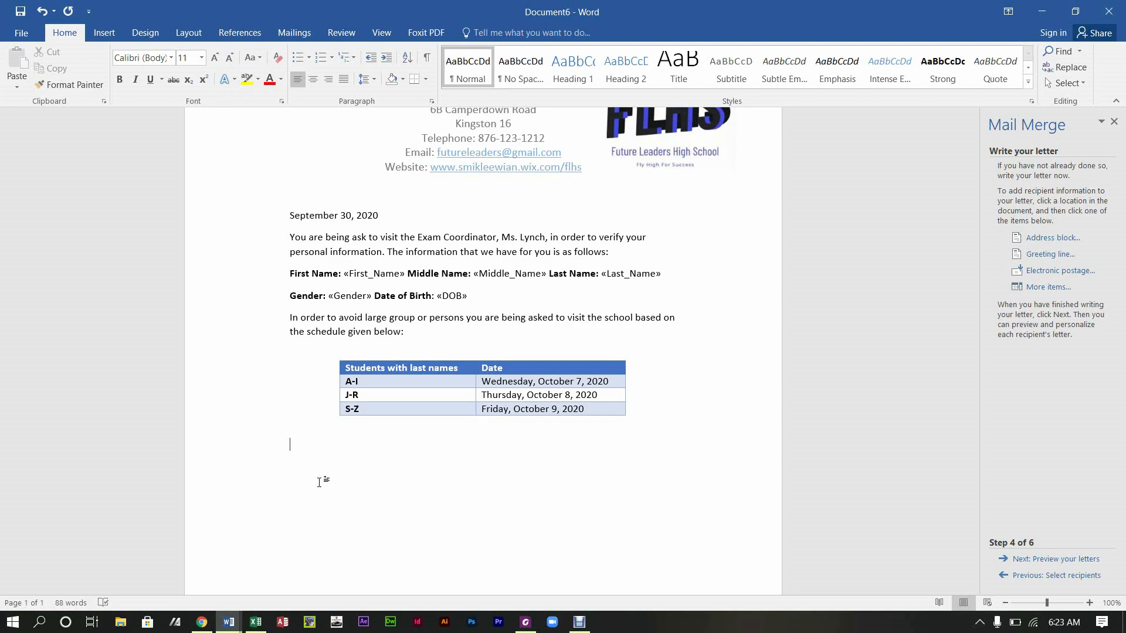
type("In ")
type("you are UNABLE")
type("to write")
key("BackSpace")
key("BackSpace")
key("BackSpace")
key("BackSpace")
key("BackSpace")
type("make it on the date stated above")
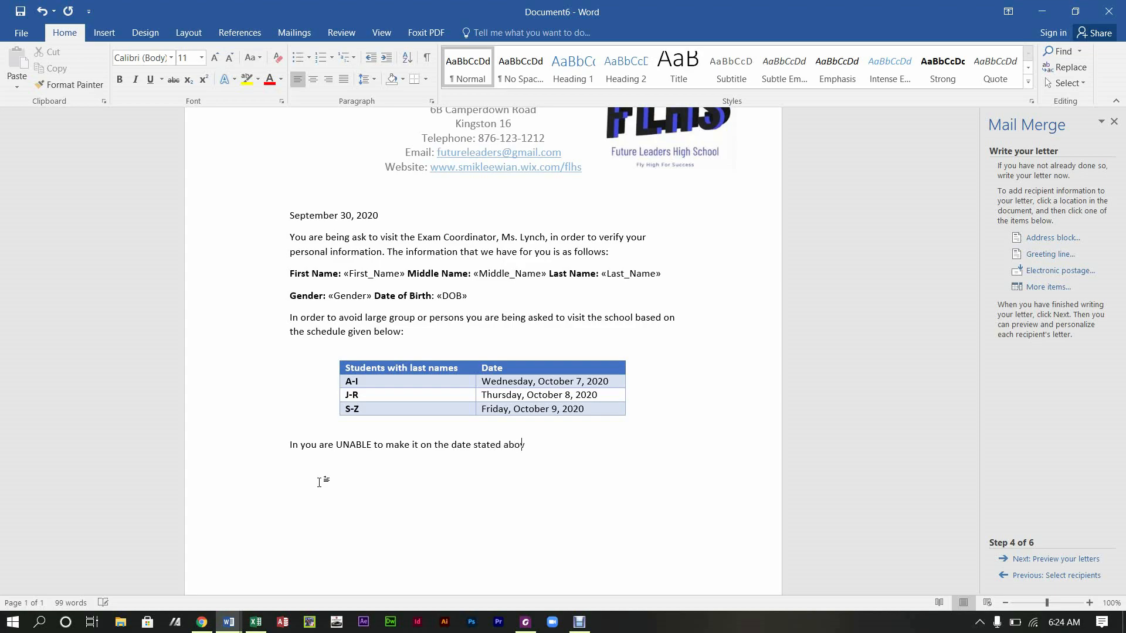
type(" please contact the exam ")
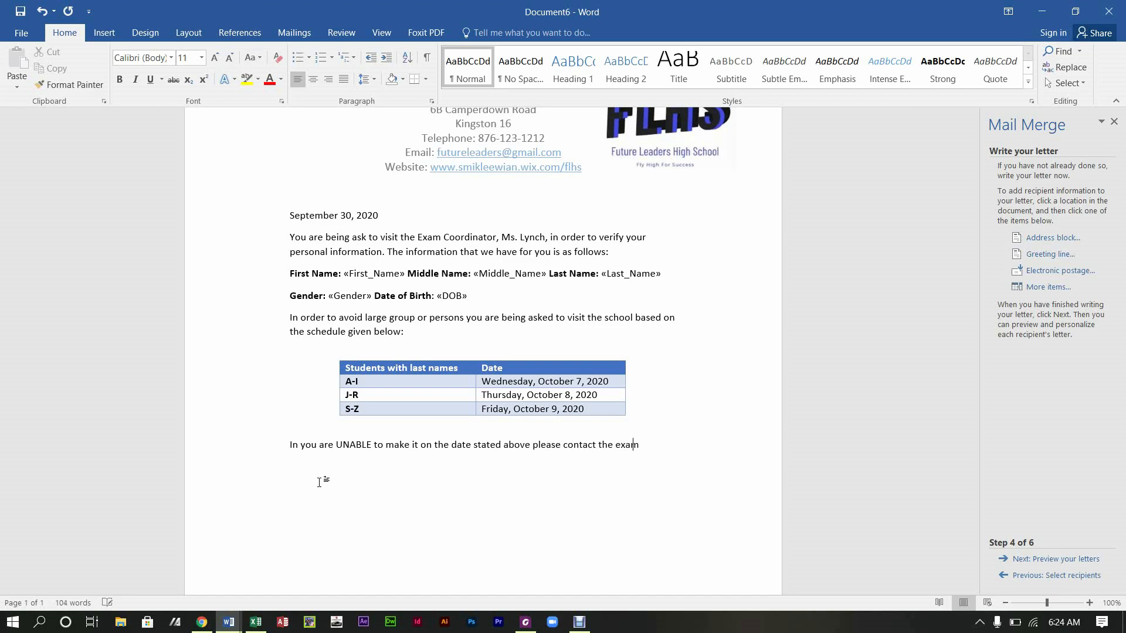
type("co-ordinator")
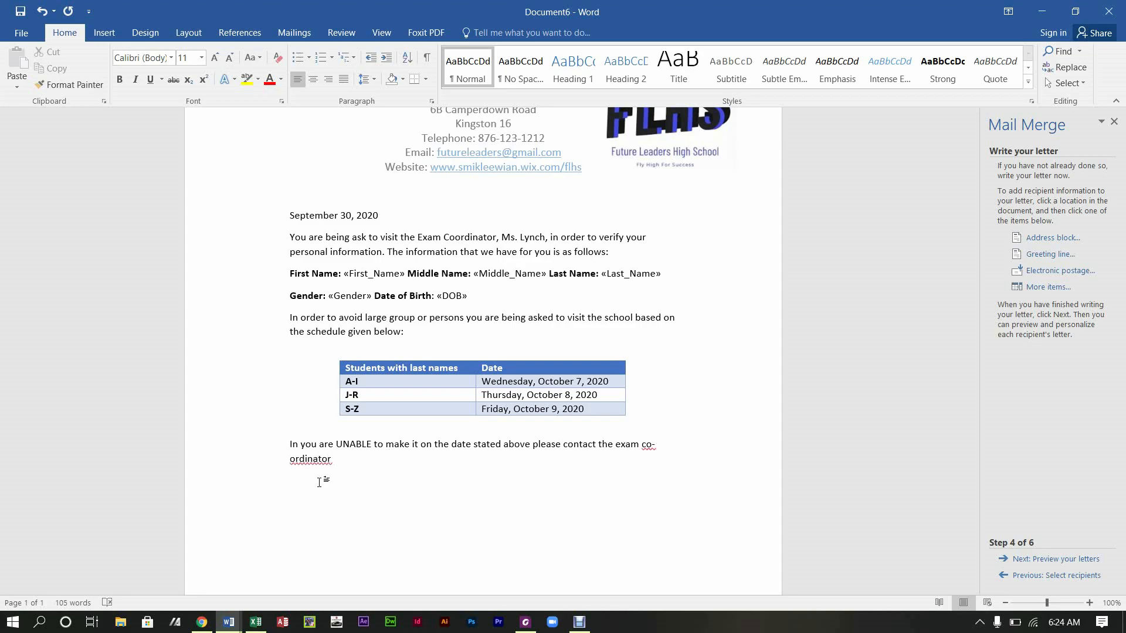
right_click(306, 458)
key("Escape")
type("or ypour")
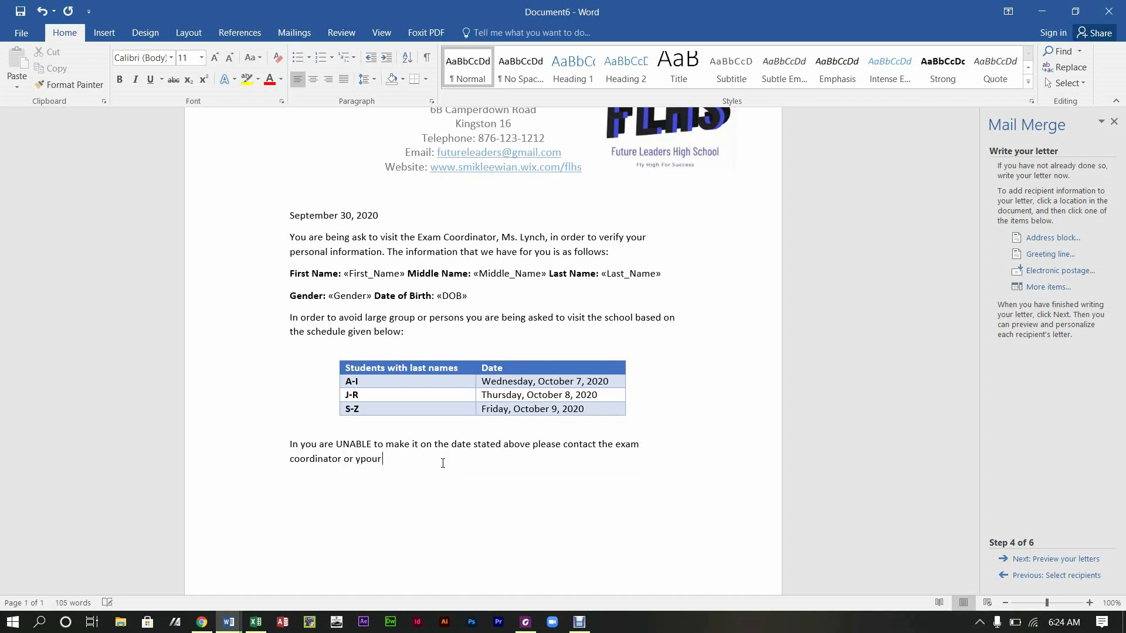
key("BackSpace")
key("BackSpace")
key("BackSpace")
key("BackSpace")
type("our form teacher to make them aware so that a new date ")
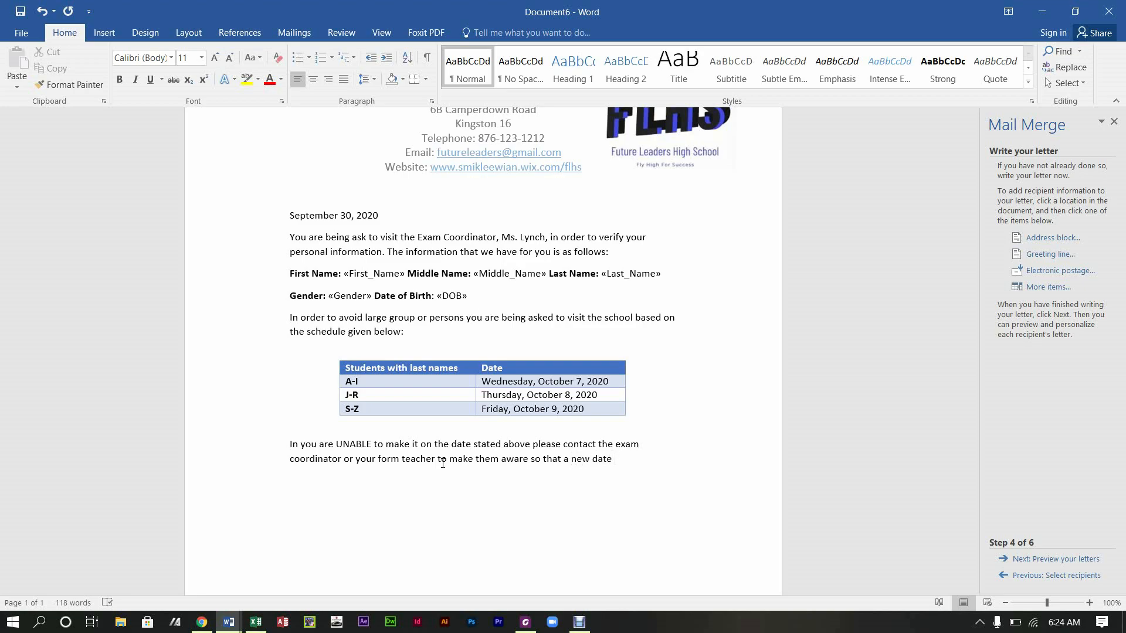
type("can be given.")
Step: Start a paragraph warning that changes after submission to CXC will require paying a fine
key("Return")
key("Return")
type("Ig")
left_click(442, 464)
key("BackSpace")
type("f")
key("ctrl+z")
key("BackSpace")
key("BackSpace")
type("f you attemp")
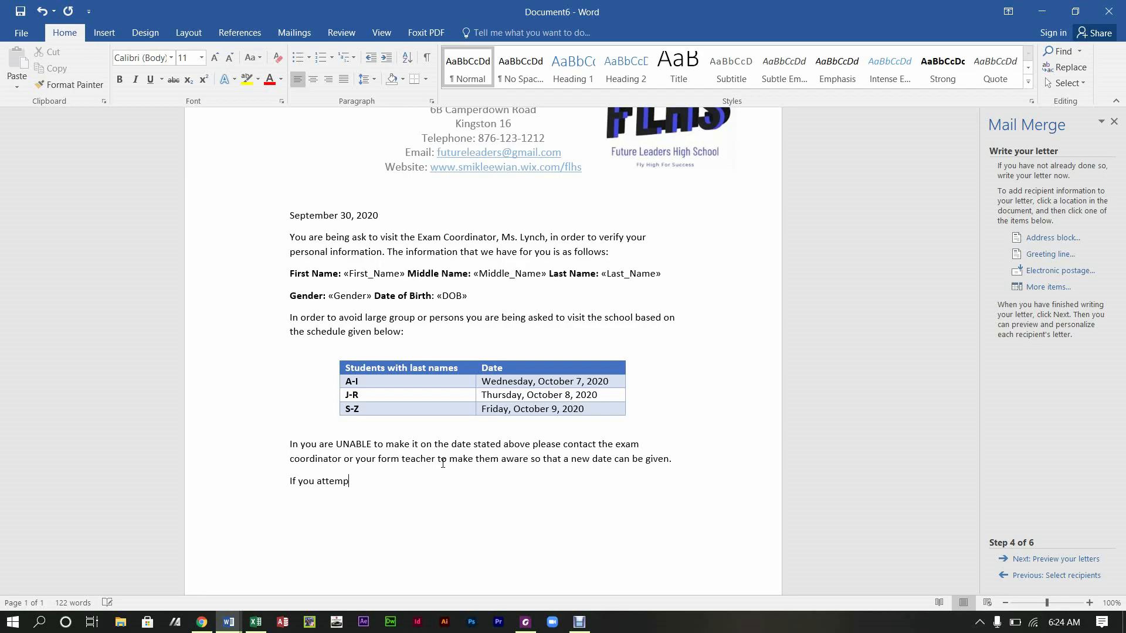
type("t to amkw")
key("BackSpace")
key("BackSpace")
key("BackSpace")
key("BackSpace")
type(",a")
key("BackSpace")
key("BackSpace")
type("make changes after the information has been submitted to CXC you will have to pay")
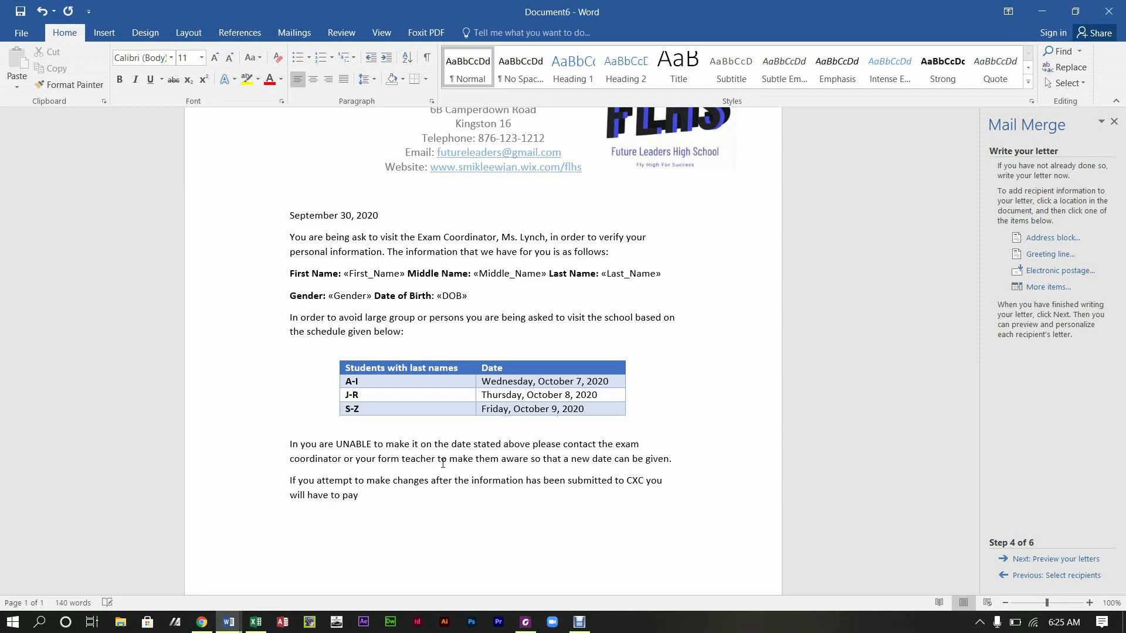
type("a fine")
Step: Set the fine at $50.00 US dollars, then add 'Thanks for your cooperation.', 'Sincerely,' and an underscore line
key("BackSpace")
key("BackSpace")
key("BackSpace")
key("BackSpace")
key("BackSpace")
key("BackSpace")
type("a fine of $50.00 US dollars")
key("Return")
type("Thanks fo")
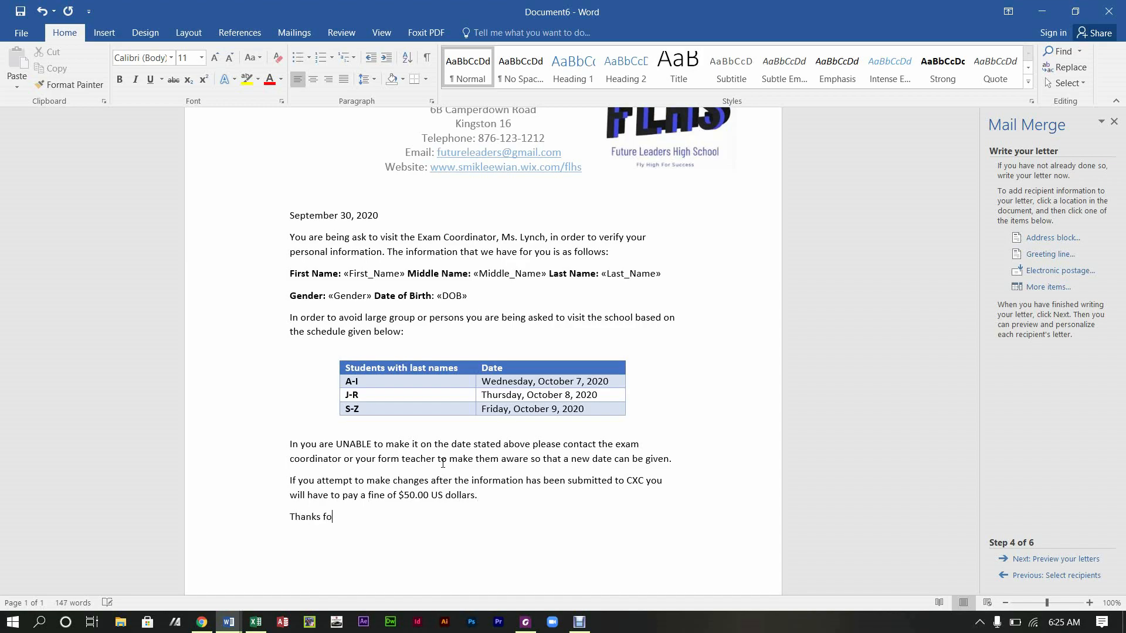
type("r your coopera")
type("tion")
type(".")
type("Sincerly")
type(",")
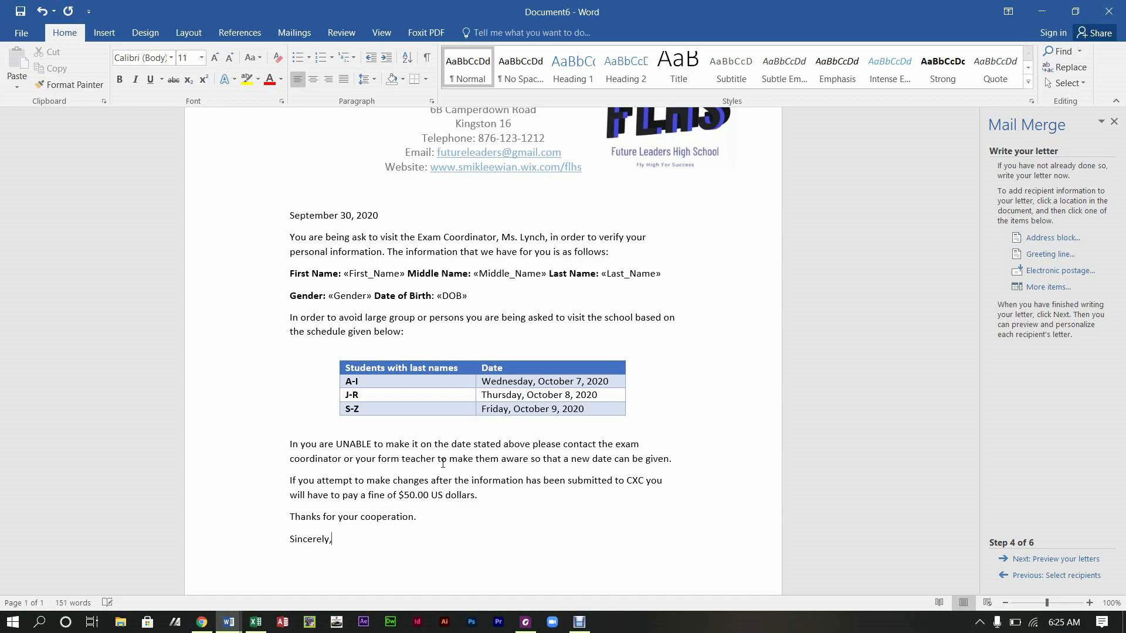
type("__________________________")
Step: Keep the underscores as a plain signature line, with the coordinator's name and 'Exam Coordinator' beneath
key("Return")
key("ctrl+z")
type("M. <")
key("BackSpace")
type("Lynch (Ms)")
key("Return")
type("E")
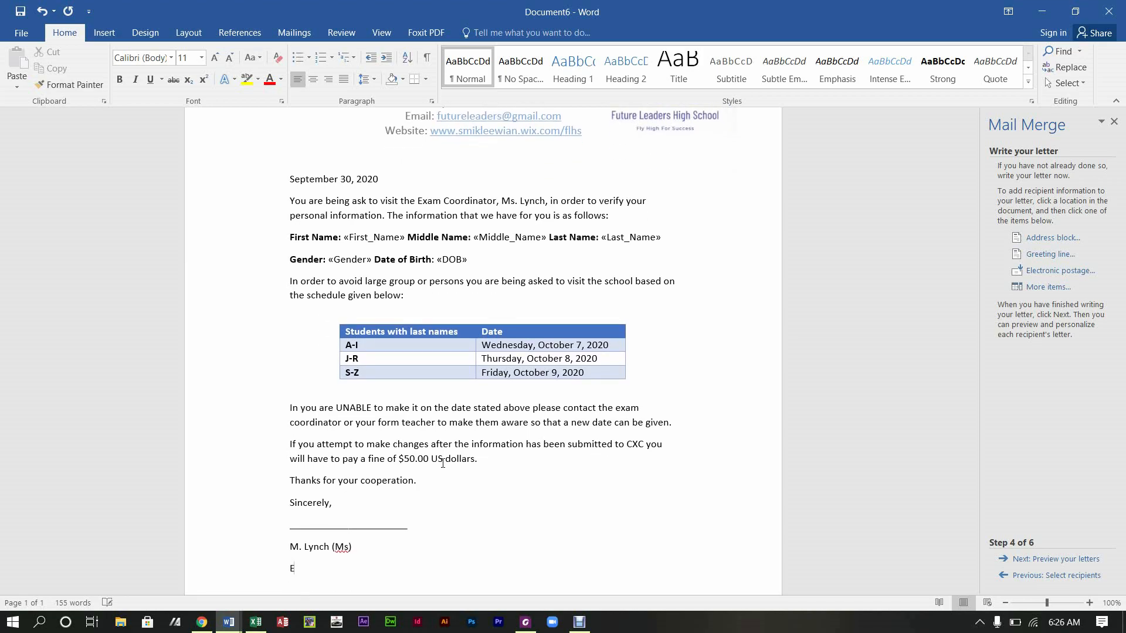
type("xam Coordinator")
left_click_drag(373, 569, 289, 558)
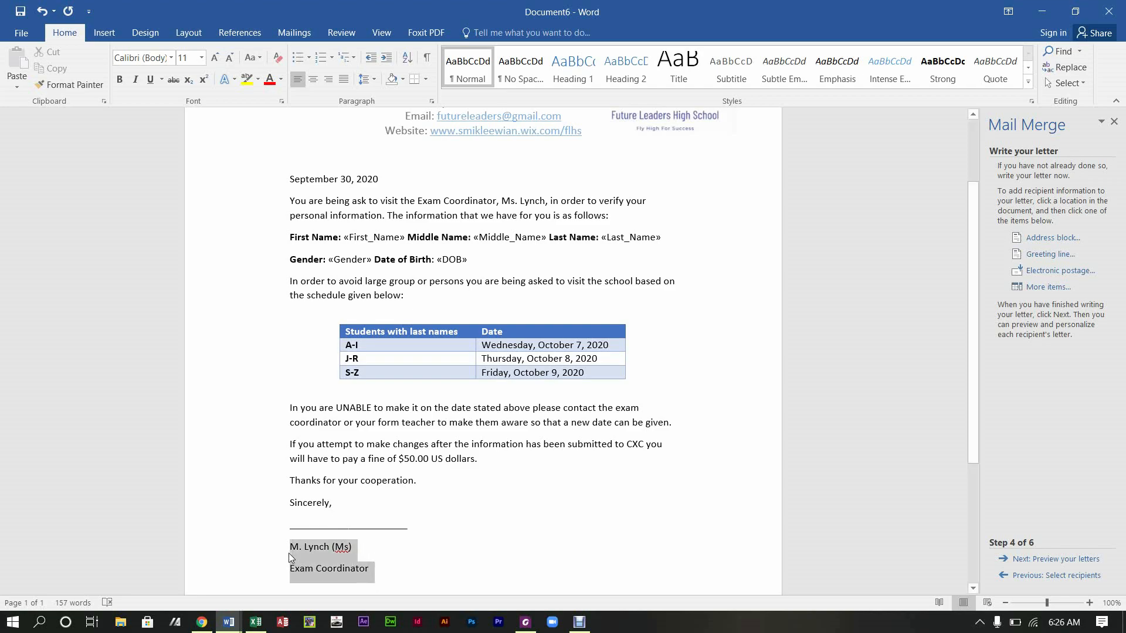
left_click(362, 531)
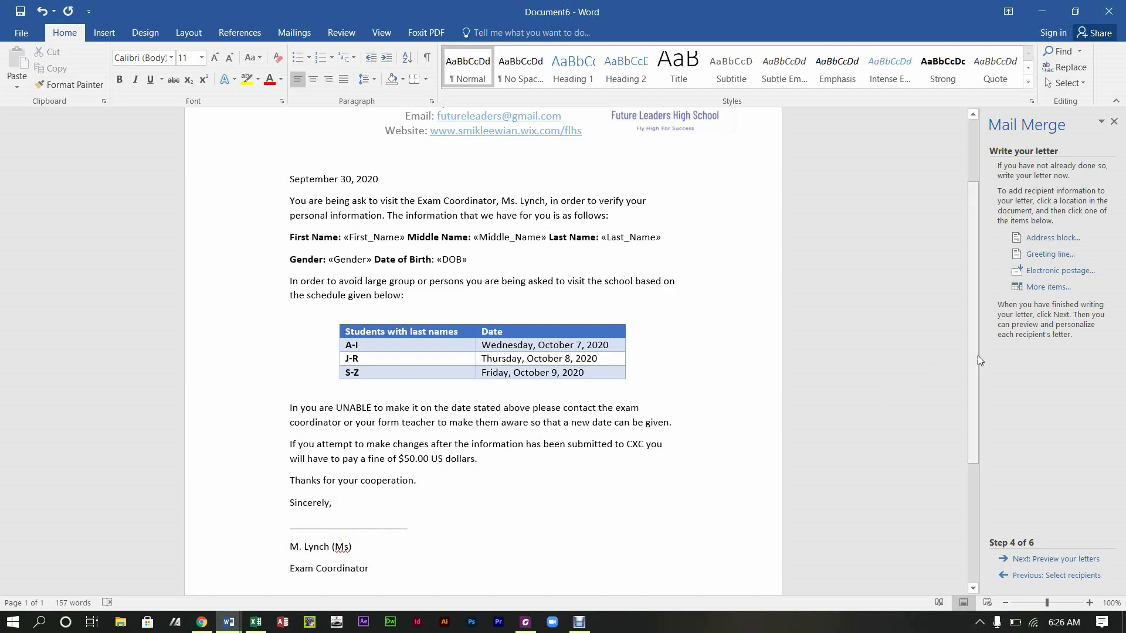
mouse_move(977, 355)
left_mouse_down()
mouse_move(973, 504)
mouse_move(988, 271)
mouse_move(980, 561)
left_mouse_up()
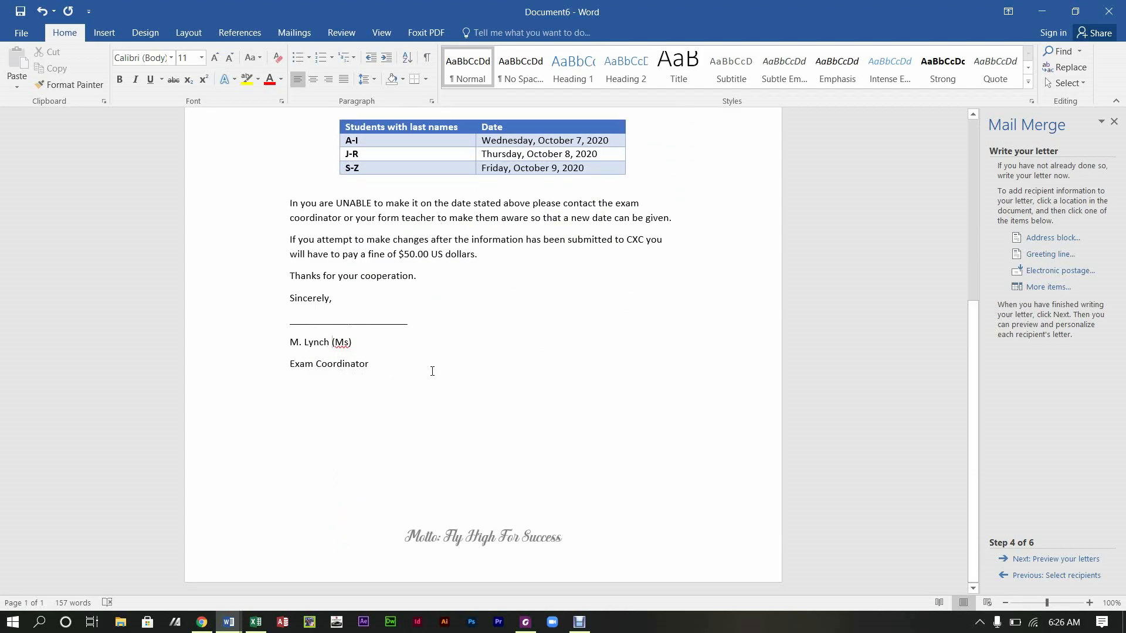
Step: Remove the space after the signature name and title paragraphs
left_click_drag(369, 365, 289, 340)
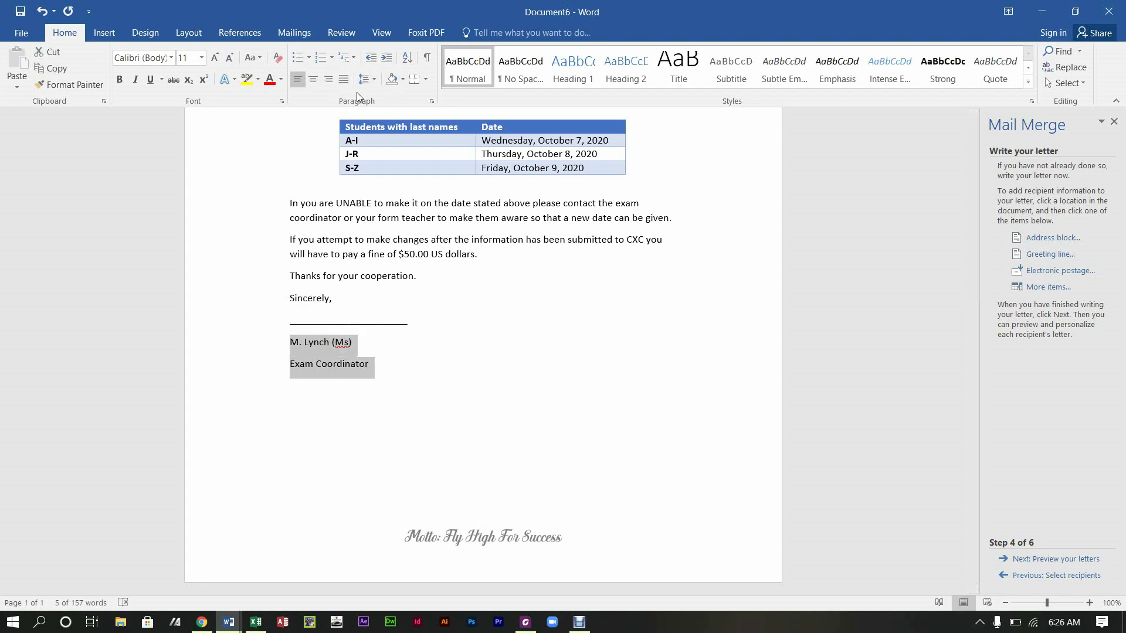
left_click(368, 78)
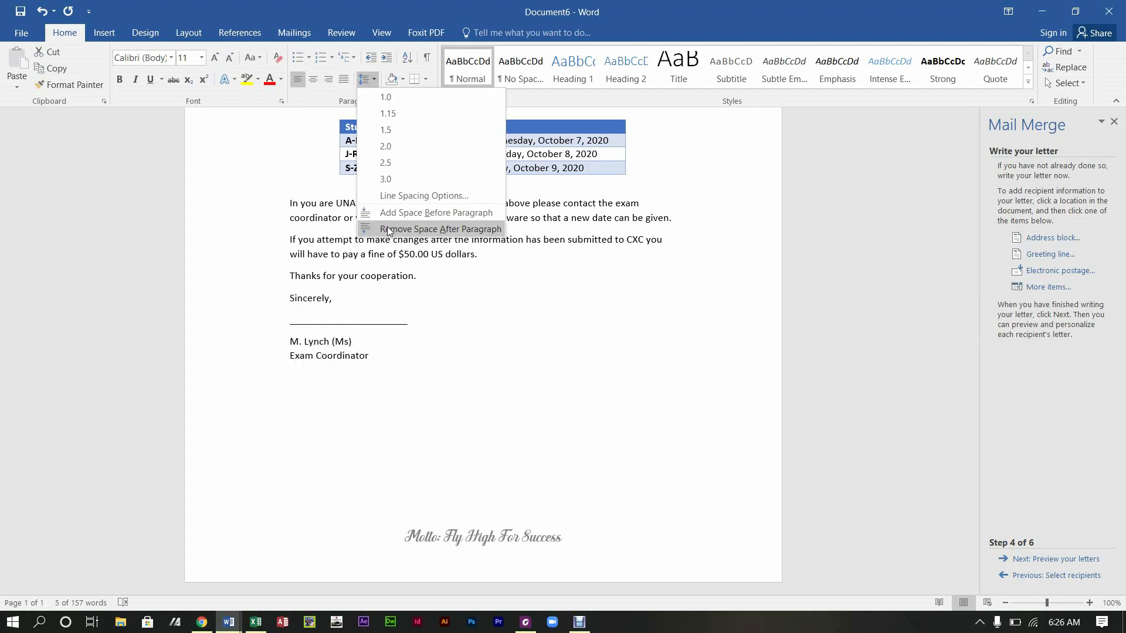
left_click(388, 231)
left_click(373, 356)
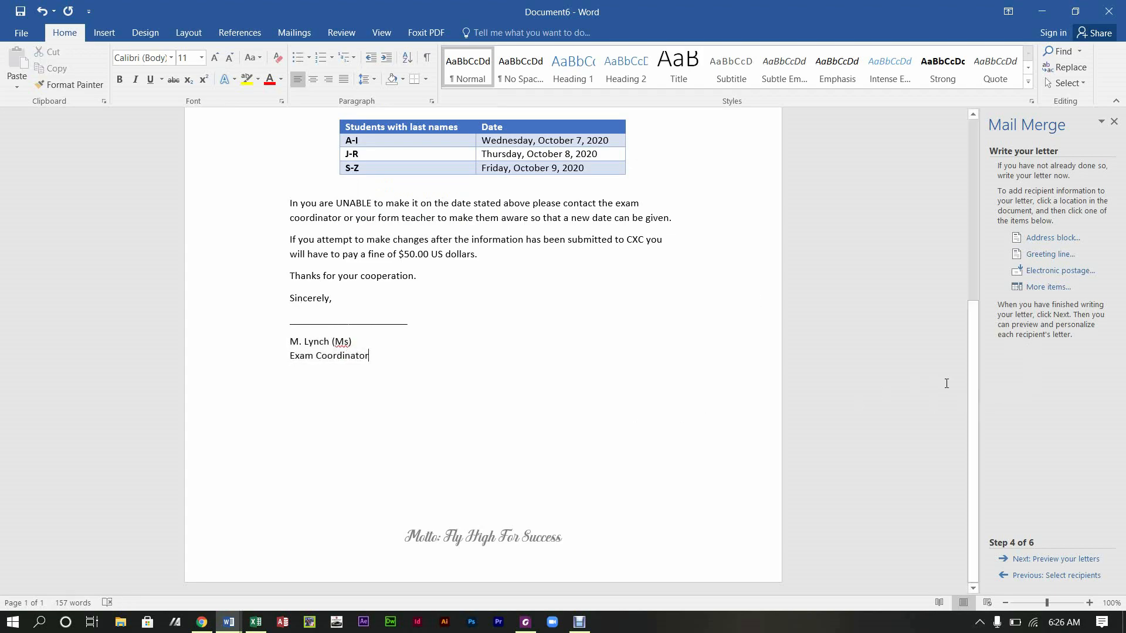
Step: Enlarge the letter body text to 12 pt
left_click_drag(973, 426, 985, 310)
left_click_drag(291, 179, 475, 367)
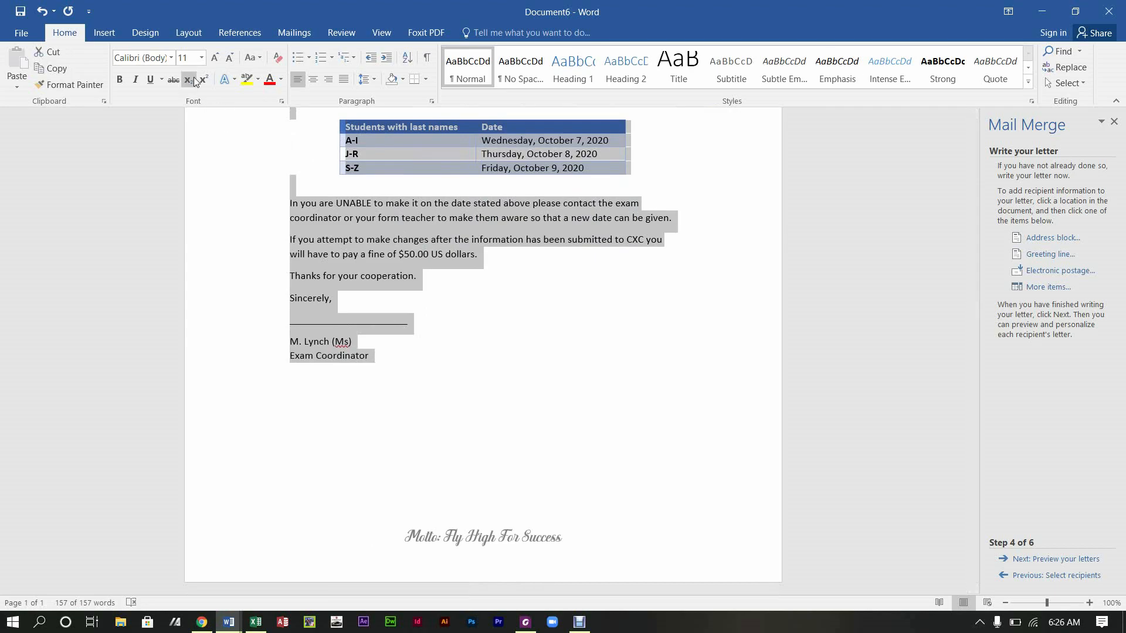
left_click(215, 57)
left_click(476, 352)
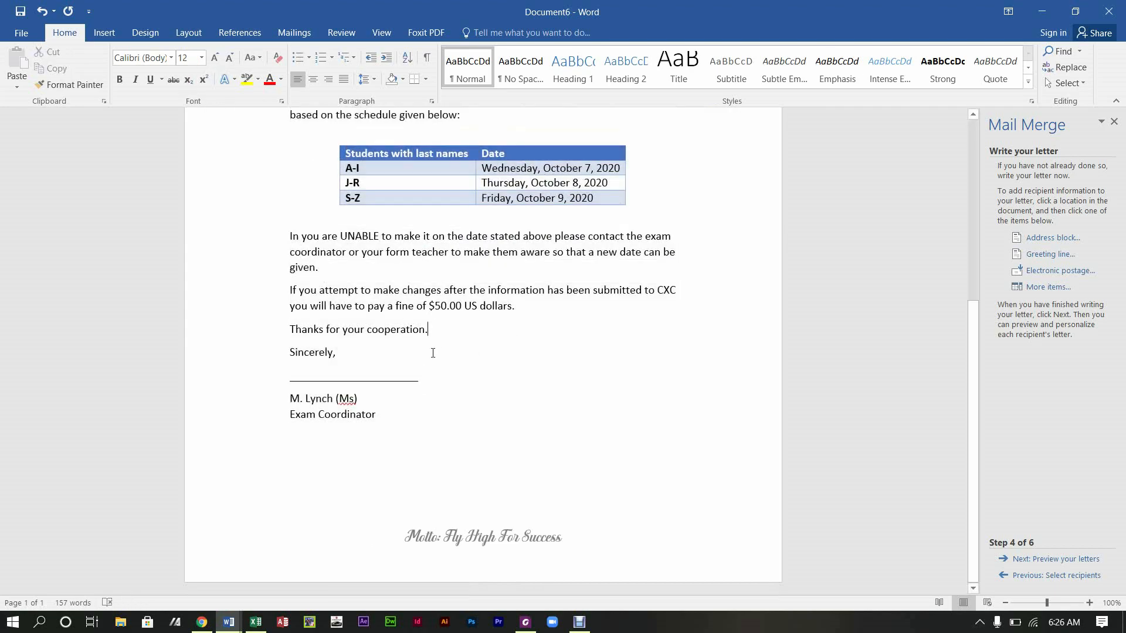
Step: Insert blank lines above the Sincerely and thanks lines
left_click(292, 349)
key("Return")
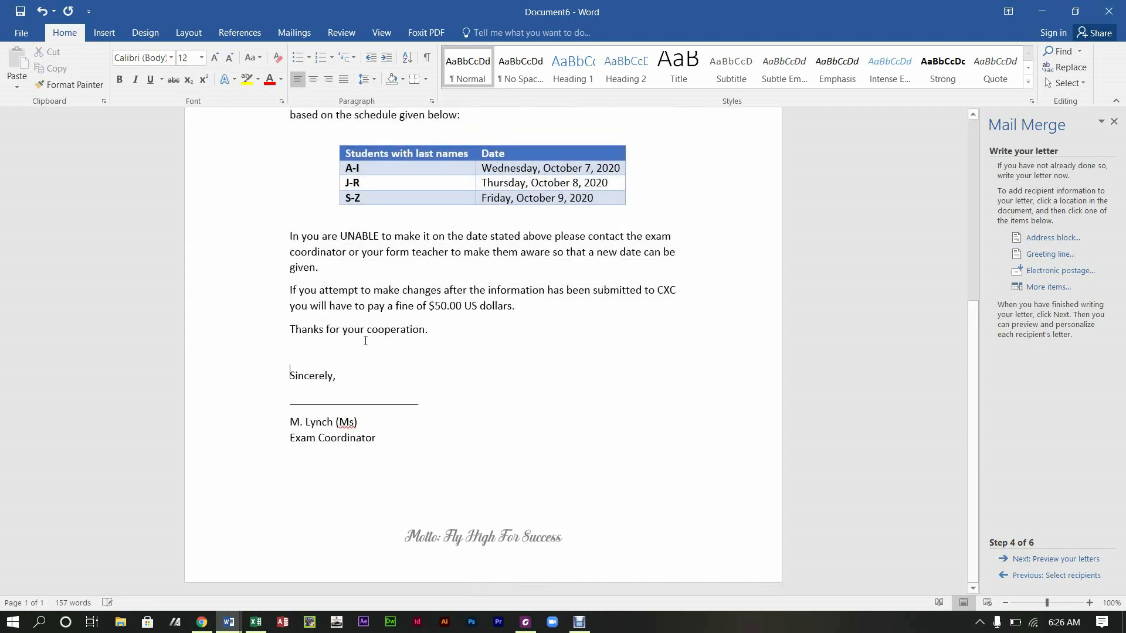
left_click(292, 329)
key("Return")
Step: Add the greeting 'Dear Students' below the date
left_click_drag(973, 446, 968, 302)
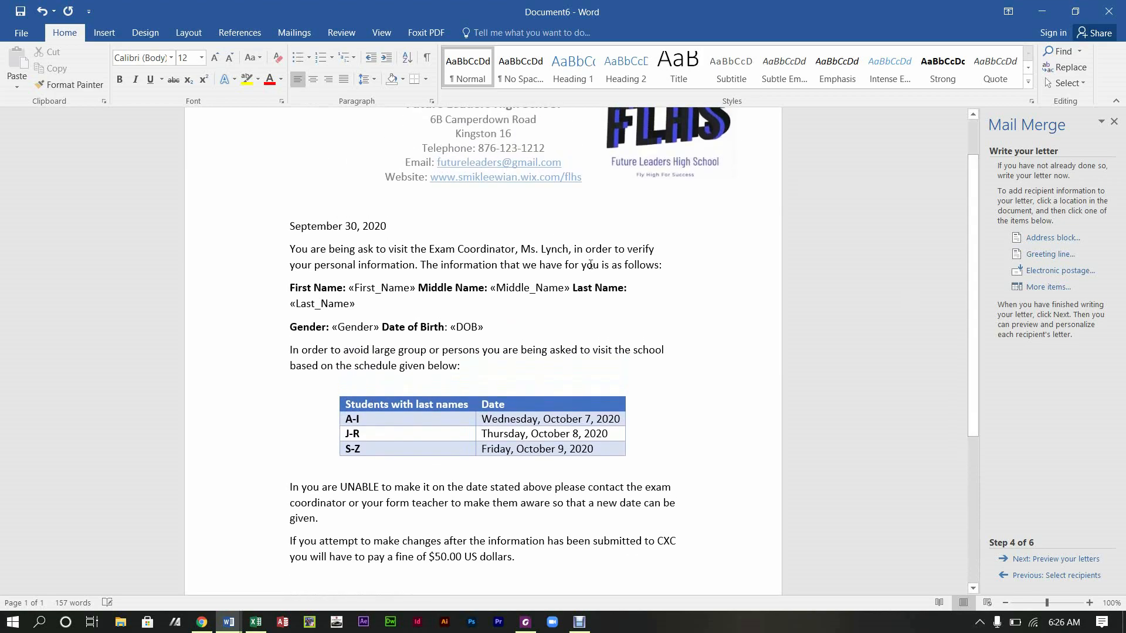
key("Return")
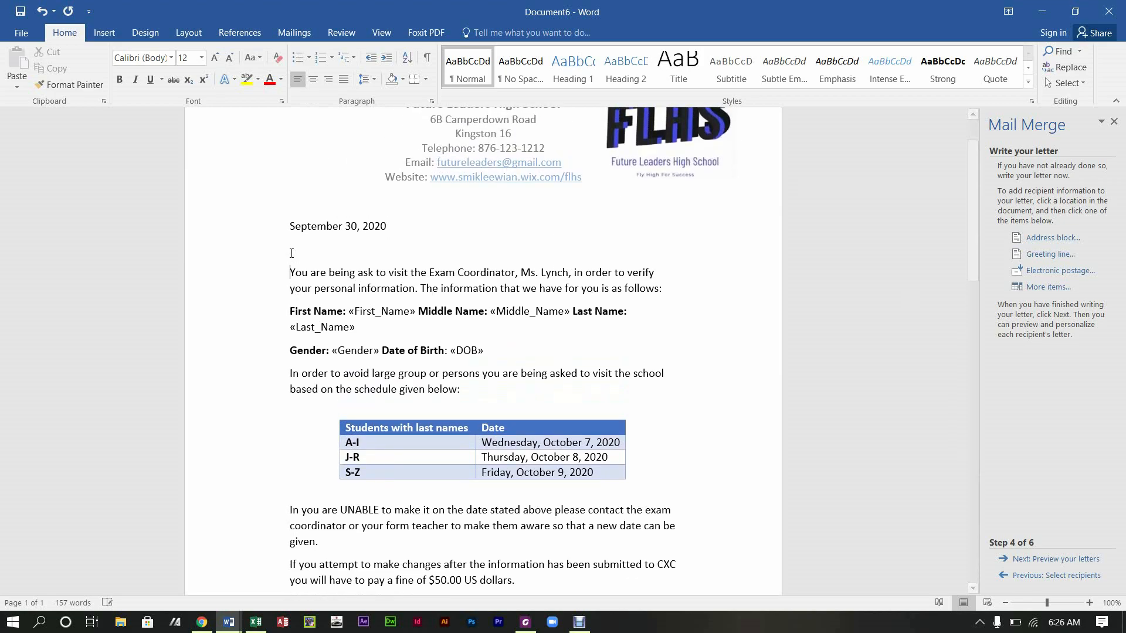
type("Dear Students,")
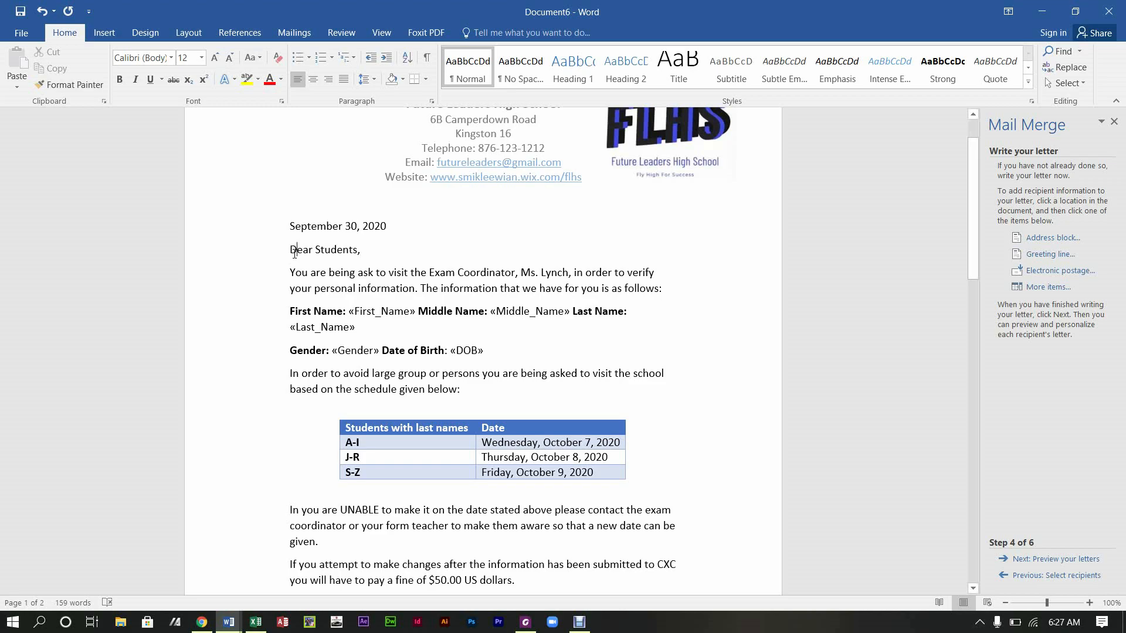
key("Return")
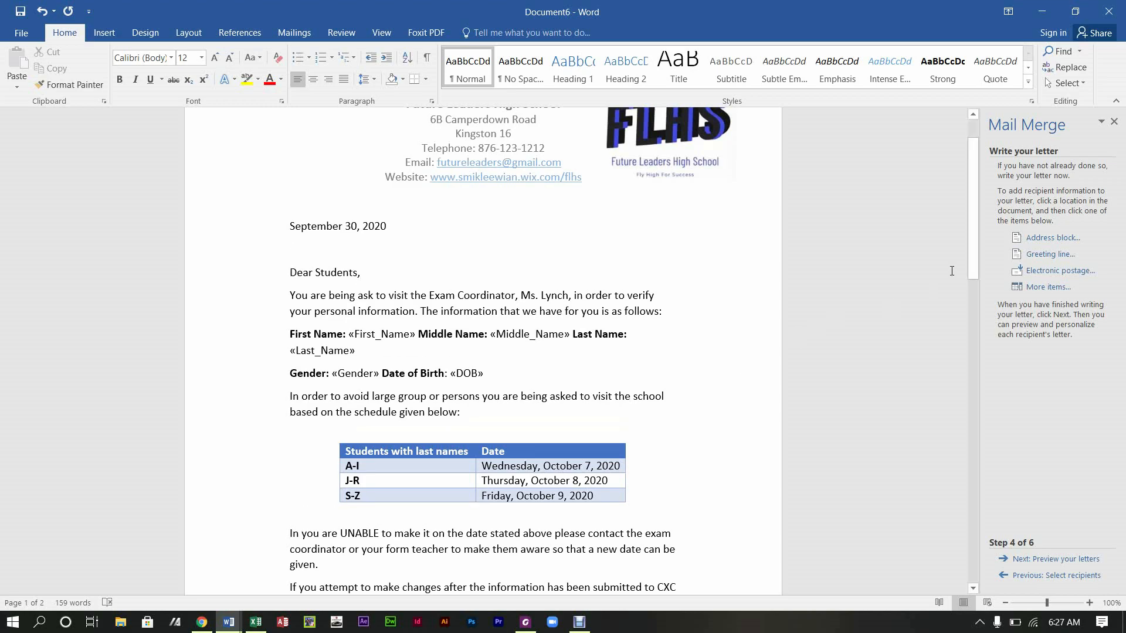
Step: Remove the extra blank lines near the closing so the letter fits on one page
left_click_drag(976, 243, 968, 346)
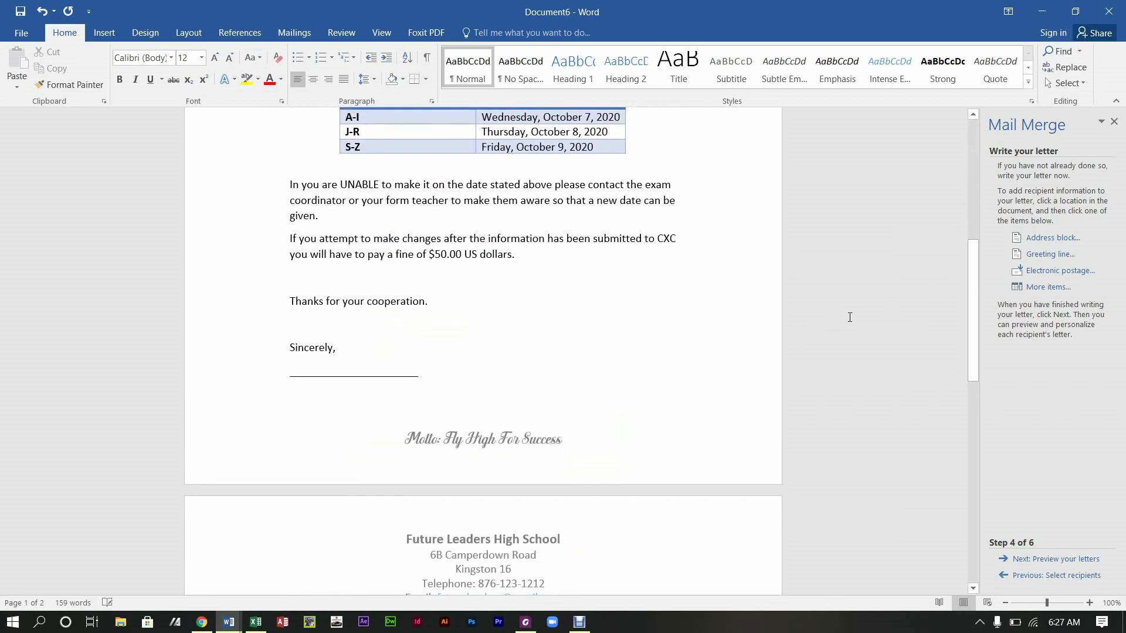
key("BackSpace")
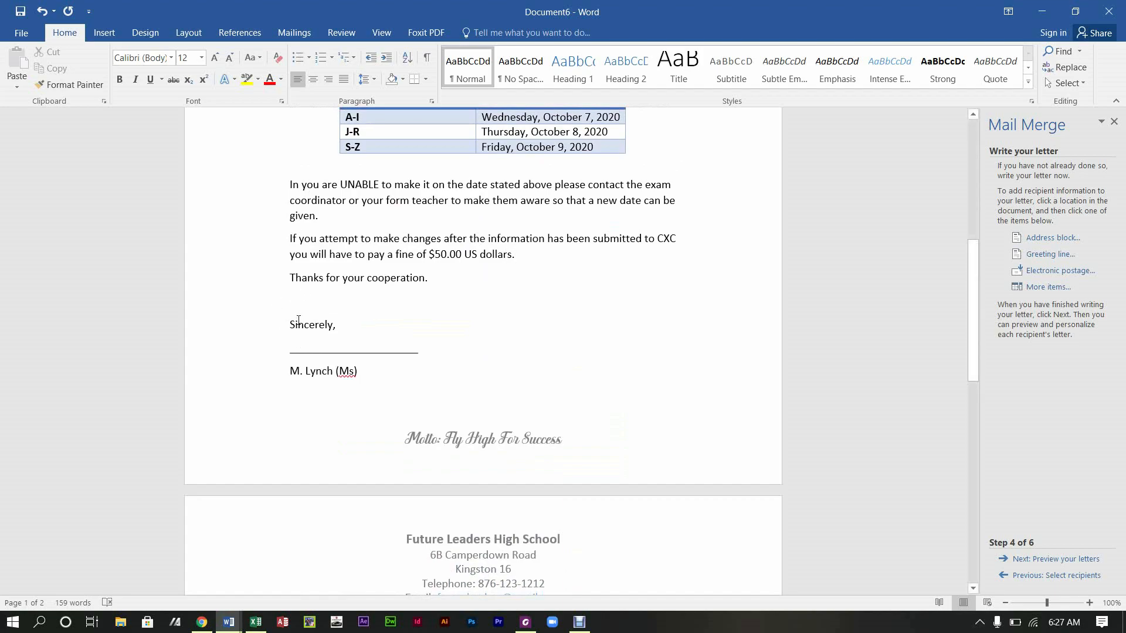
left_click(295, 308)
key("BackSpace")
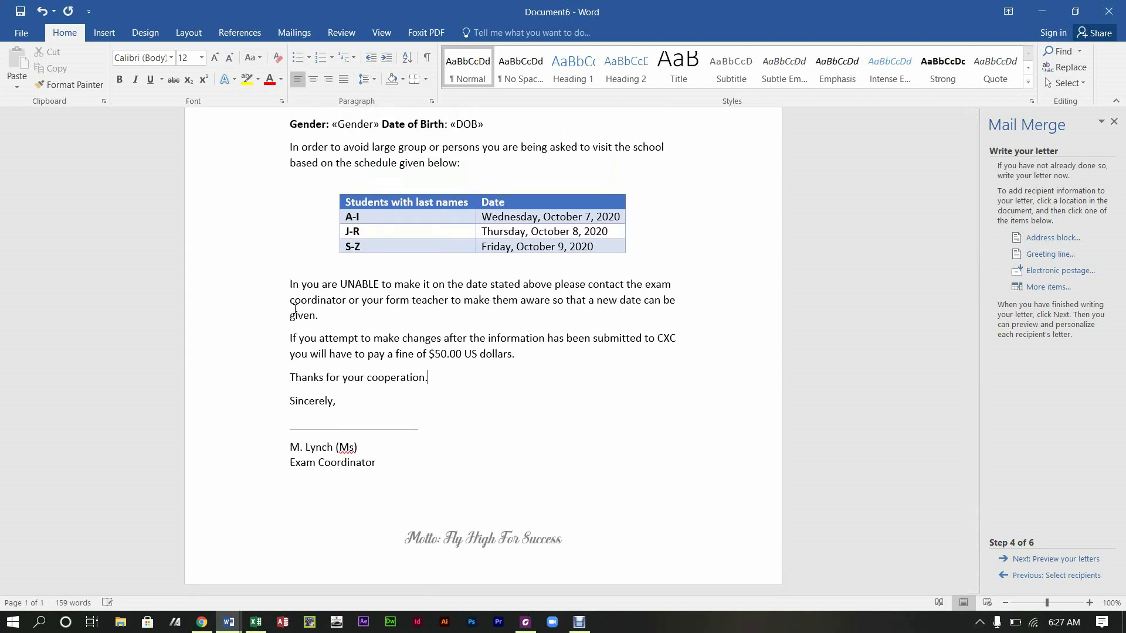
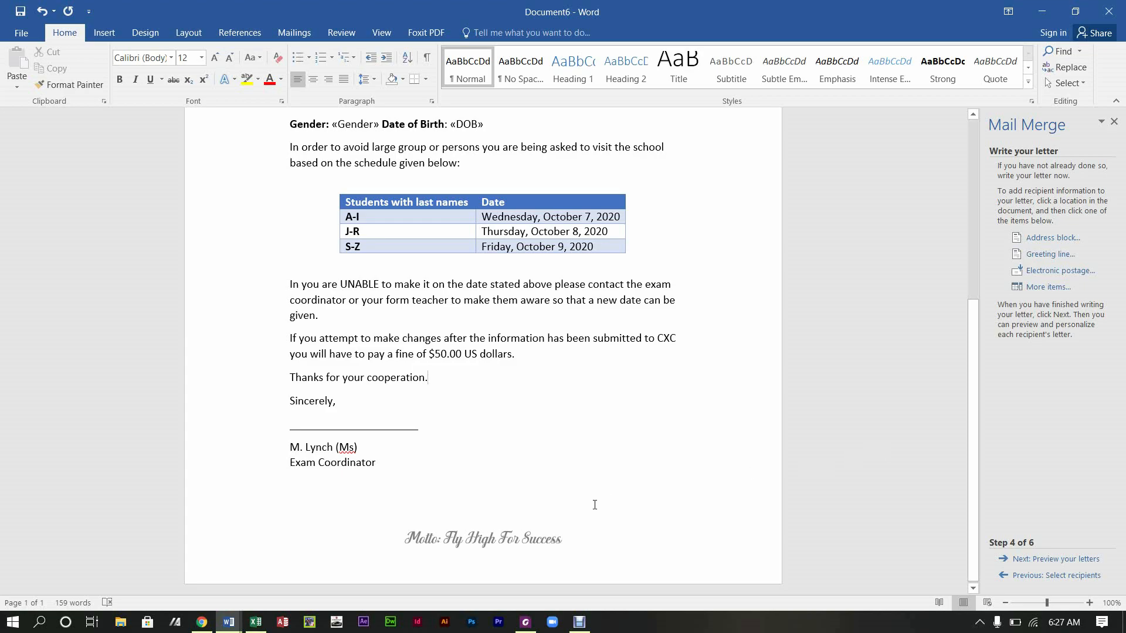
Step: Make the 'Dear Students,' greeting line bold
left_click_drag(970, 395, 982, 290)
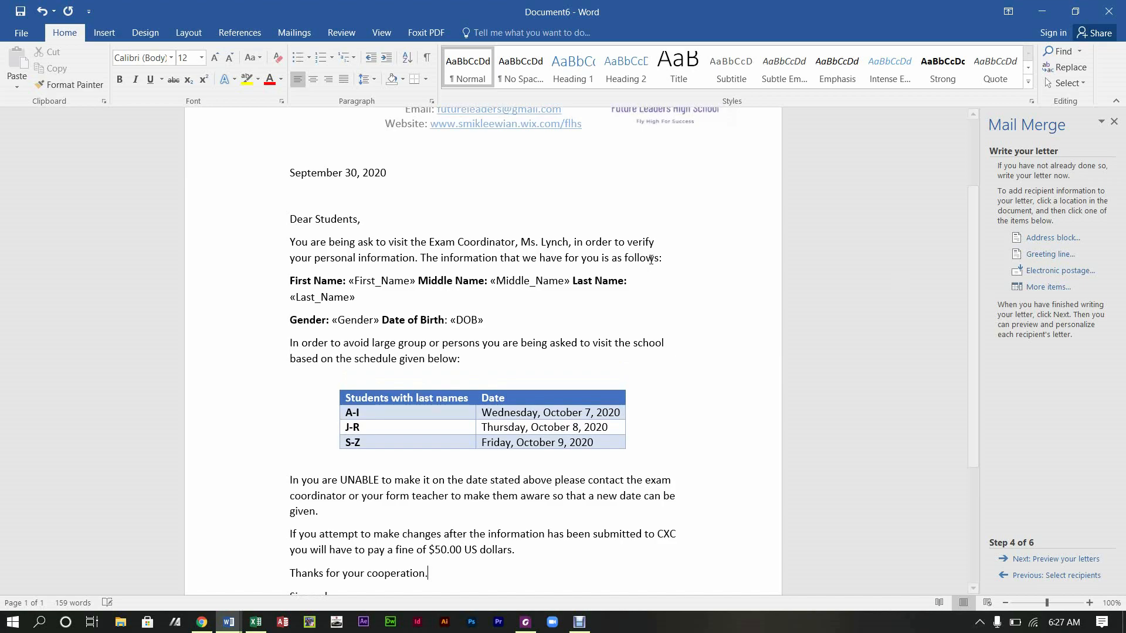
left_click_drag(361, 221, 291, 199)
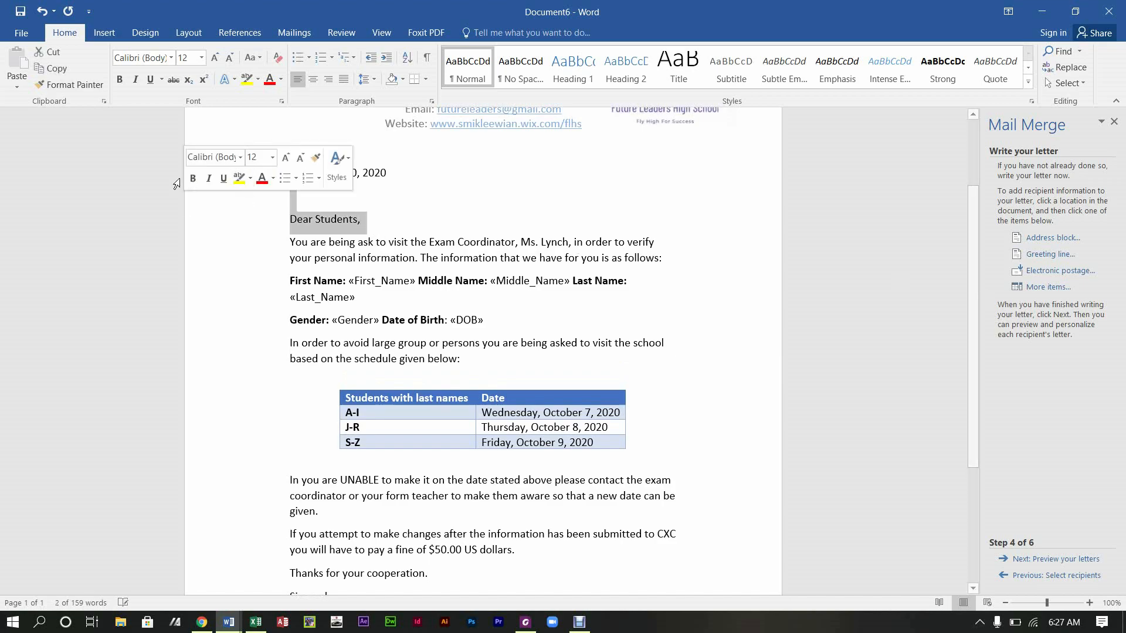
left_click(192, 180)
left_click(426, 201)
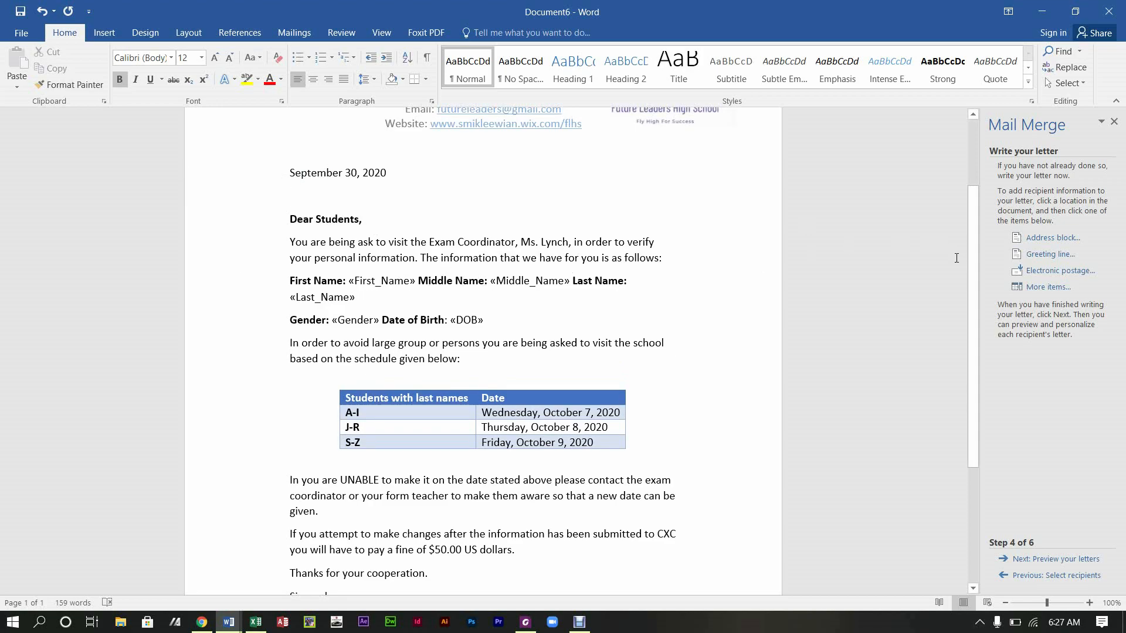
left_click_drag(973, 286, 972, 402)
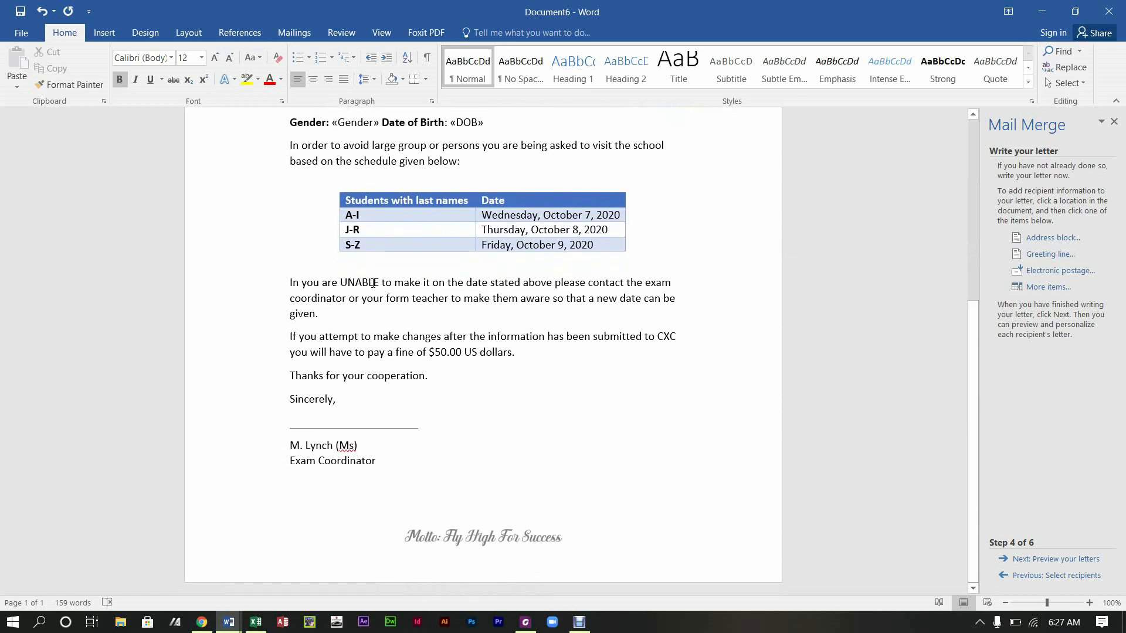
Step: Make the word UNABLE bold and underlined
left_click_drag(379, 284, 340, 284)
left_click(352, 253)
left_click(382, 252)
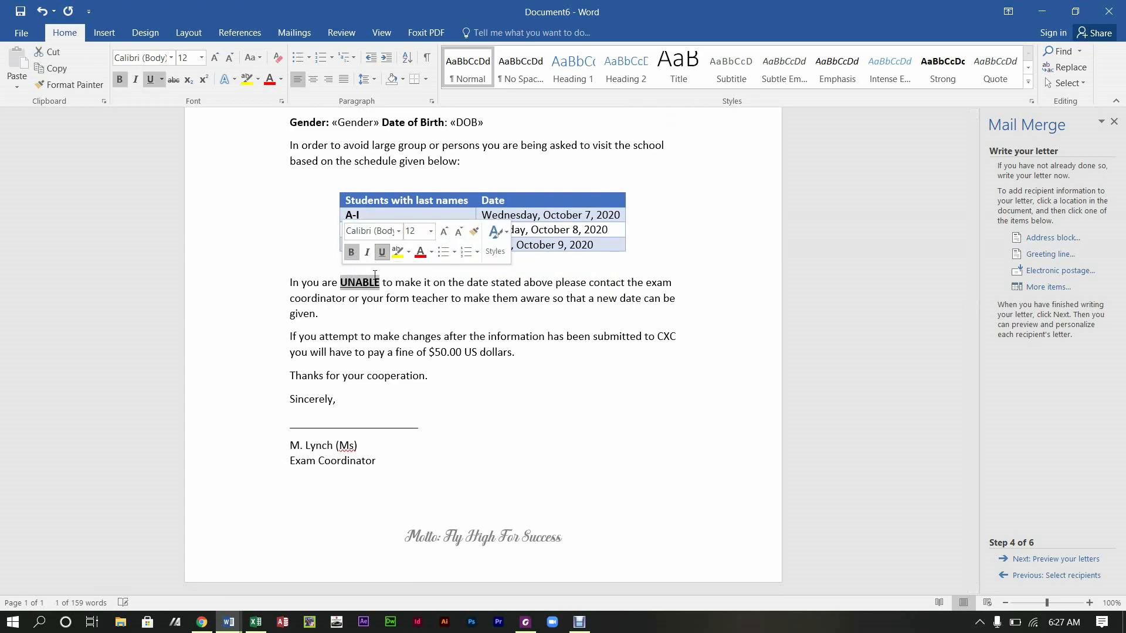
left_click(380, 352)
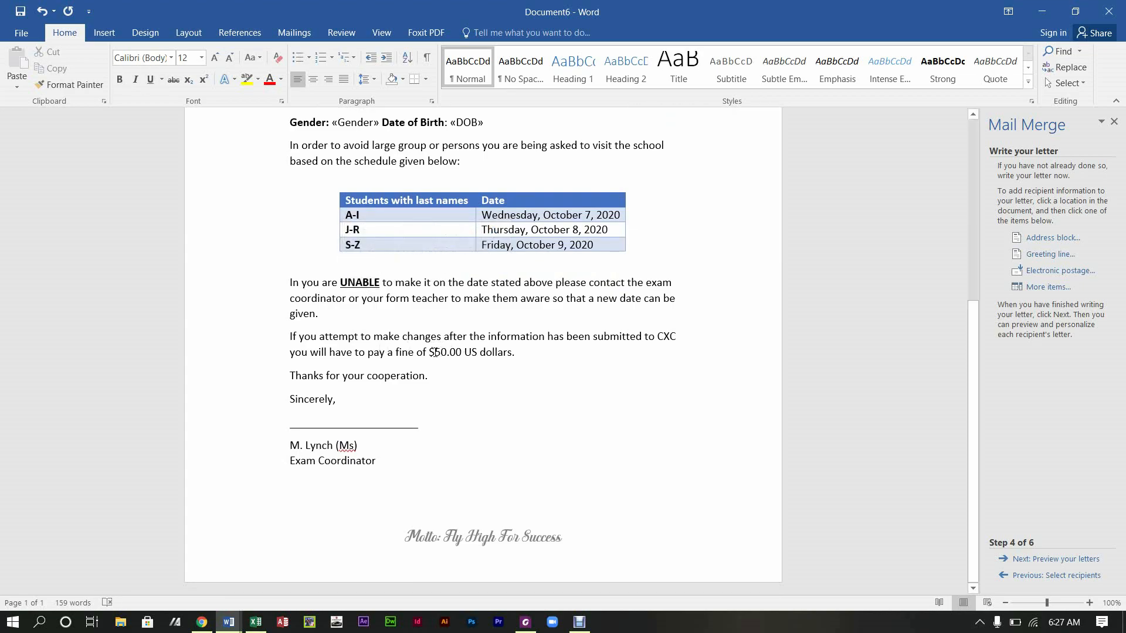
Step: Make the '$50.00 US' fine amount bold and red
left_click_drag(426, 355, 463, 356)
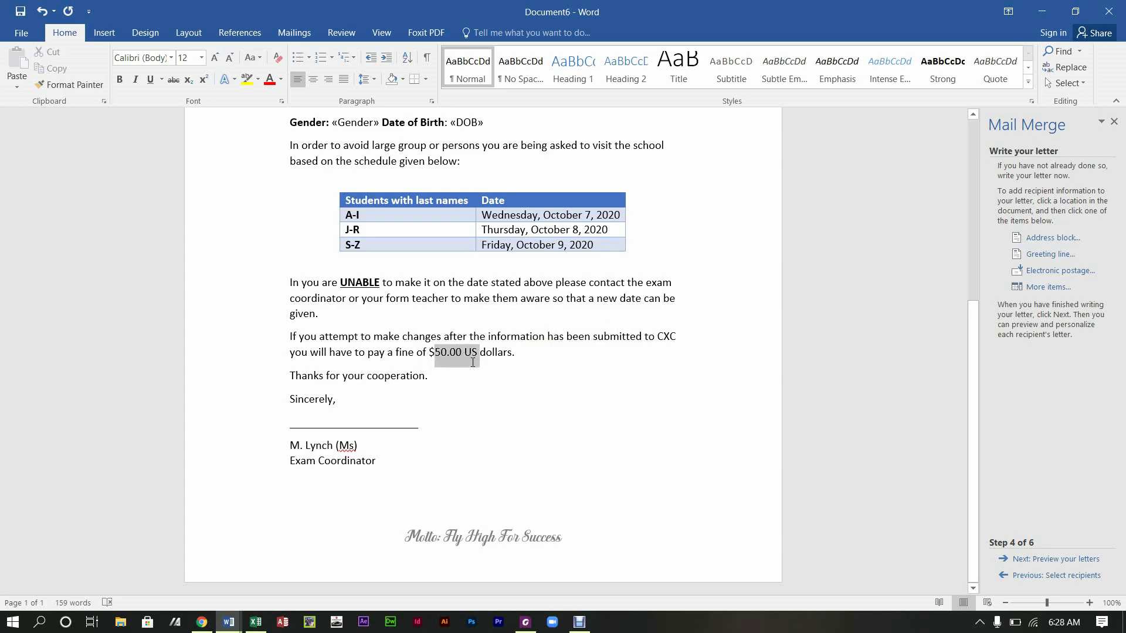
left_click(477, 355)
key("shift+Left")
key("shift+Left")
key("shift+Left")
key("shift+Left")
key("shift+Left")
key("shift+Left")
key("shift+Left")
key("shift+Left")
key("shift+Left")
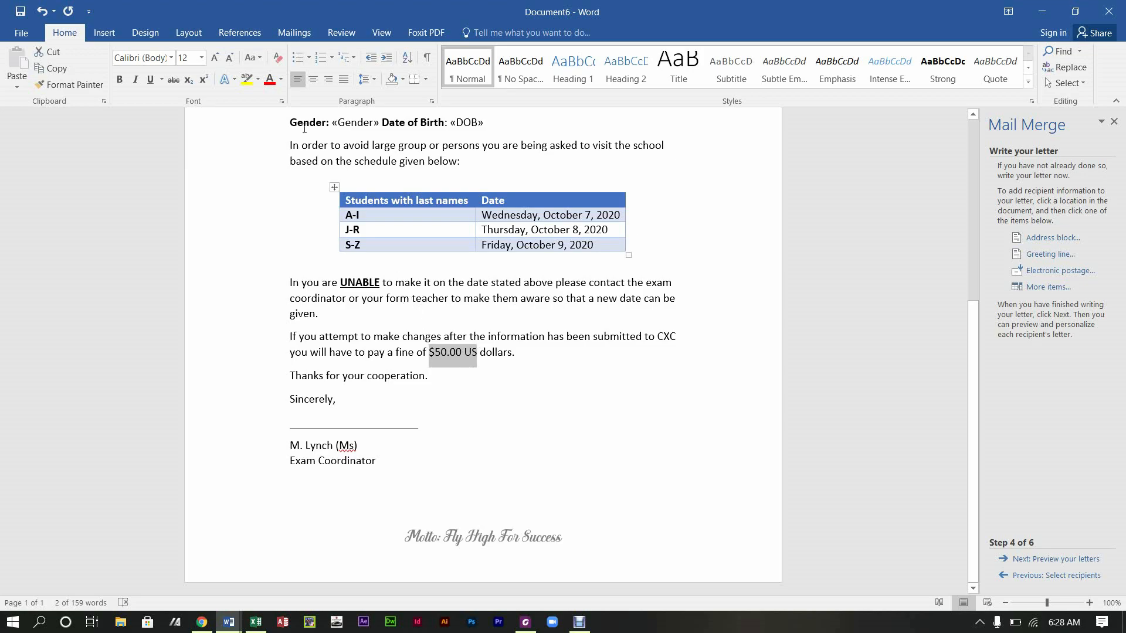
left_click(268, 78)
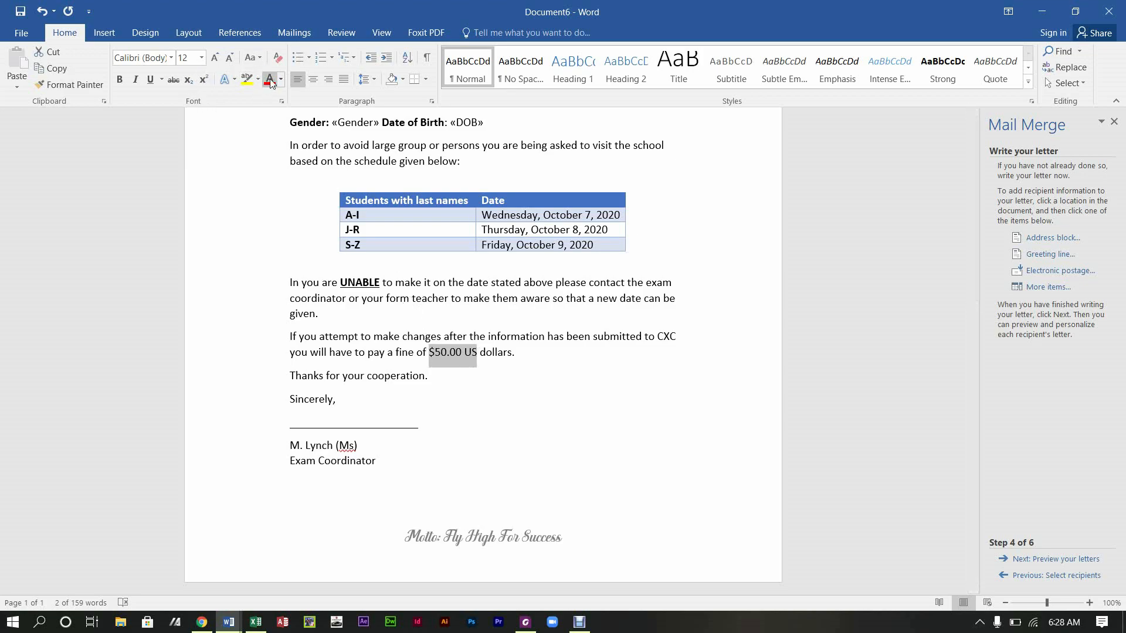
left_click(119, 80)
Step: Make 'Thanks for your cooperation.' bold italic
left_click_drag(466, 390, 290, 376)
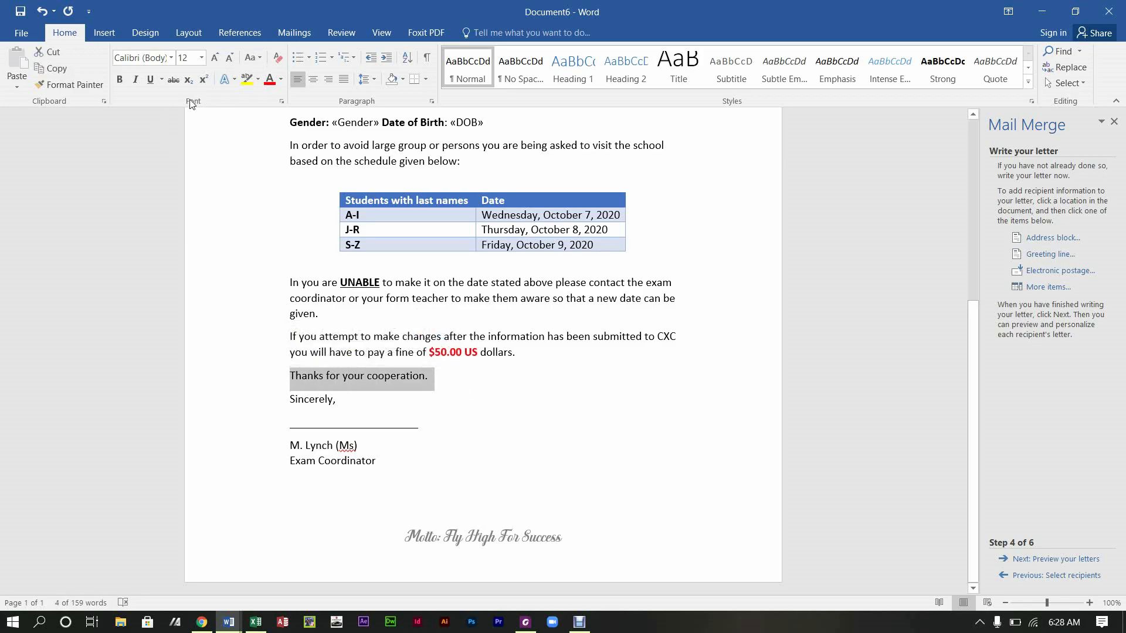
left_click(131, 82)
left_click(118, 81)
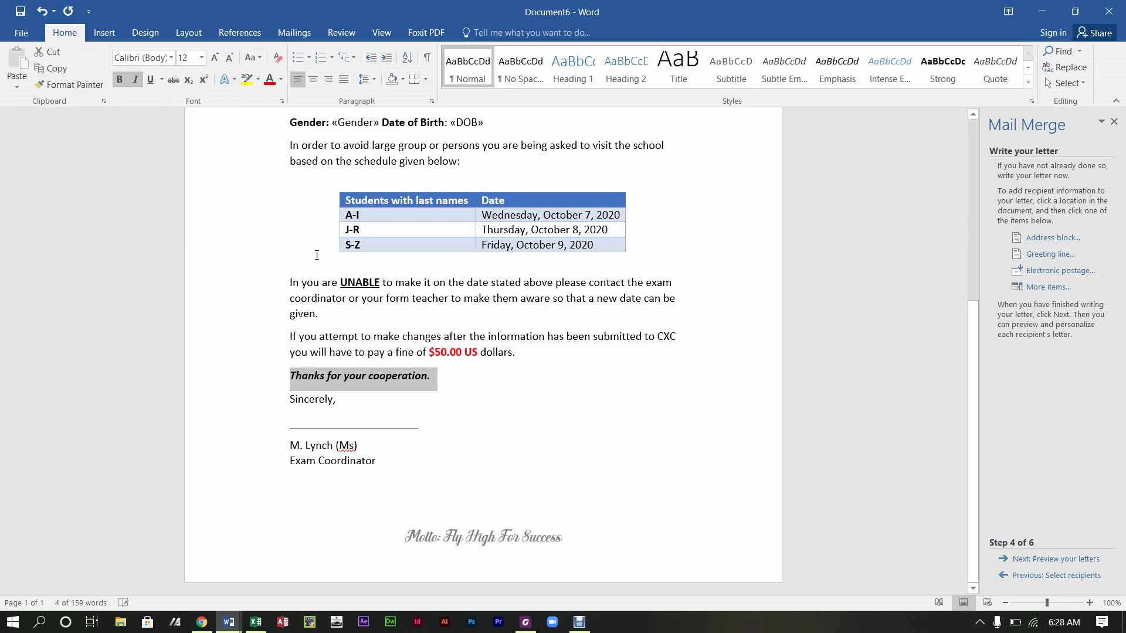
left_click(467, 388)
left_click_drag(973, 408, 973, 347)
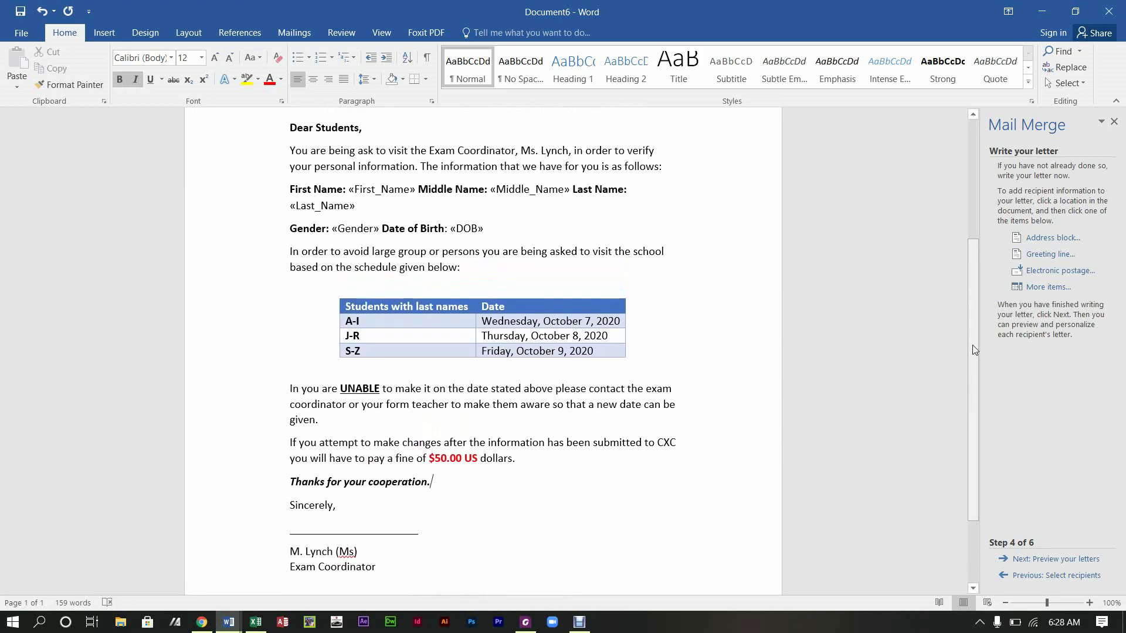
Step: Scroll through the finished letter, then advance the Mail Merge to step 5, Preview your letters
left_click_drag(971, 344, 975, 434)
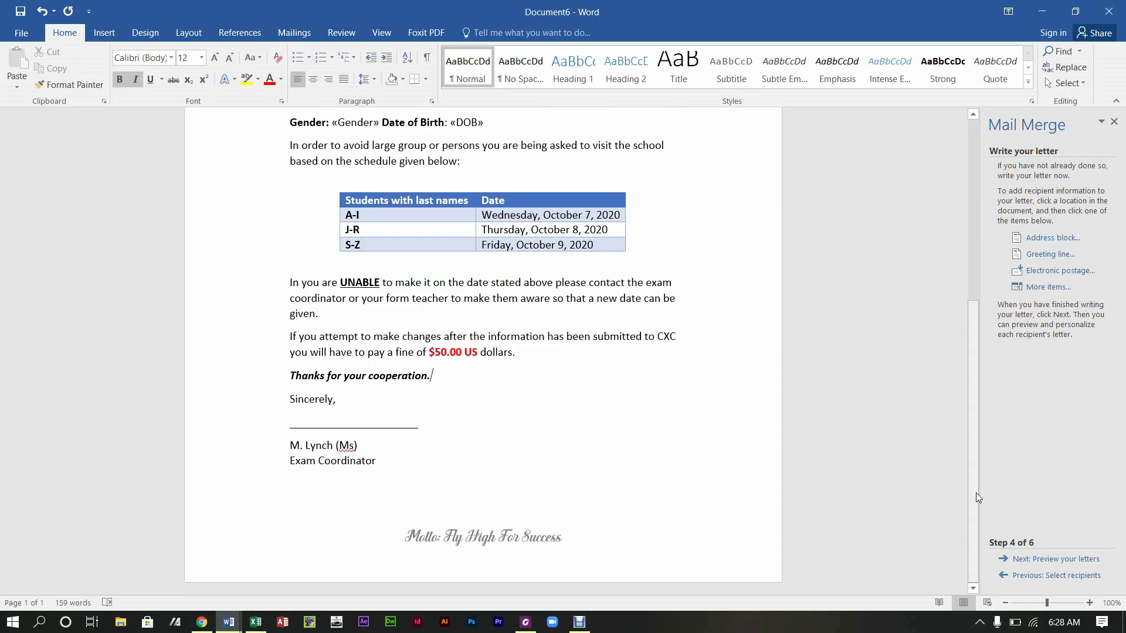
left_click_drag(976, 487, 991, 319)
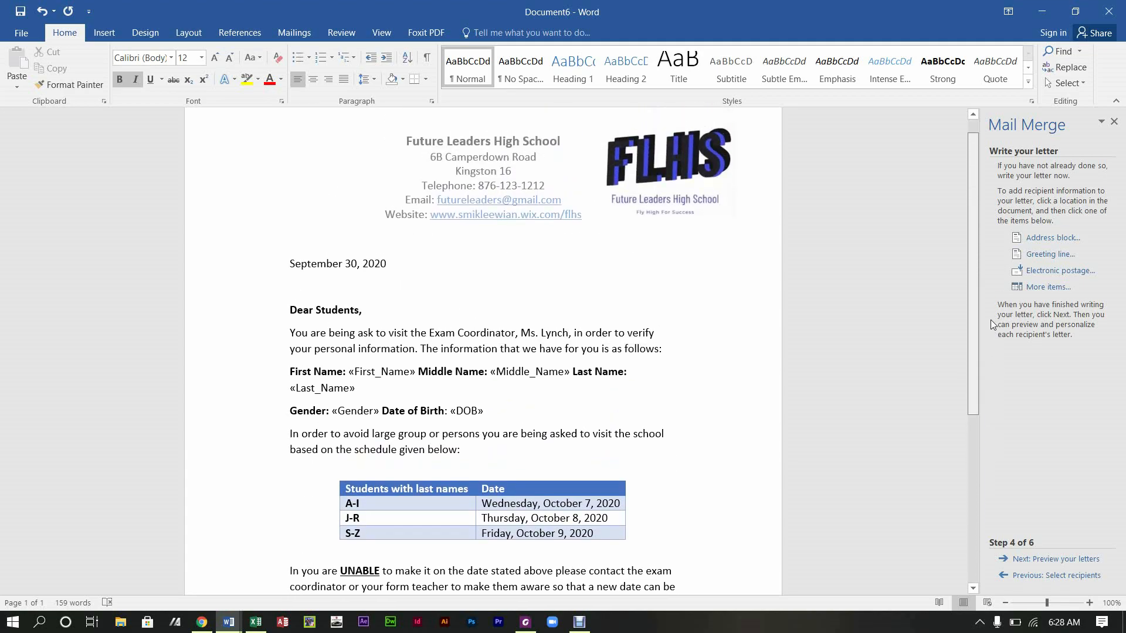
left_click_drag(991, 319, 962, 434)
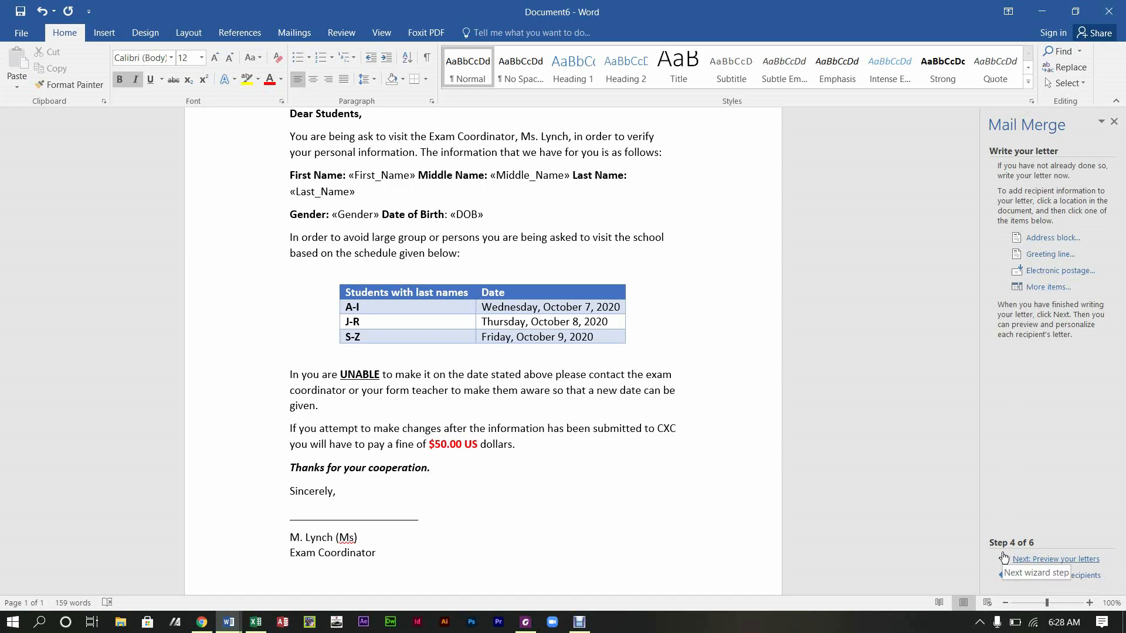
left_click(1039, 564)
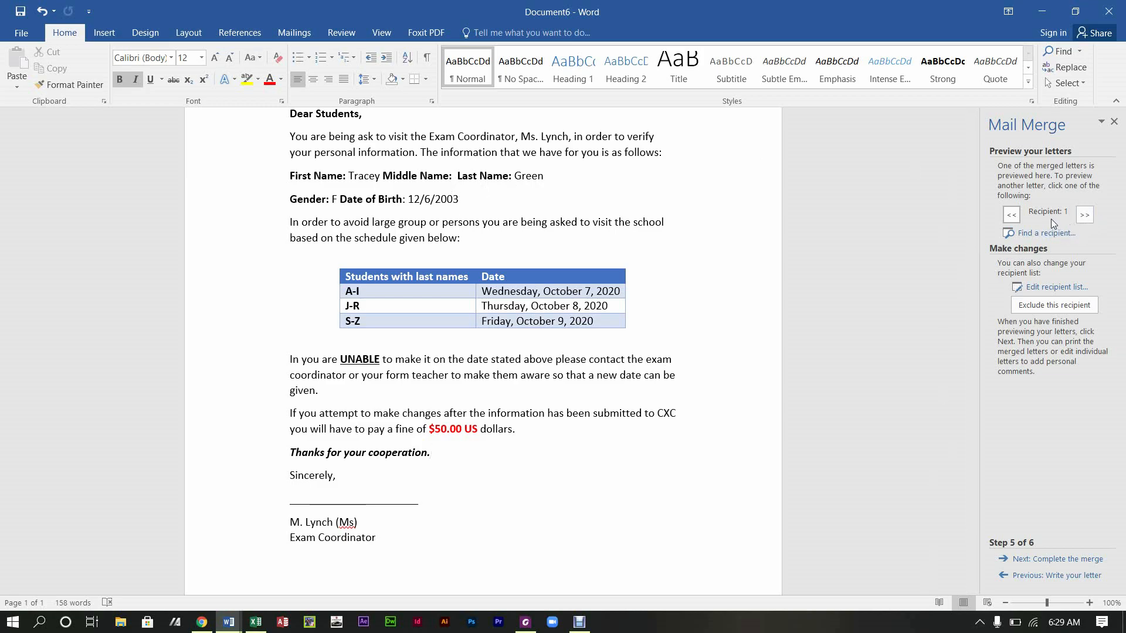
Step: Preview the following recipients' letters one after another
left_click(1084, 215)
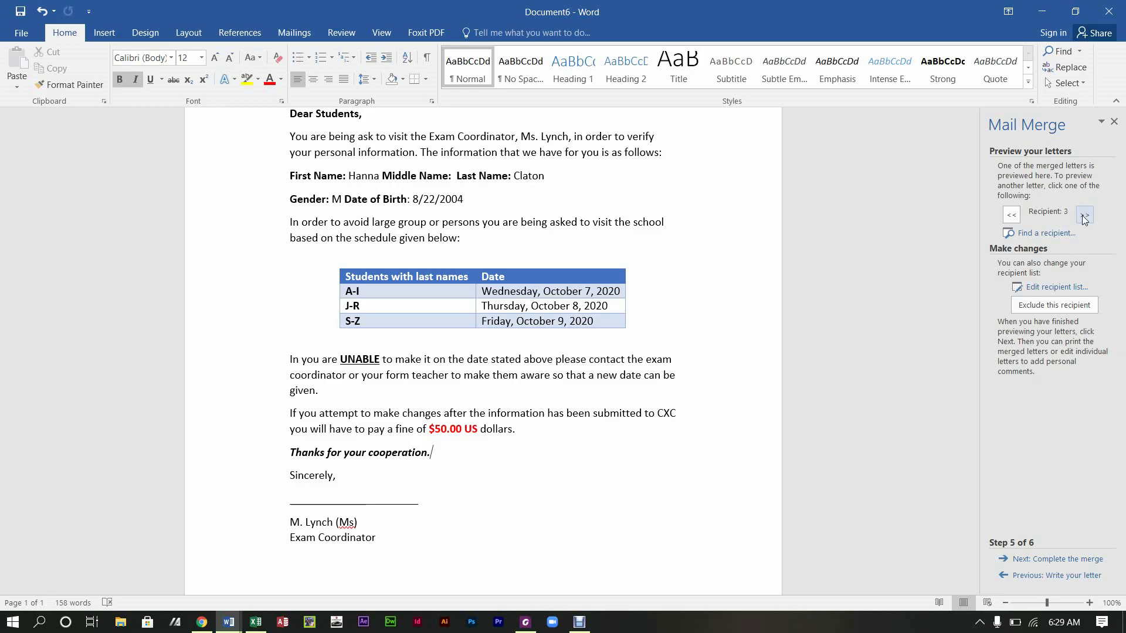
left_click(1084, 215)
left_click(1084, 216)
left_click(1085, 216)
left_click(1085, 216)
left_click(1084, 216)
left_click(1085, 215)
left_click(1086, 216)
left_click(1087, 217)
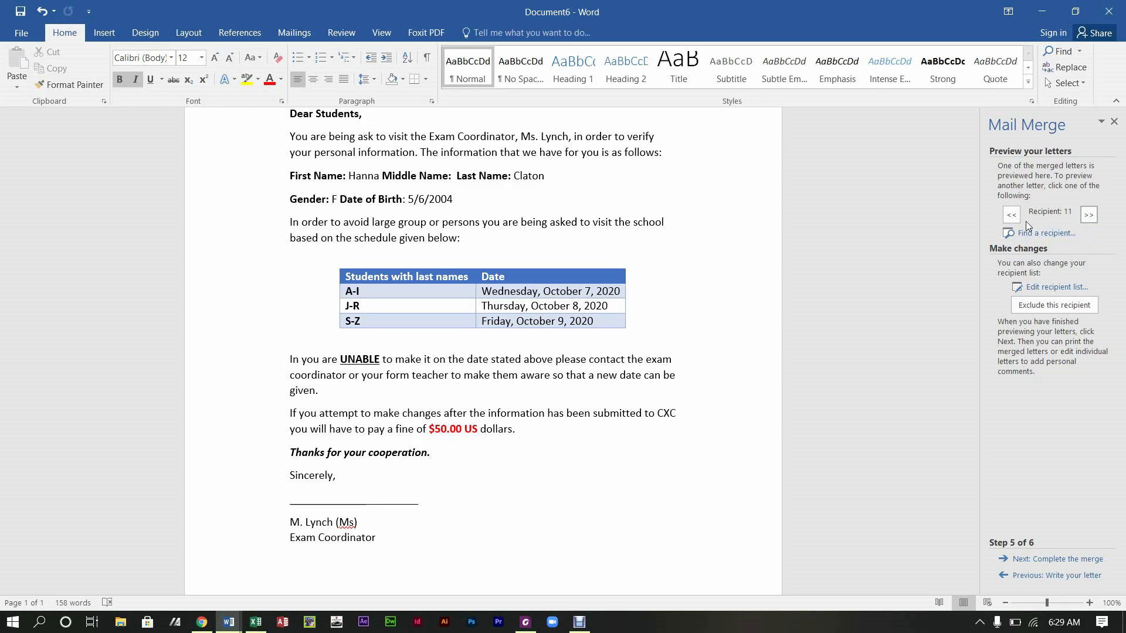
Step: Return to the first recipient's letter and open Save As in the File menu
left_click(1011, 214)
left_click(1012, 215)
left_click(1012, 215)
left_click(1011, 215)
left_click(1012, 215)
left_click(1011, 214)
left_click(1010, 215)
left_click(1010, 216)
left_click(1005, 221)
left_click(1005, 221)
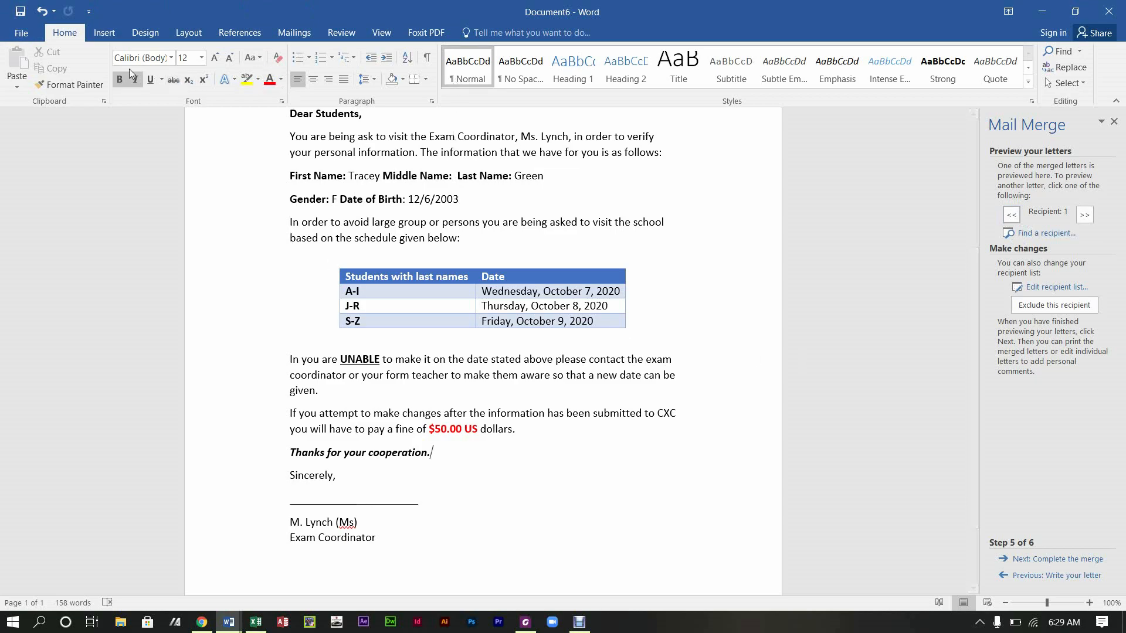
left_click(21, 33)
left_click(29, 161)
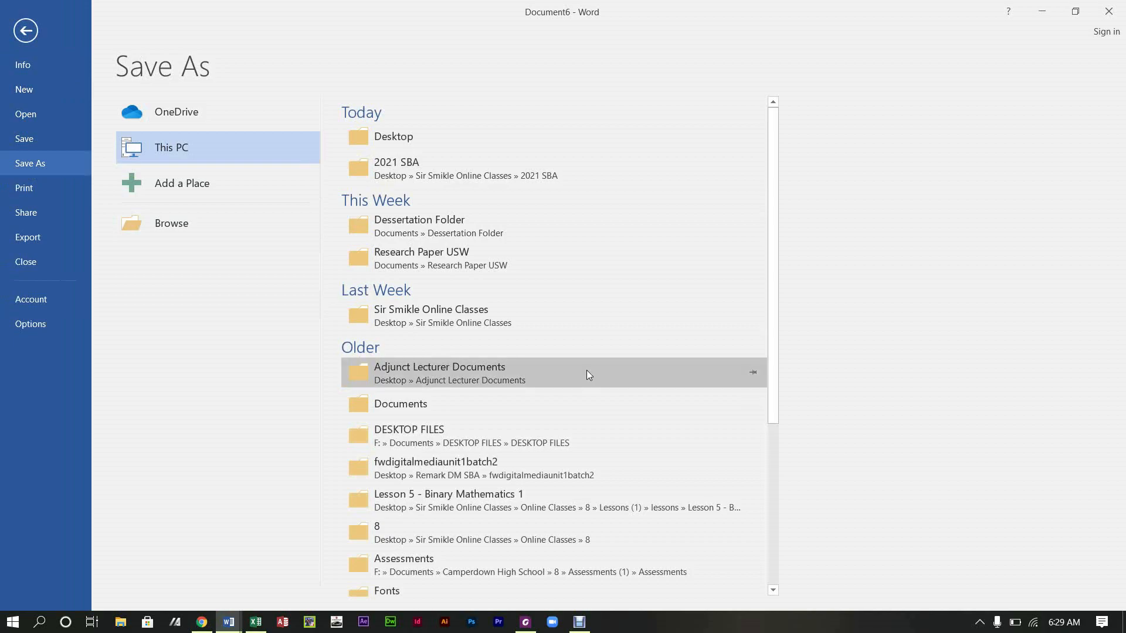
Step: Browse to the Pictures folder and save the letter as 'Registration'
left_click(182, 234)
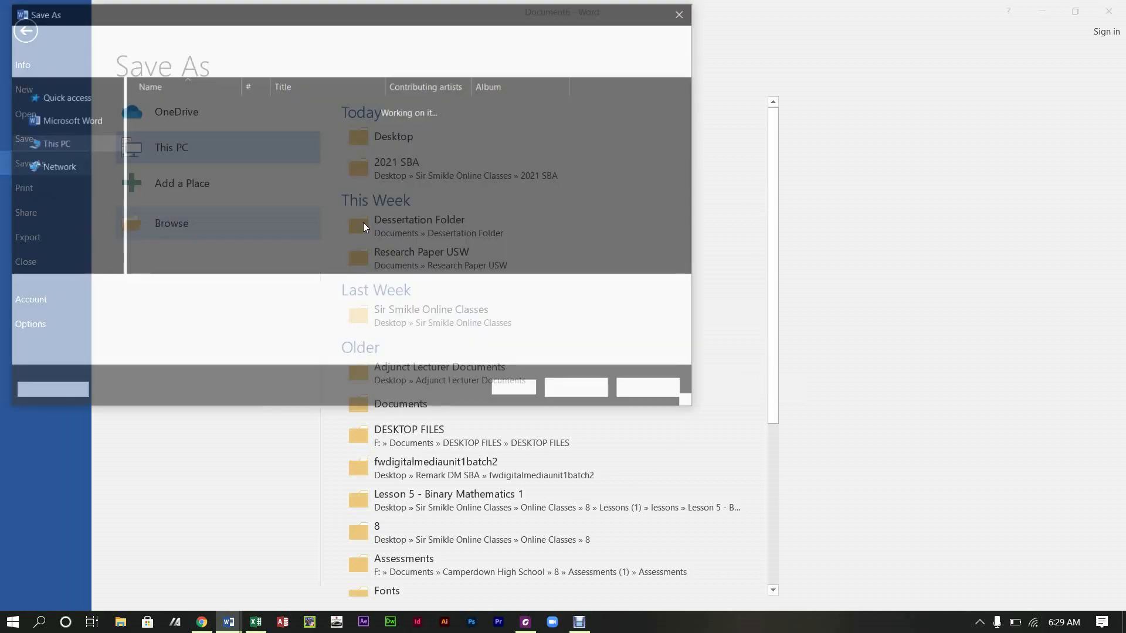
scroll(99, 194, "down", 3)
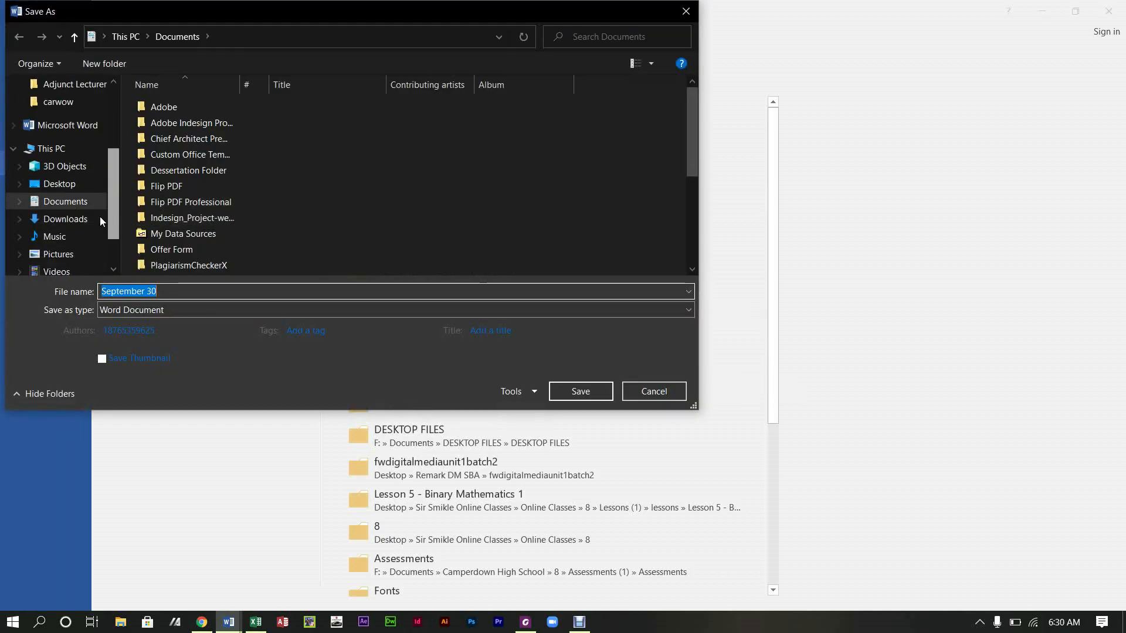
left_click(79, 198)
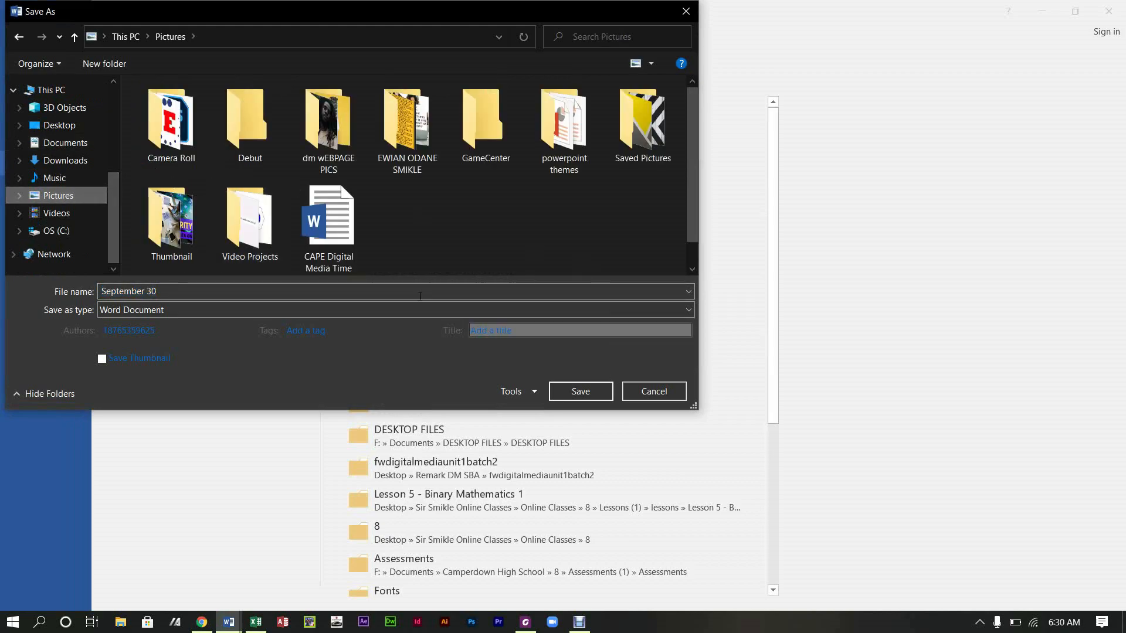
left_click(351, 288)
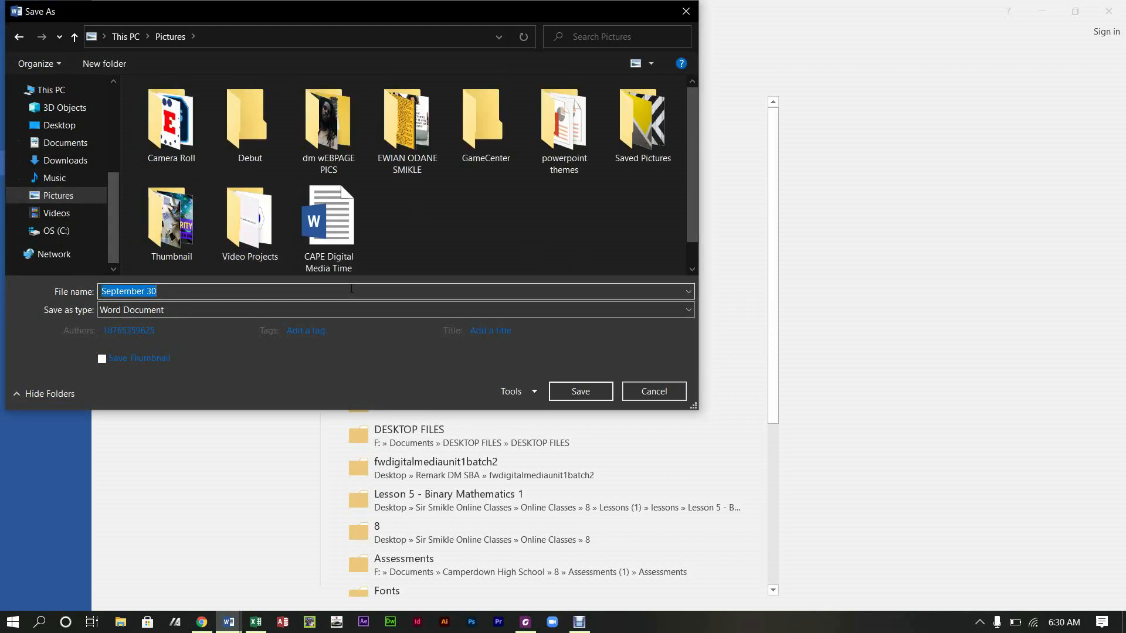
type("Registration")
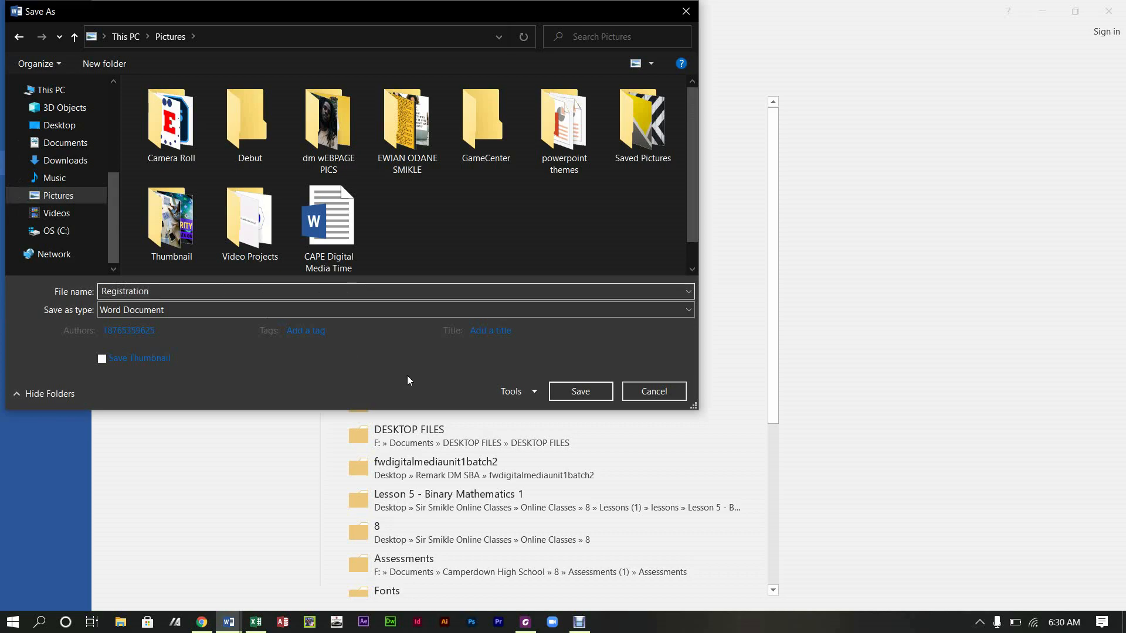
left_click(567, 391)
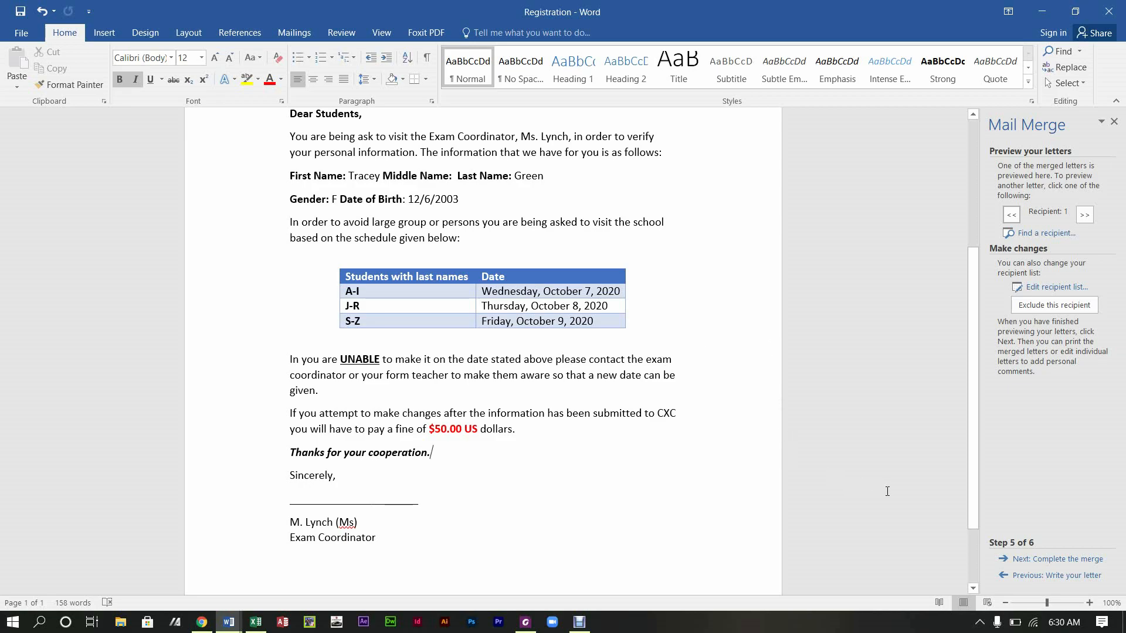
Step: Complete the merge with Edit individual letters for All records, producing the 30-page Letters2
left_click(1042, 560)
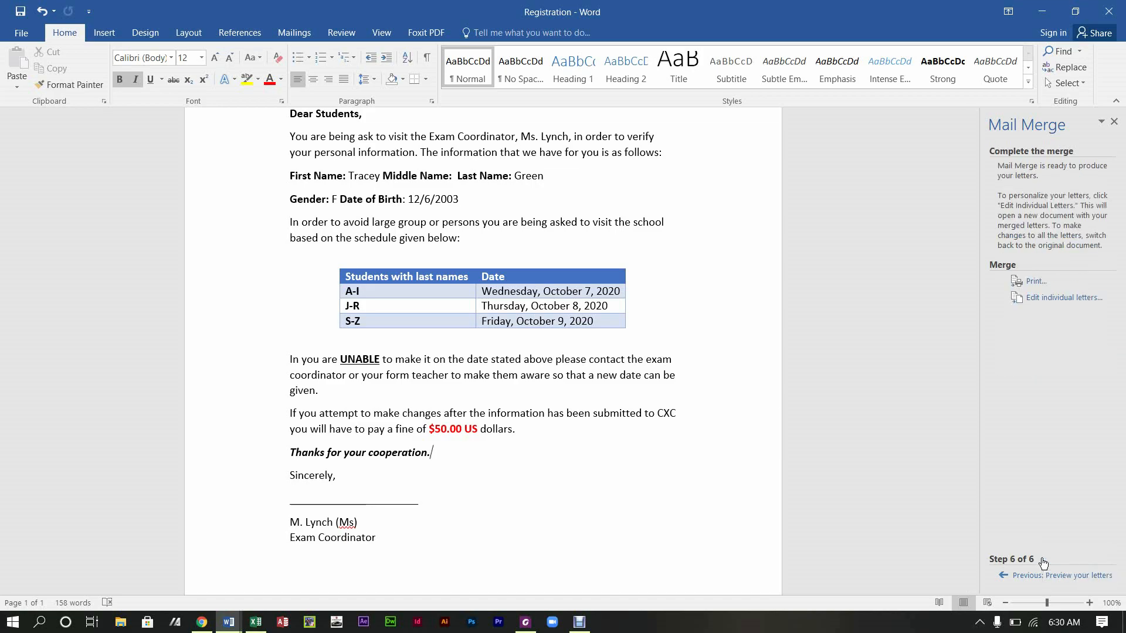
left_click(1033, 299)
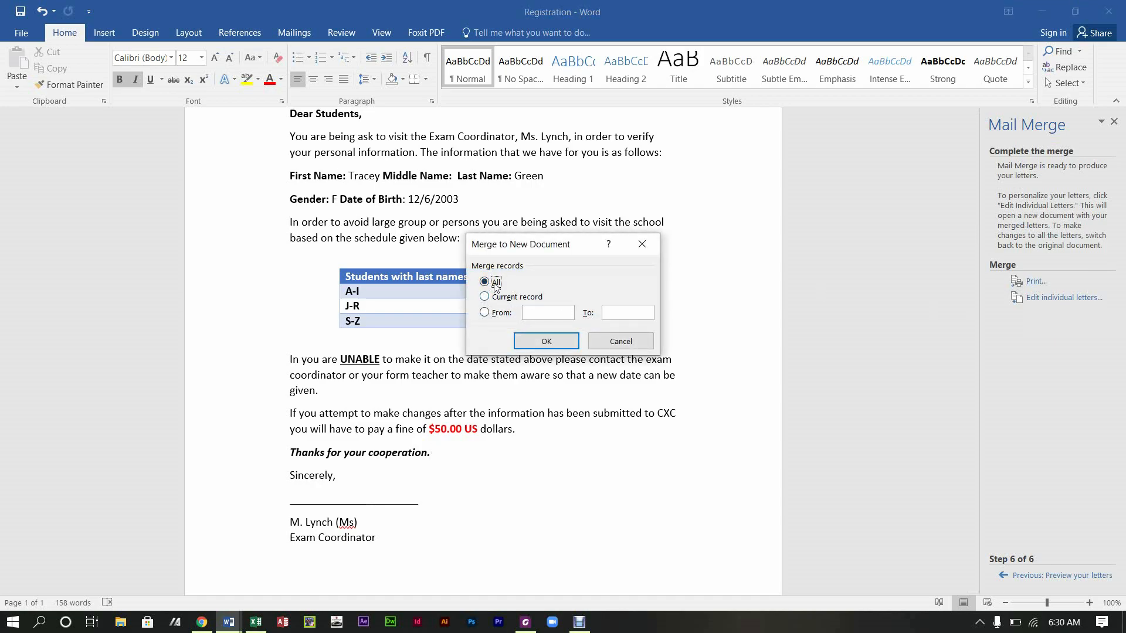
left_click(546, 342)
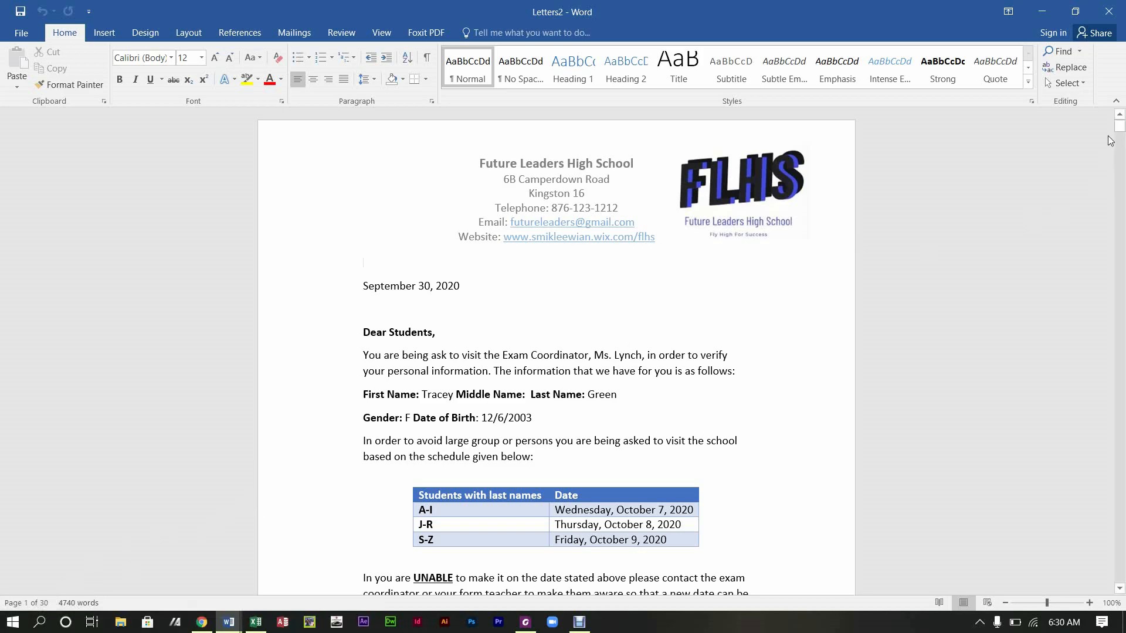
left_click_drag(1120, 133, 1120, 259)
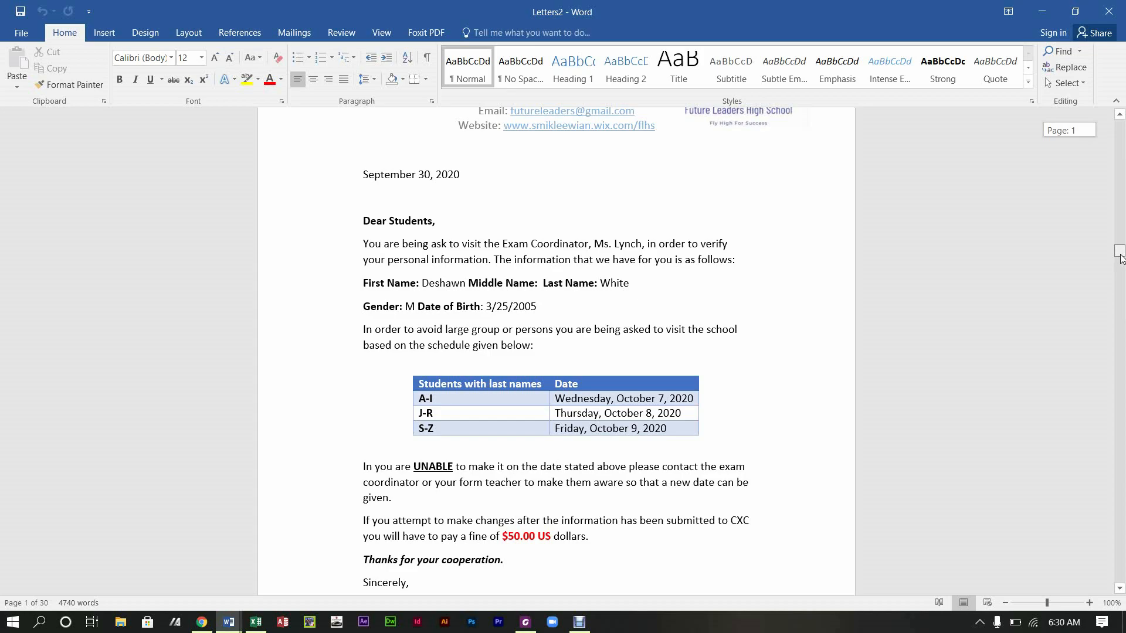
left_click_drag(1120, 259, 1123, 148)
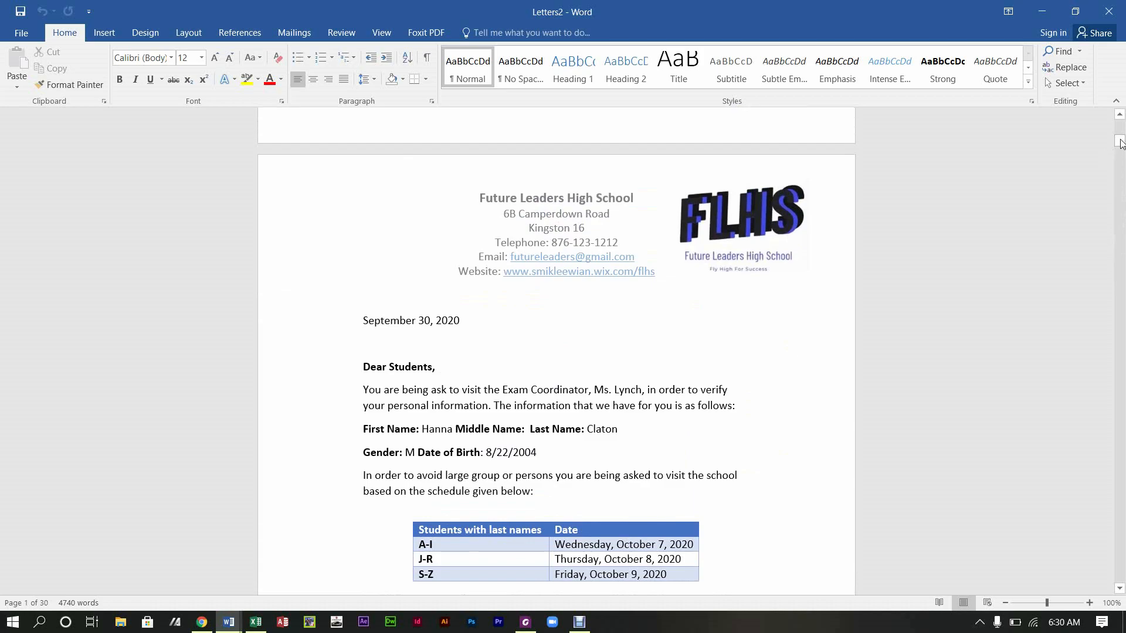
left_click_drag(1121, 141, 1121, 124)
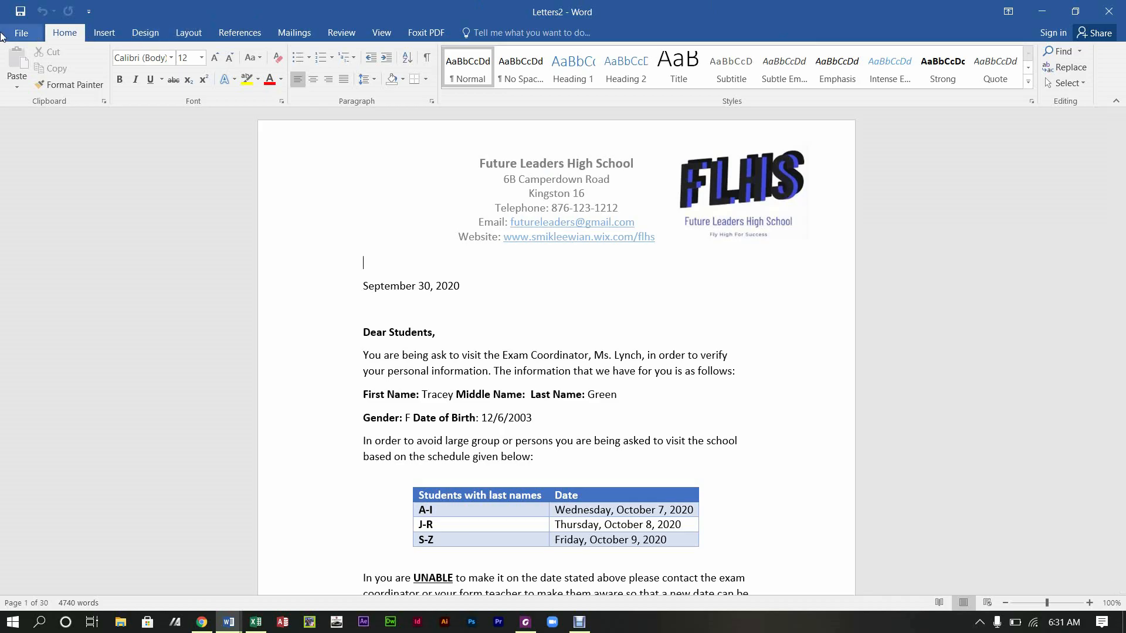
left_click(2, 37)
Step: Save the merged Letters2 document in Pictures as 'Registration Final'
left_click(40, 162)
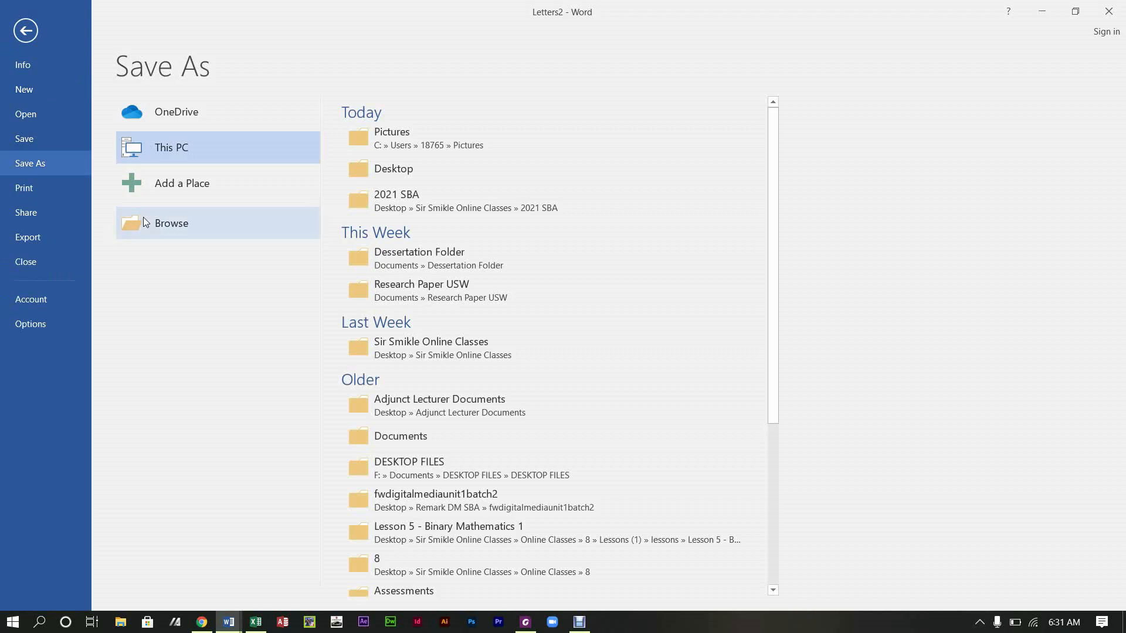
left_click(436, 131)
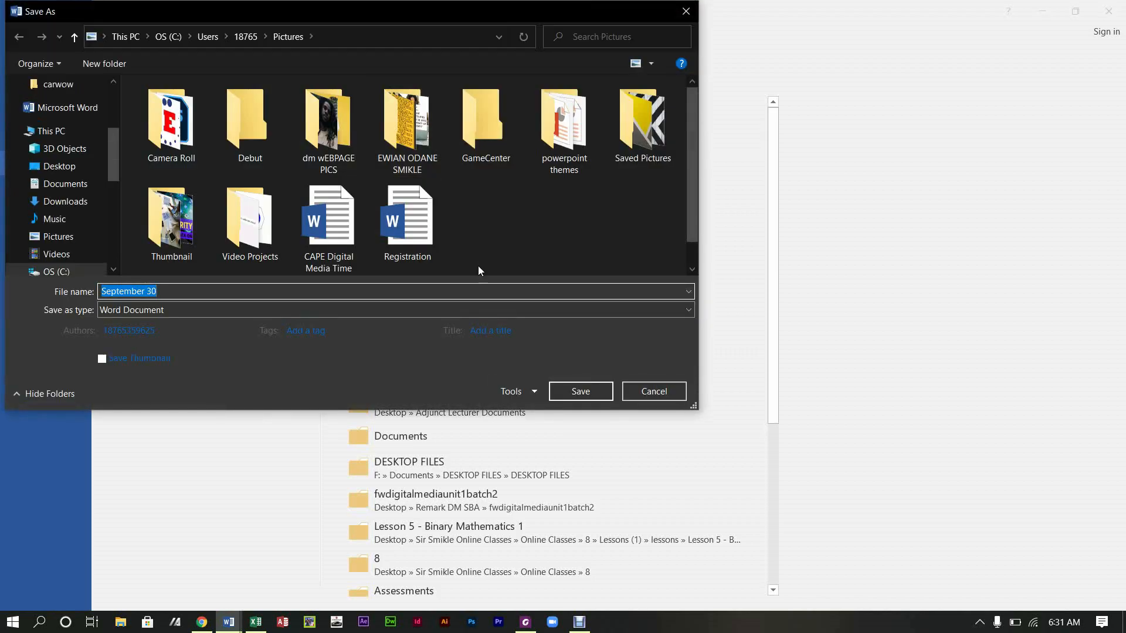
type("Regis")
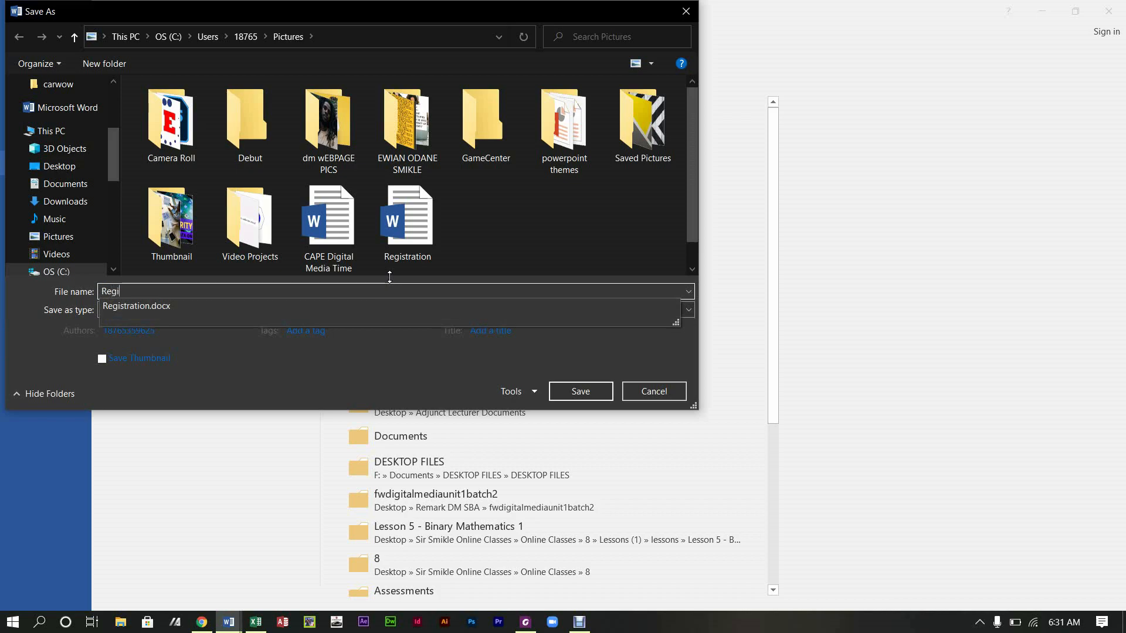
key("Down")
key("BackSpace")
key("BackSpace")
key("BackSpace")
key("BackSpace")
key("BackSpace")
type("Final")
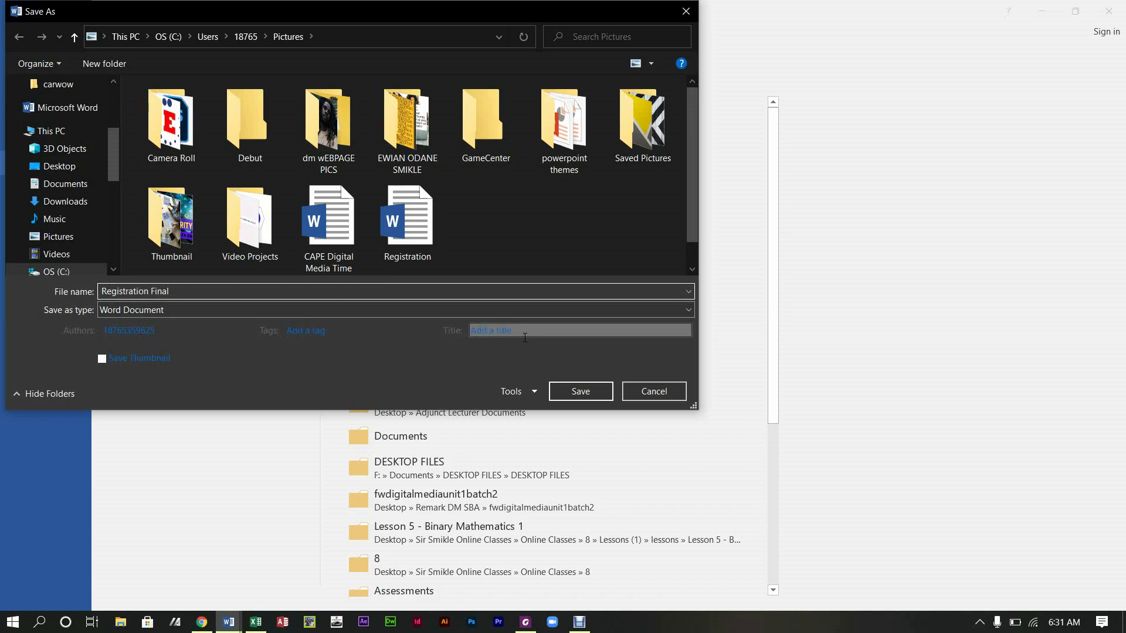
left_click(603, 393)
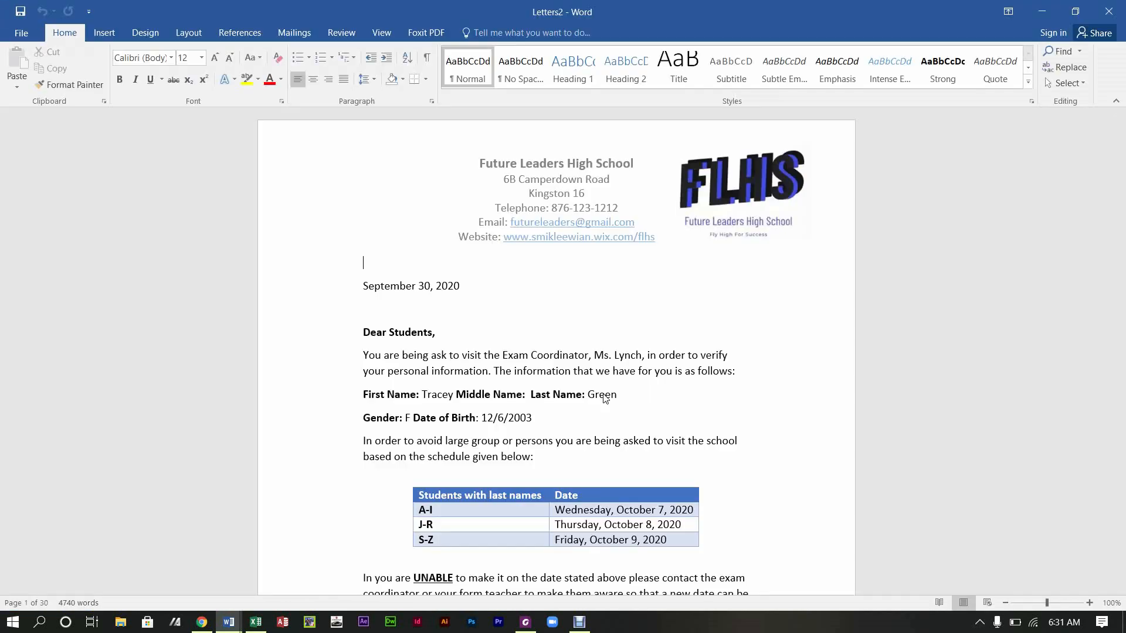